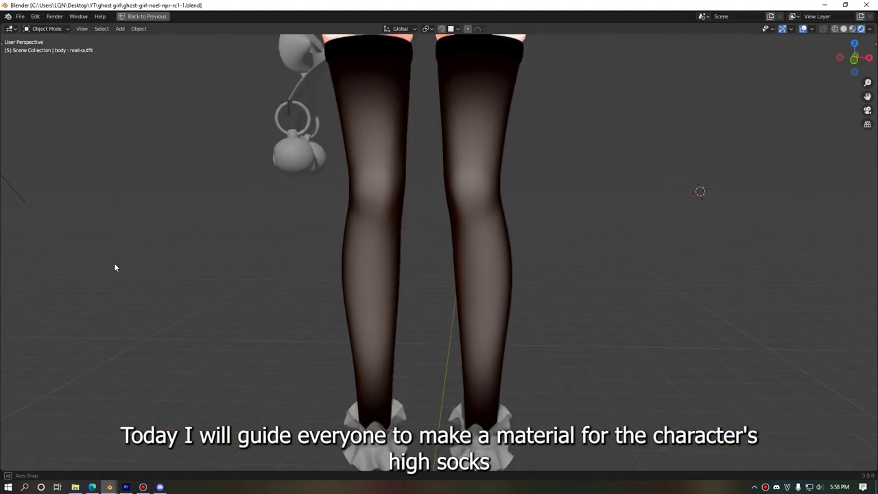
- Orbit and zoom around the legs, ending on a straight front view (numpad 1)
scroll(460, 207, up, 2)
scroll(441, 261, up, 3)
mouse_move(441, 257)
middle_down()
mouse_move(376, 250)
mouse_move(447, 254)
mouse_move(445, 267)
mouse_move(356, 272)
mouse_move(419, 269)
middle_up()
scroll(450, 255, up, 2)
scroll(452, 257, down, 4)
scroll(419, 269, up, 3)
mouse_move(501, 307)
middle_down()
mouse_move(395, 299)
mouse_move(586, 284)
mouse_move(637, 264)
mouse_move(505, 265)
middle_up()
scroll(530, 219, up, 1)
scroll(548, 250, down, 2)
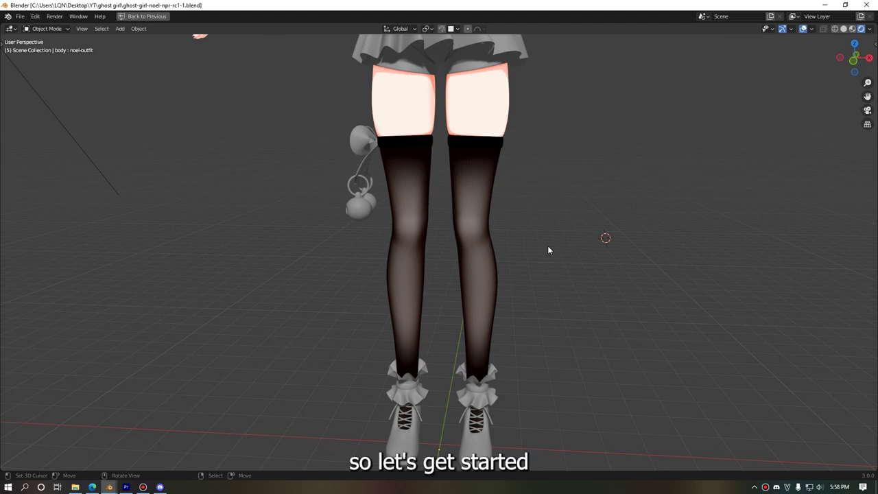
key(KP_1)
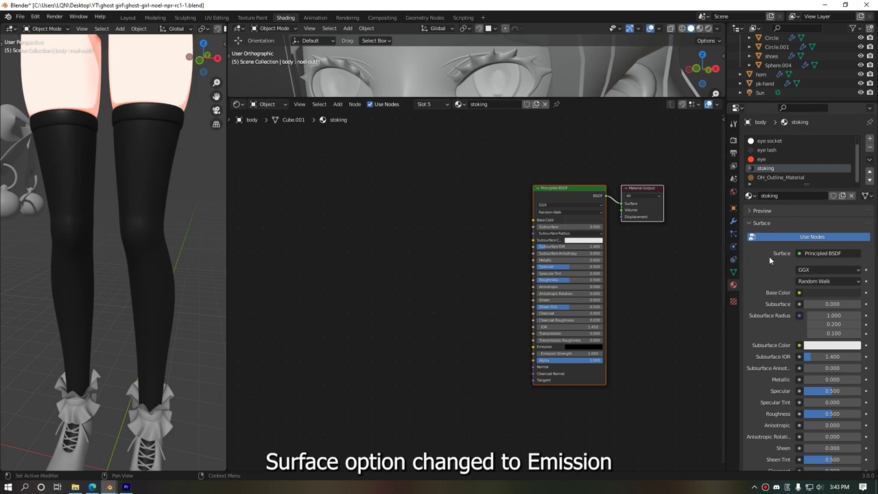
- Switch the stocking surface shader to Emission and feed a new Diffuse BSDF into its Color
click(819, 253)
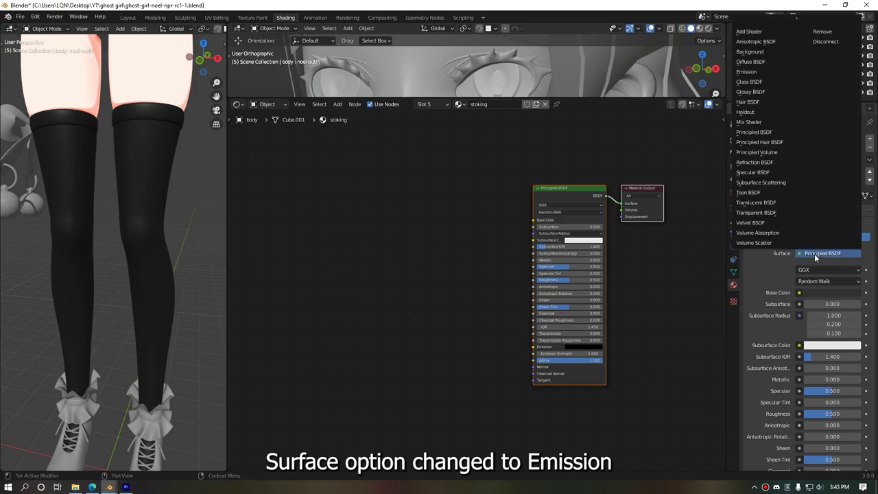
click(760, 73)
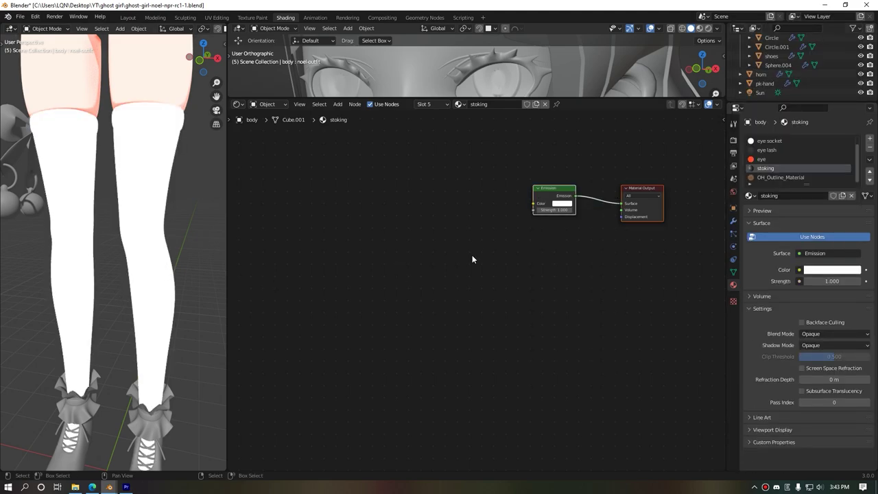
key(shift+a)
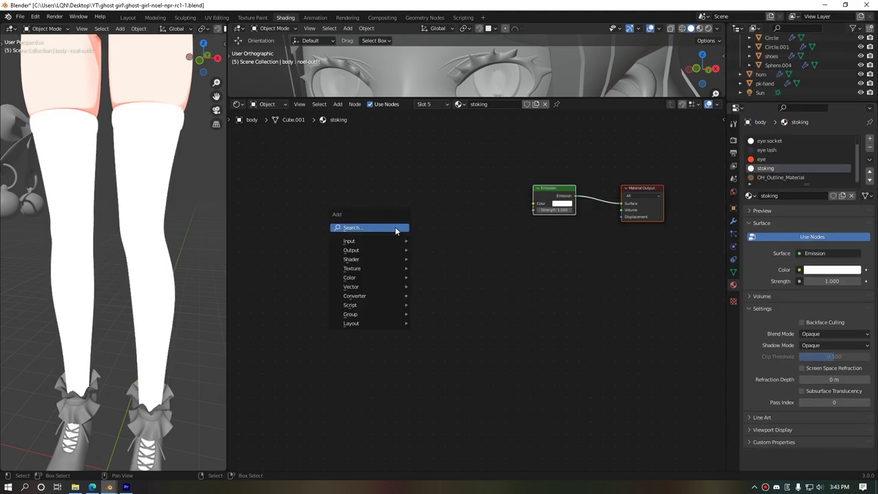
click(396, 227)
text(d)
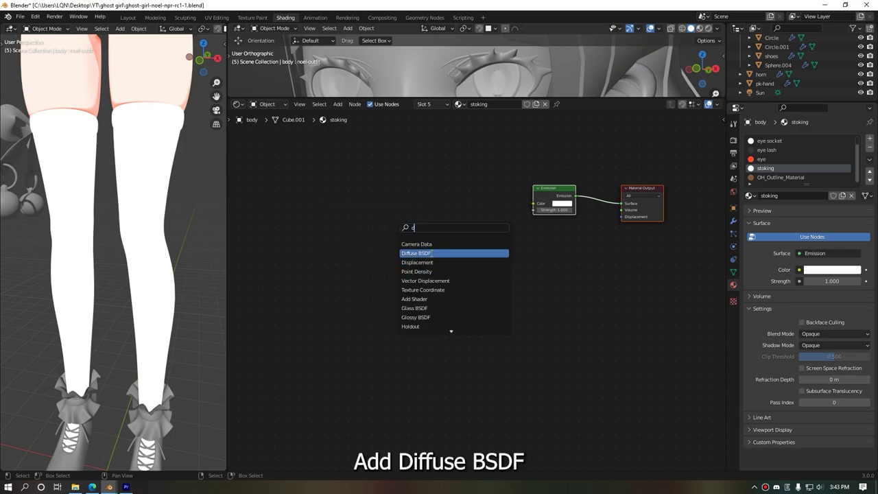
click(431, 254)
click(269, 212)
drag(300, 198, 534, 204)
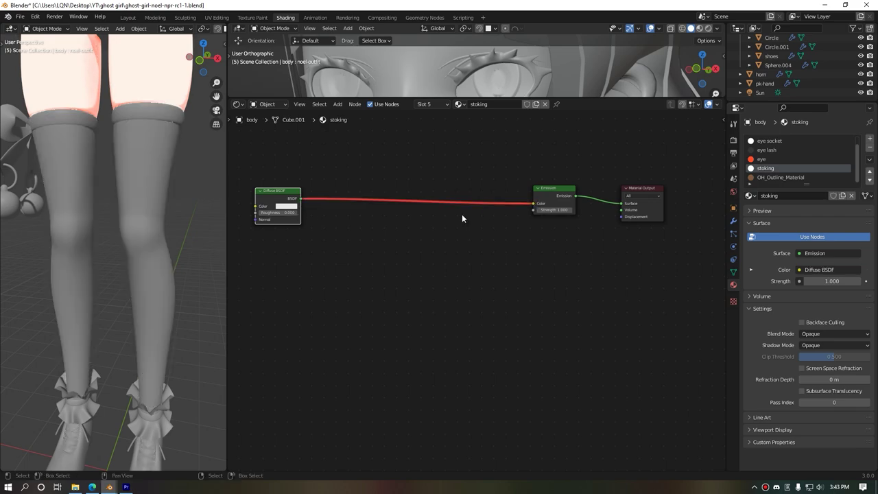
- Insert a Shader to RGB node between the Diffuse BSDF and the Emission shader
key(shift+a)
click(367, 210)
text(sh)
click(400, 255)
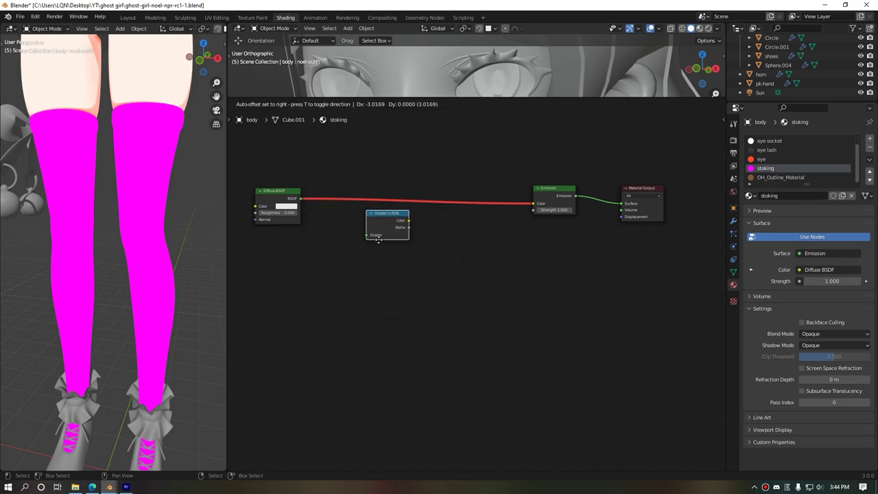
click(336, 227)
drag(358, 213, 349, 214)
- Insert a ColorRamp node after Shader to RGB, before the Emission shader
key(shift+a)
click(411, 218)
text(colo)
click(430, 230)
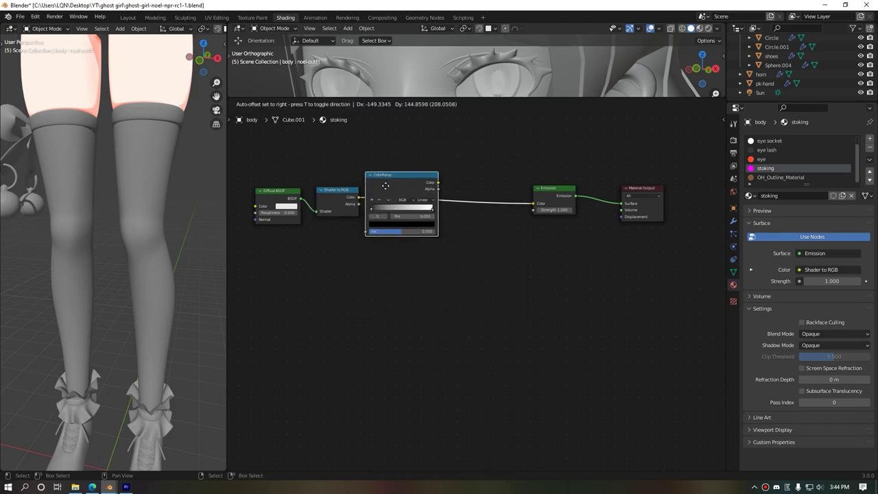
click(428, 203)
- Insert a MixRGB node between the ColorRamp and the Emission shader
key(shift+a)
click(485, 221)
text(mi)
click(505, 236)
click(487, 220)
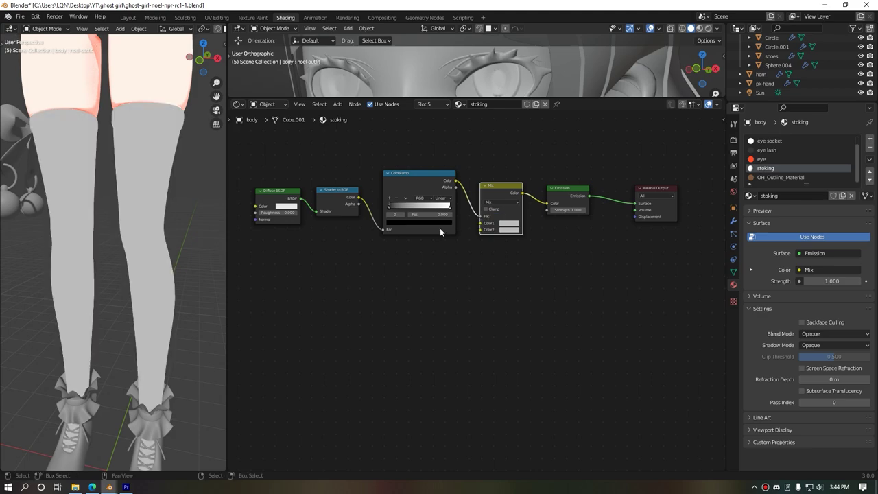
scroll(452, 188, up, 1)
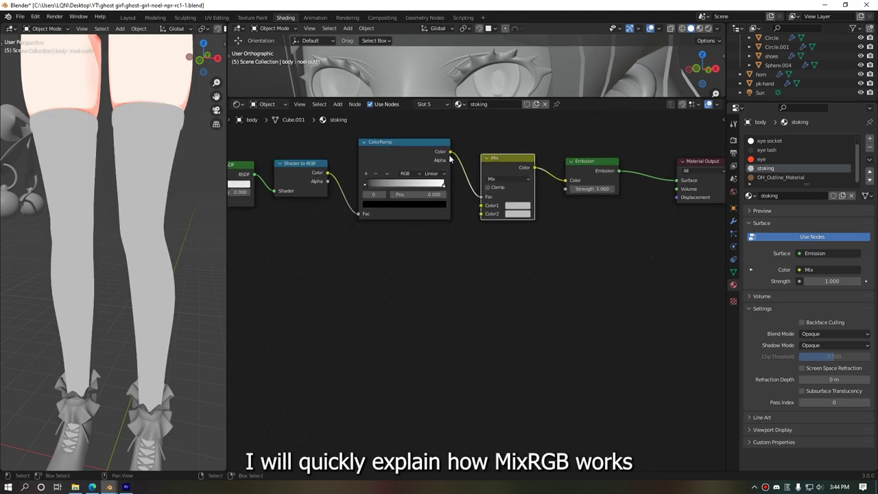
- Detach the ColorRamp link from the Mix Fac input and inspect the Mix blending modes
middle_drag(451, 188, 461, 213)
scroll(470, 247, up, 2)
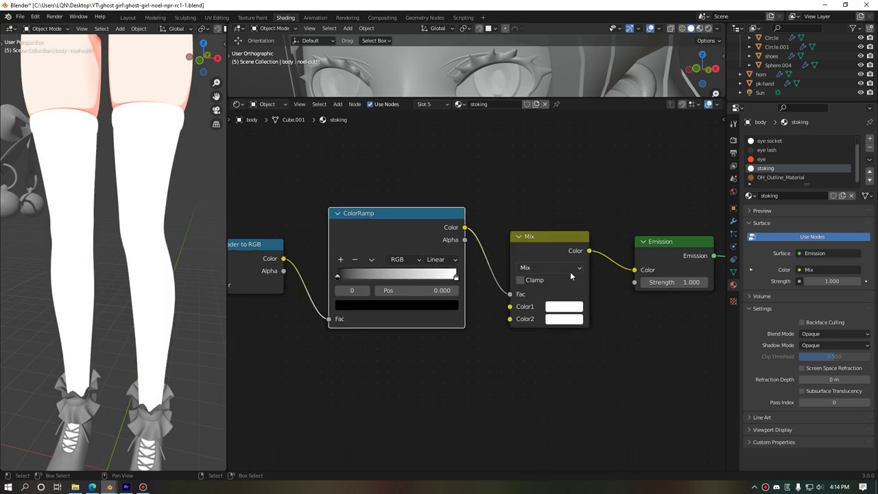
drag(510, 295, 489, 220)
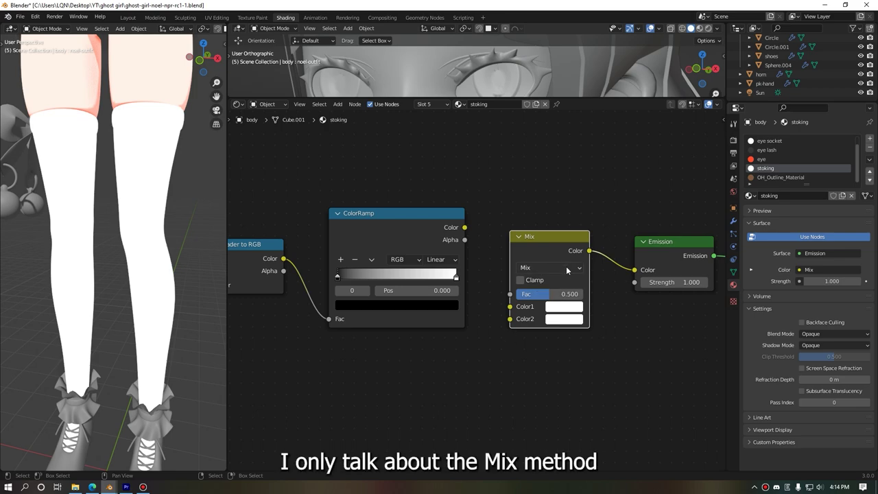
scroll(571, 271, down, 1)
click(531, 273)
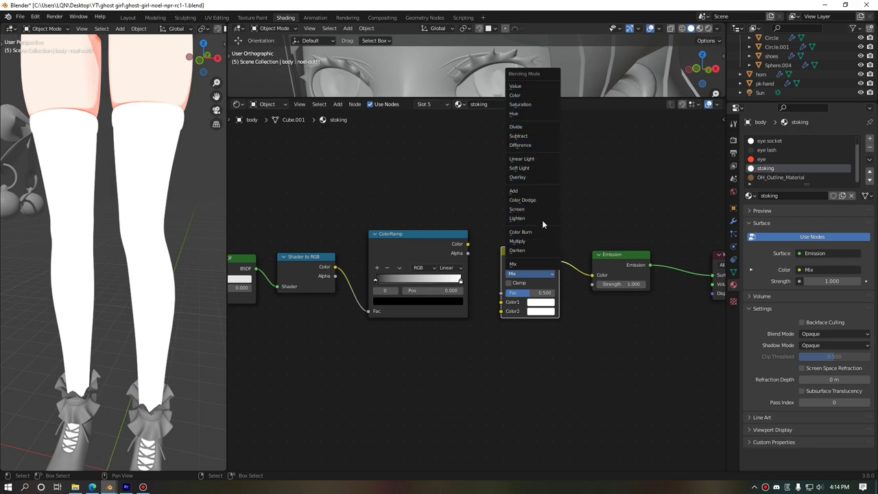
scroll(474, 289, up, 3)
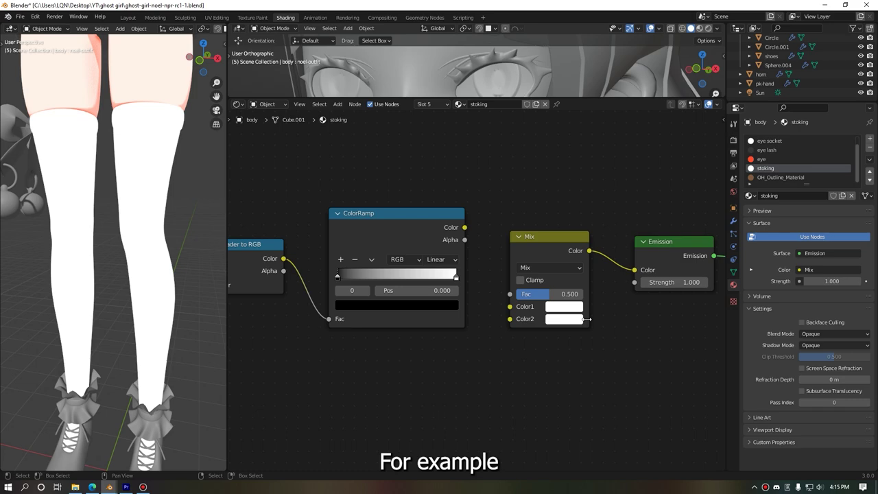
click(571, 309)
- Make the Mix Color1 red and, after testing the slider, set Fac to 0.5
drag(595, 189, 594, 226)
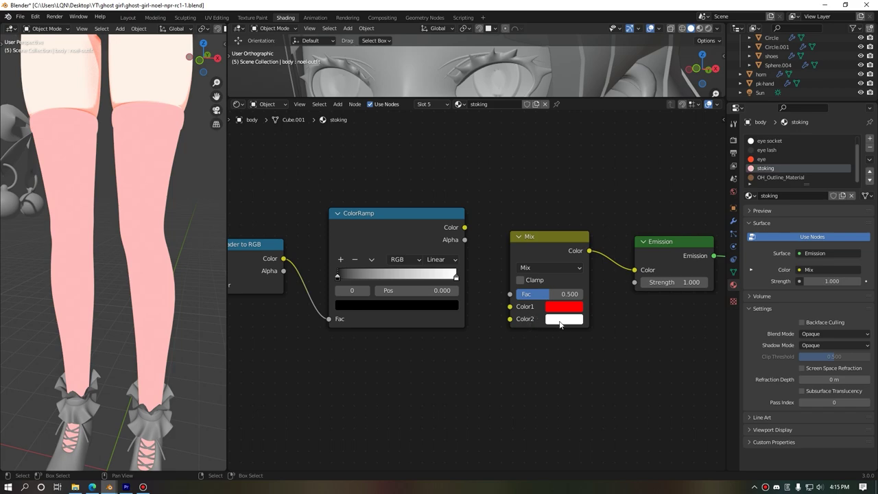
drag(549, 293, 511, 293)
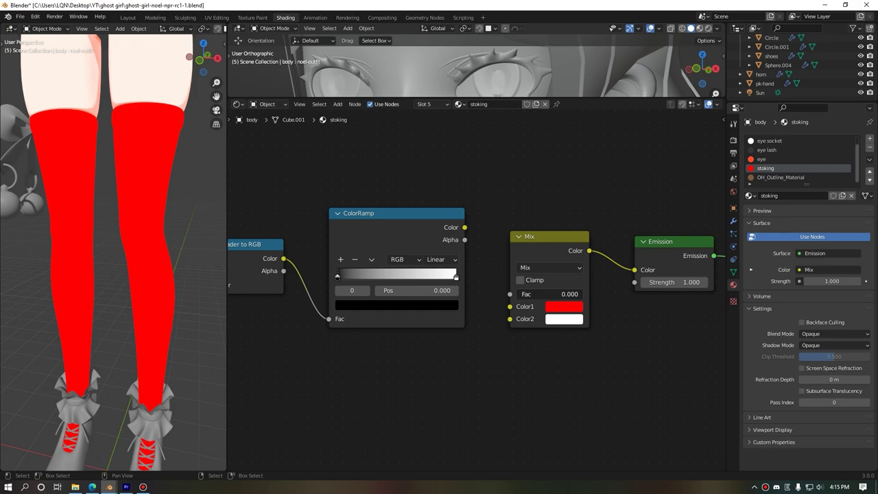
drag(530, 297, 525, 297)
mouse_move(532, 294)
mouse_down()
mouse_move(590, 293)
mouse_move(559, 294)
mouse_up()
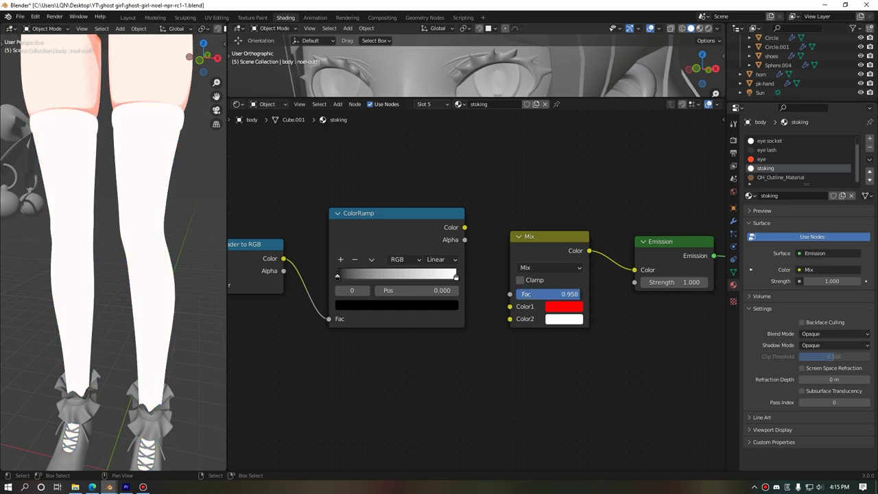
click(552, 294)
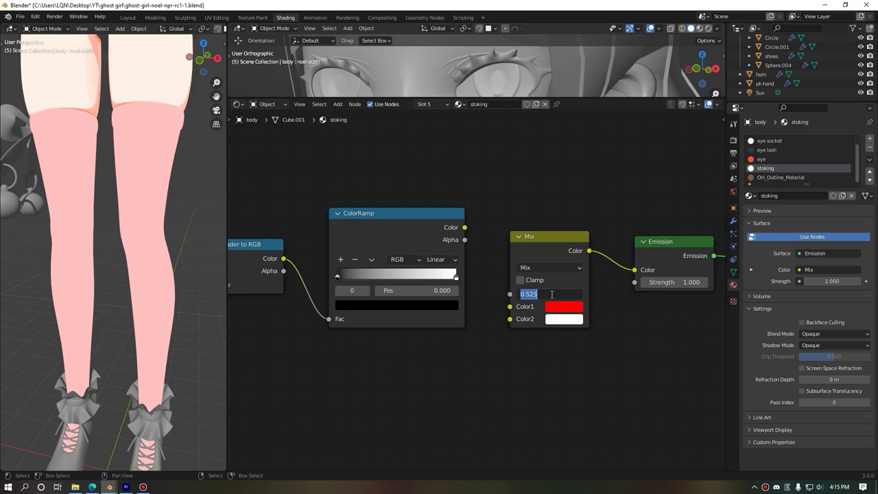
text(0.5)
key(Return)
click(558, 306)
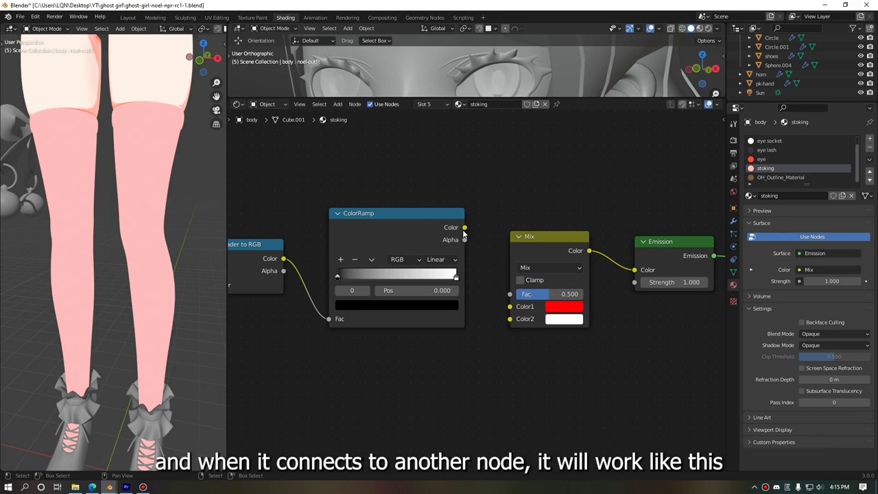
- Reconnect the ColorRamp Color output to the Mix Fac input
drag(464, 228, 472, 233)
drag(503, 293, 510, 294)
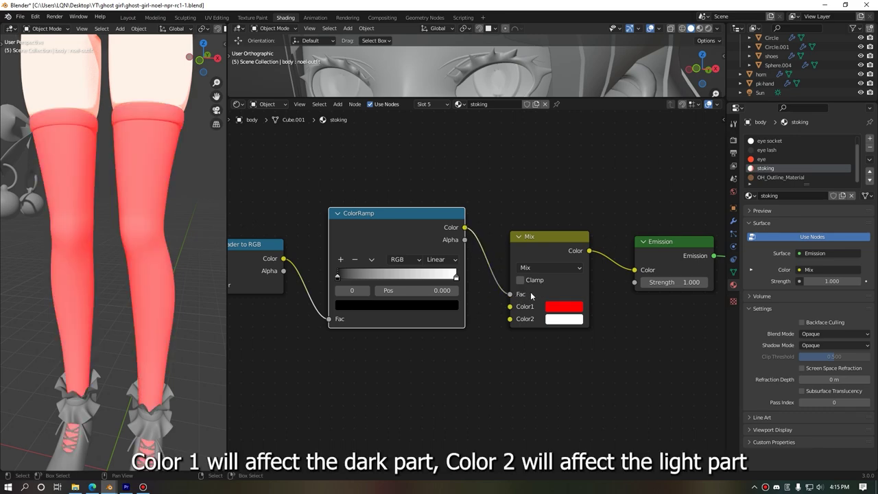
click(563, 306)
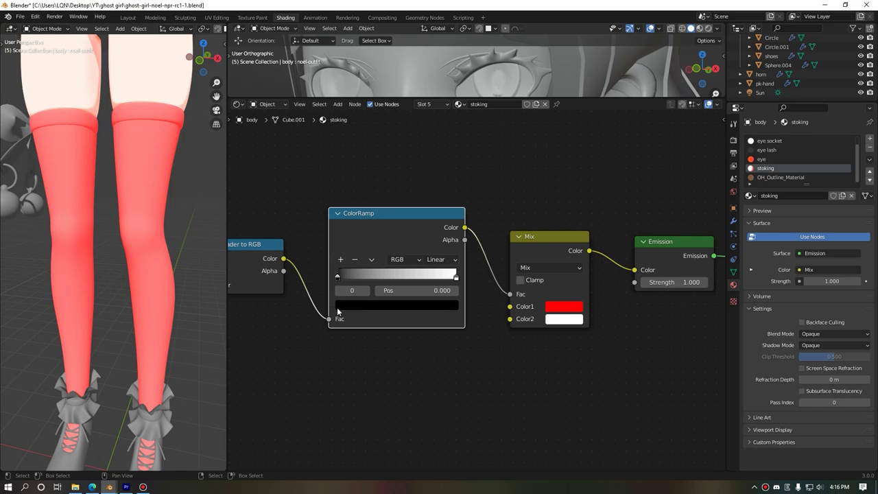
- Move the black ColorRamp stop right and the white stop left to 0.432
click(456, 278)
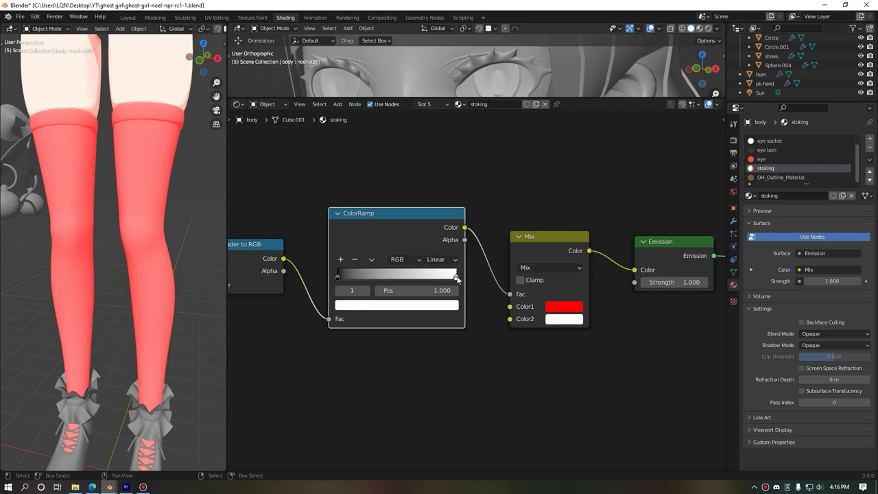
click(337, 279)
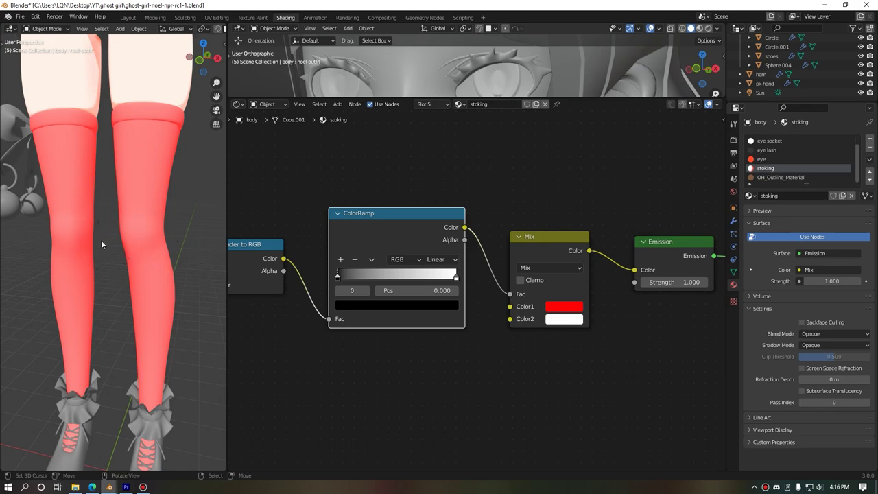
click(456, 277)
drag(457, 277, 448, 277)
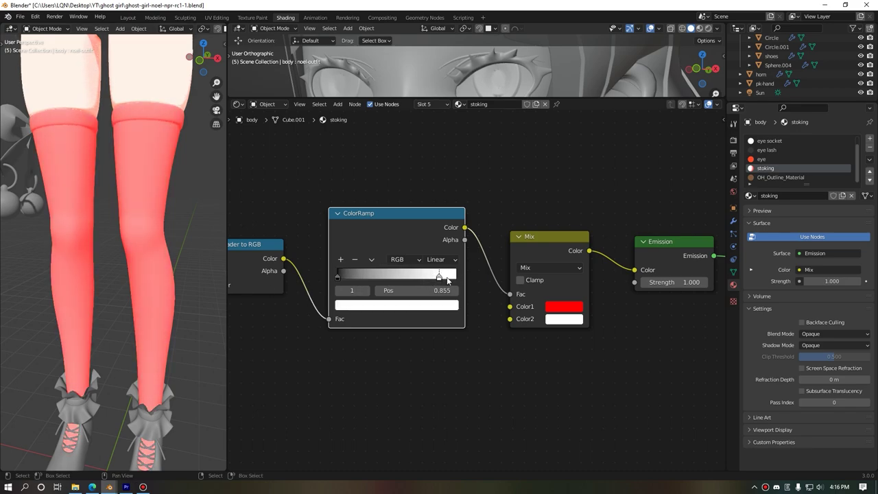
drag(337, 277, 354, 277)
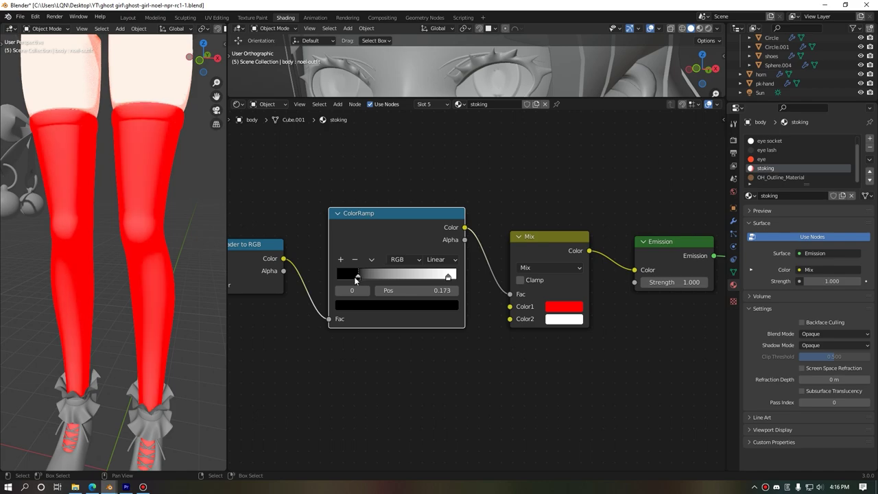
drag(448, 277, 388, 277)
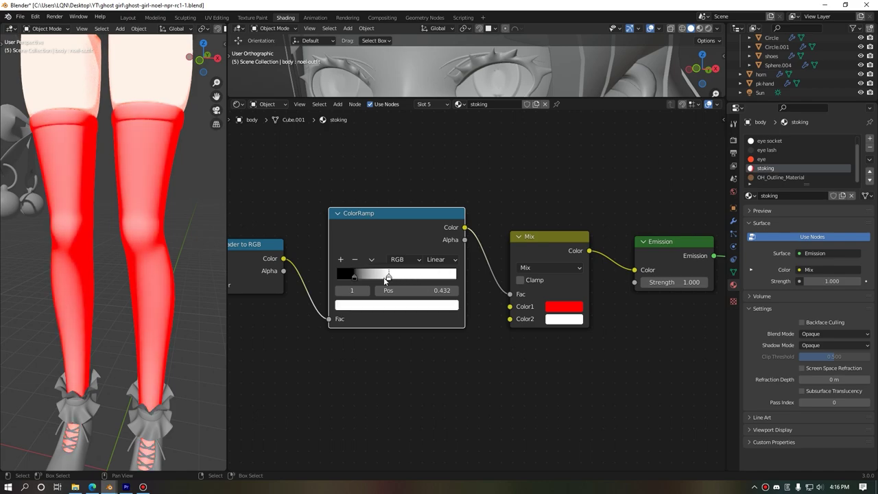
middle_drag(150, 312, 126, 297)
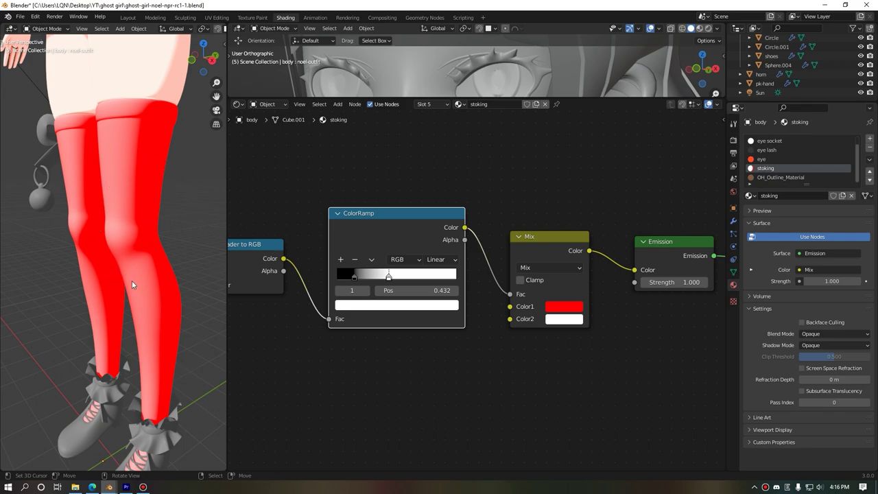
- Make the Mix Color1 black and Color2 pale cream, after briefly trying blue
middle_drag(132, 281, 159, 326)
click(575, 314)
click(572, 304)
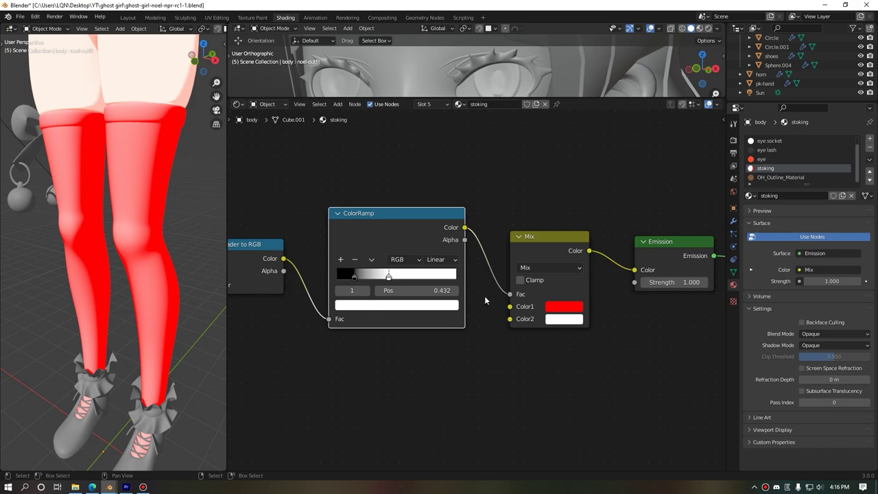
click(564, 320)
click(571, 319)
mouse_move(601, 210)
mouse_down()
mouse_move(626, 170)
mouse_move(594, 199)
mouse_move(643, 226)
mouse_up()
click(552, 308)
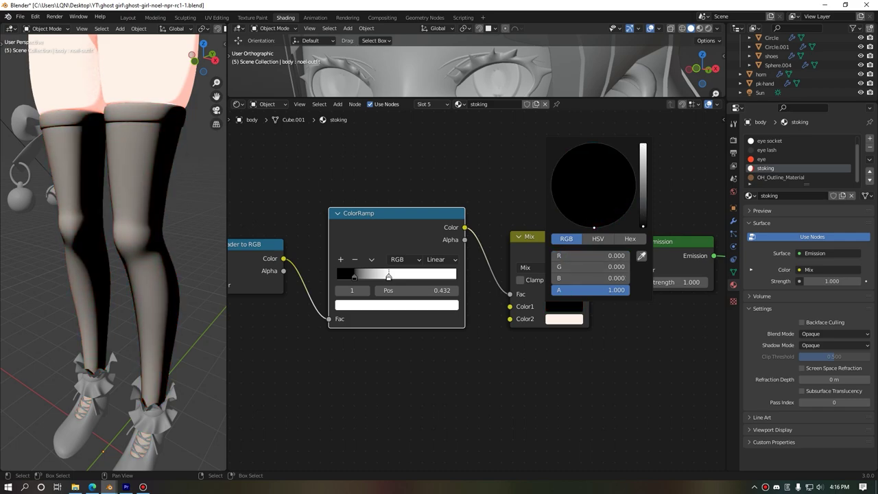
click(568, 319)
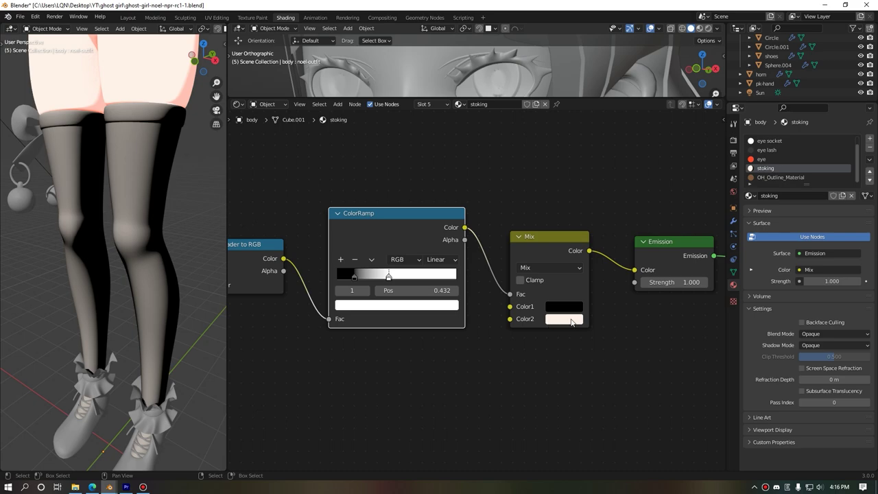
mouse_move(141, 168)
middle_down()
mouse_move(101, 280)
mouse_move(80, 279)
middle_up()
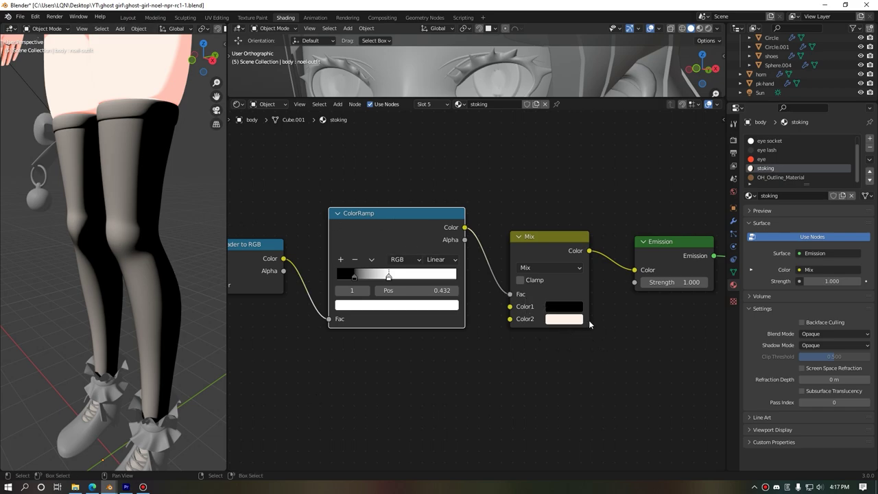
- Frame the node tree, zoom onto the ColorRamp and Mix nodes, and reposition the Mix node
key(Home)
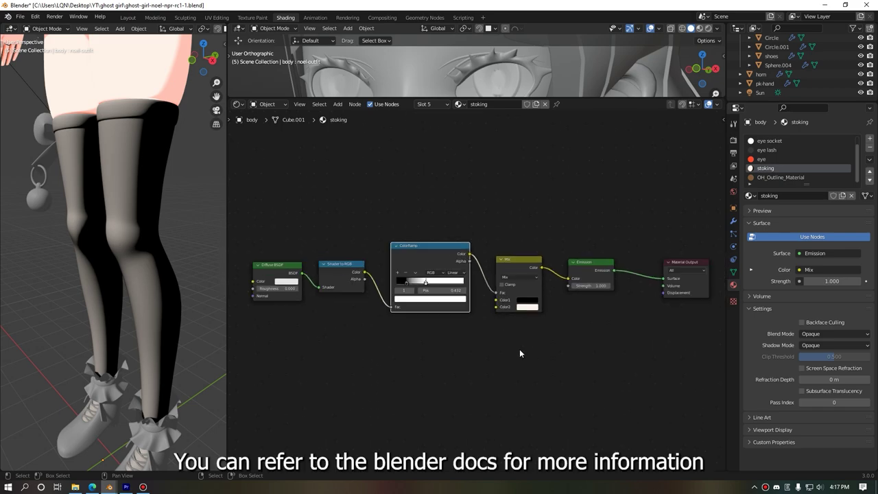
scroll(513, 277, up, 1)
scroll(531, 278, up, 1)
scroll(576, 305, down, 1)
mouse_move(603, 326)
middle_down()
mouse_move(620, 339)
mouse_move(552, 328)
middle_up()
scroll(620, 339, down, 1)
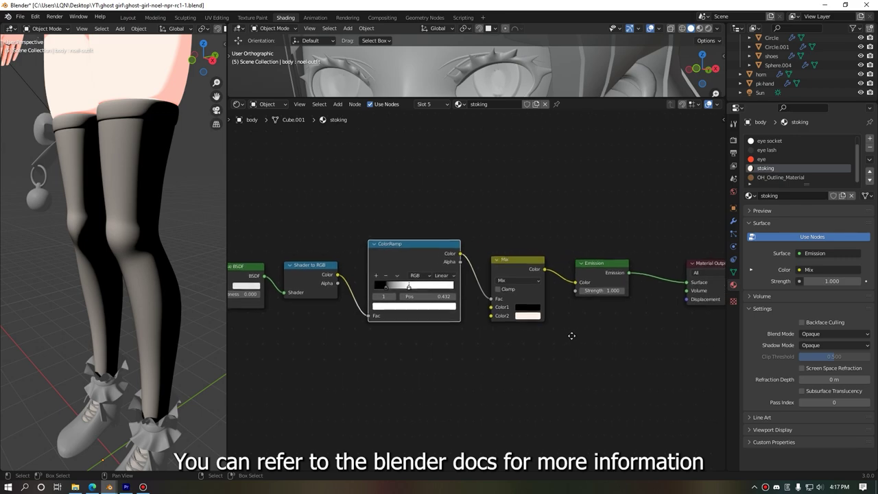
drag(516, 275, 530, 269)
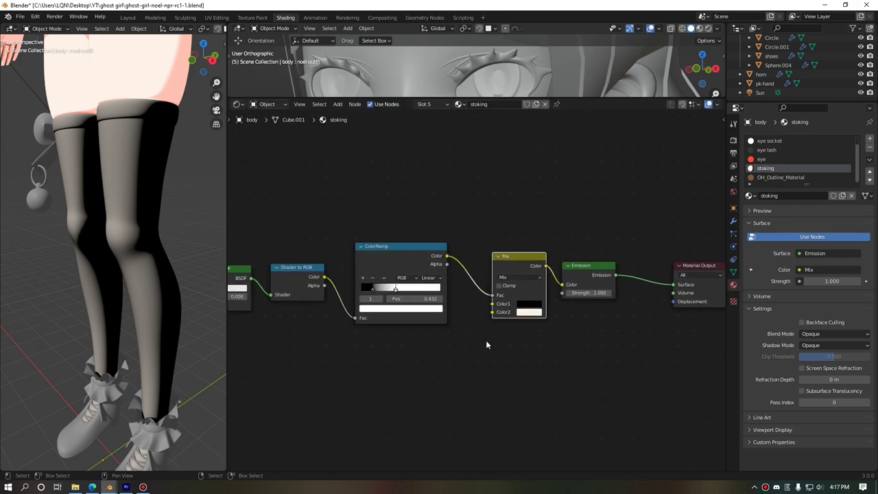
scroll(485, 343, down, 1)
scroll(486, 336, up, 1)
drag(520, 267, 509, 266)
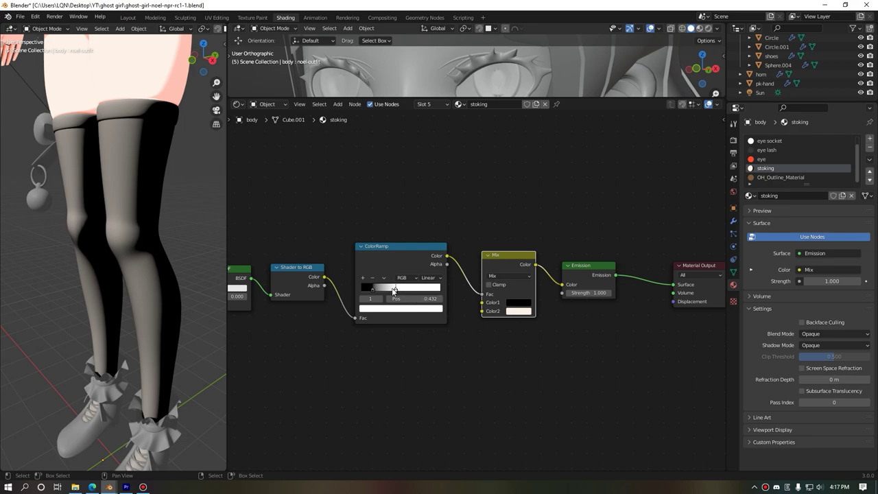
- Spread the ColorRamp stops to 0.000 and 1.000 for a smooth black-to-white gradient
mouse_move(372, 289)
mouse_down()
mouse_move(362, 288)
mouse_move(439, 289)
mouse_up()
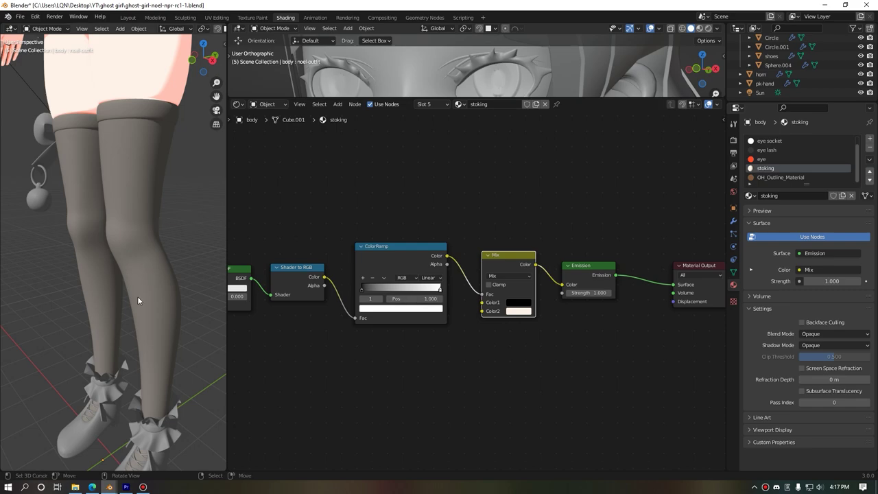
mouse_move(82, 289)
middle_down()
mouse_move(122, 270)
mouse_move(117, 277)
middle_up()
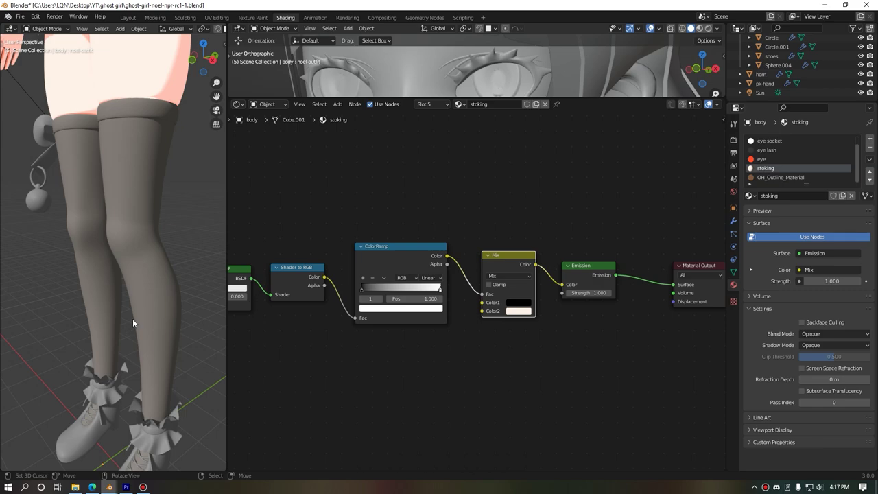
scroll(471, 327, up, 1)
scroll(471, 326, up, 2)
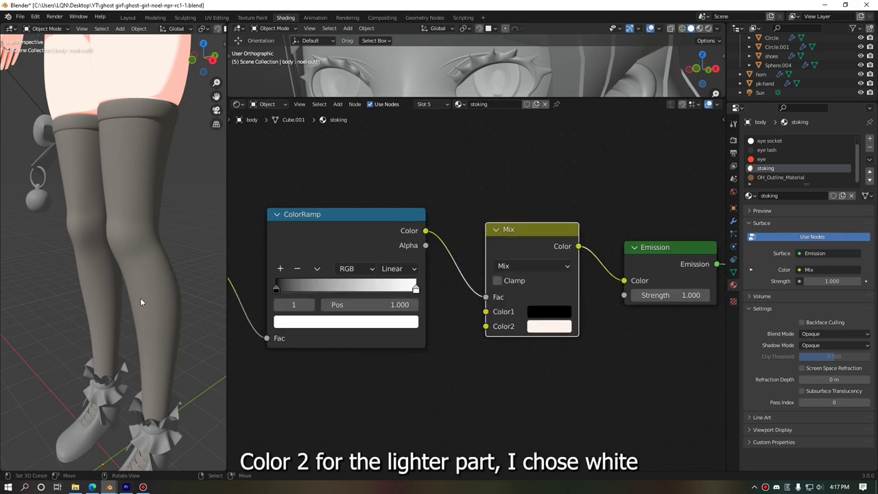
- Change the Mix Color1 from black to a dark reddish brown
middle_drag(140, 297, 146, 322)
click(554, 329)
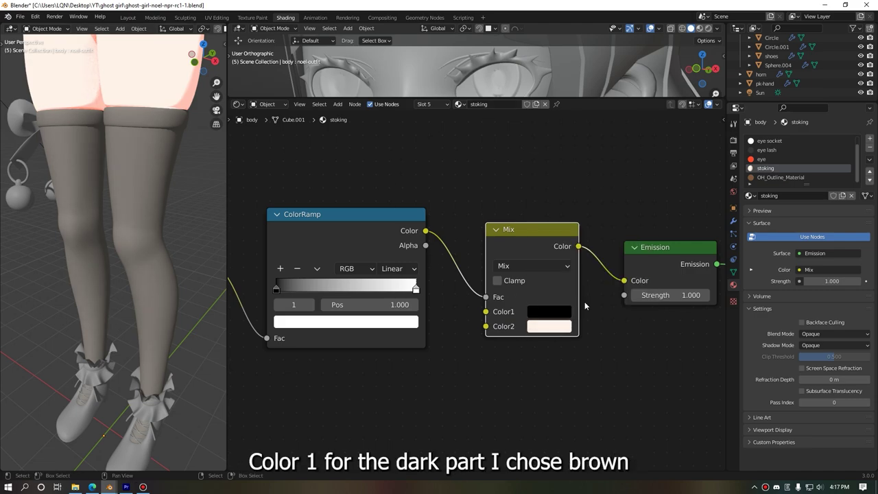
click(549, 313)
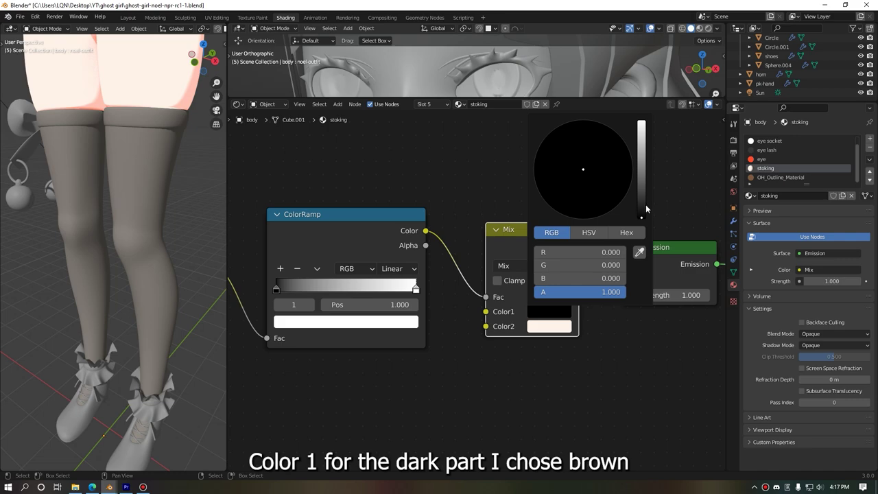
drag(641, 210, 642, 198)
drag(581, 189, 574, 195)
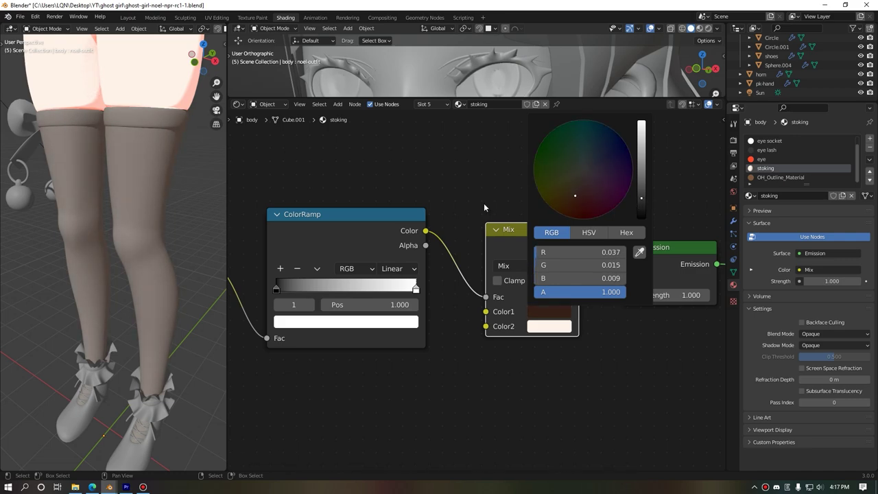
mouse_move(89, 249)
middle_down()
mouse_move(172, 244)
mouse_move(77, 240)
middle_up()
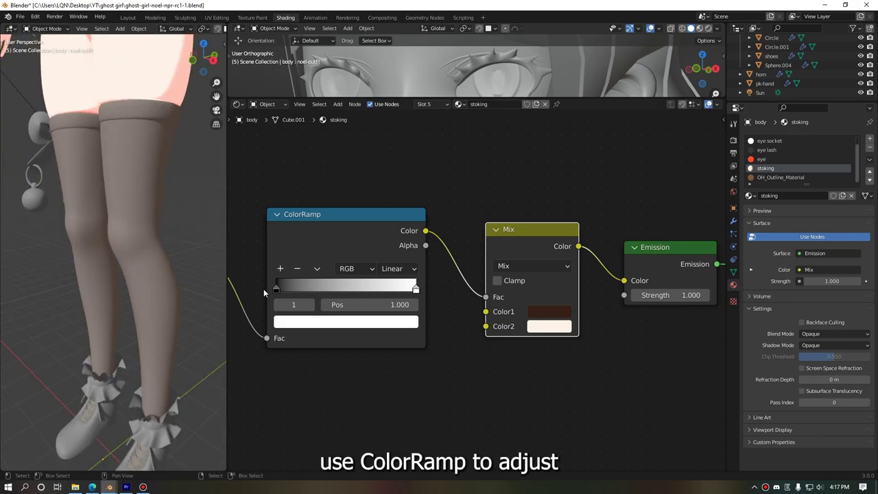
- Move the ColorRamp black stop to 0.073 and rearrange the Material Output and node view
drag(277, 288, 288, 288)
mouse_move(119, 286)
middle_down()
mouse_move(161, 314)
mouse_move(115, 304)
middle_up()
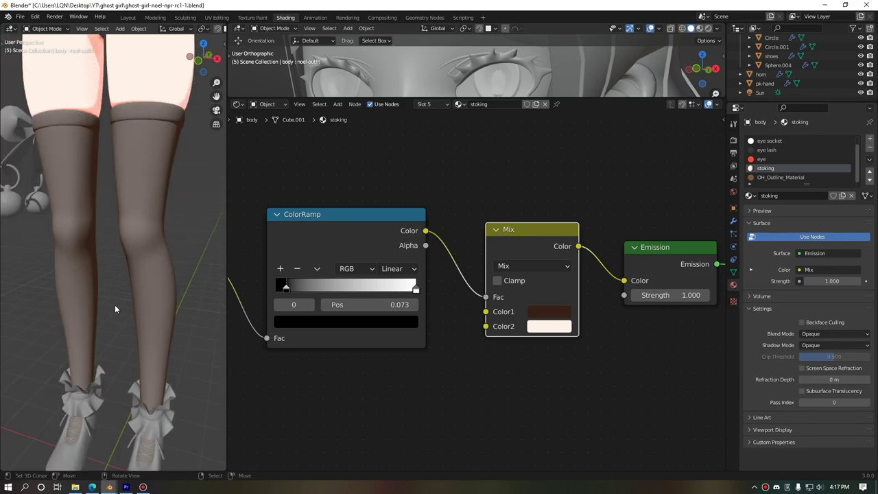
mouse_move(142, 269)
middle_down()
mouse_move(51, 270)
mouse_move(111, 209)
mouse_move(120, 261)
mouse_move(103, 287)
mouse_move(113, 287)
middle_up()
scroll(566, 331, down, 1)
scroll(565, 332, down, 1)
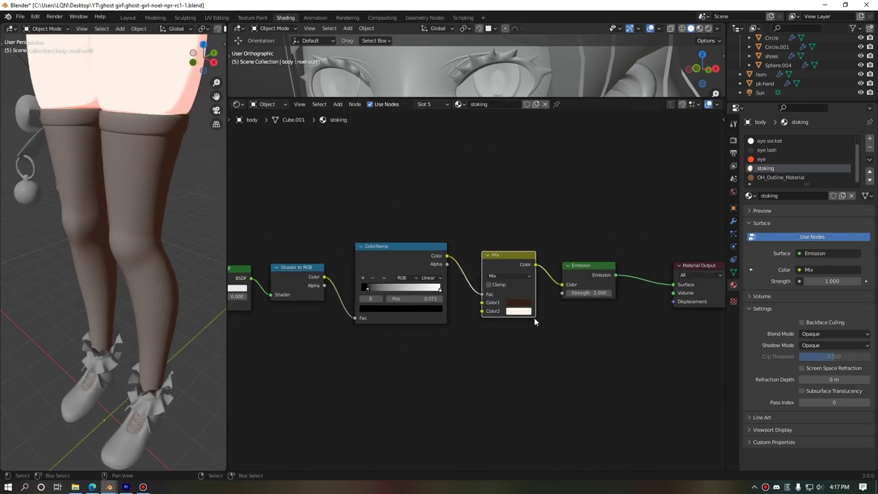
scroll(566, 332, down, 1)
drag(697, 299, 677, 290)
mouse_move(464, 349)
middle_down()
mouse_move(494, 356)
mouse_move(465, 367)
middle_up()
mouse_move(55, 296)
middle_down()
mouse_move(122, 284)
mouse_move(21, 281)
mouse_move(64, 286)
middle_up()
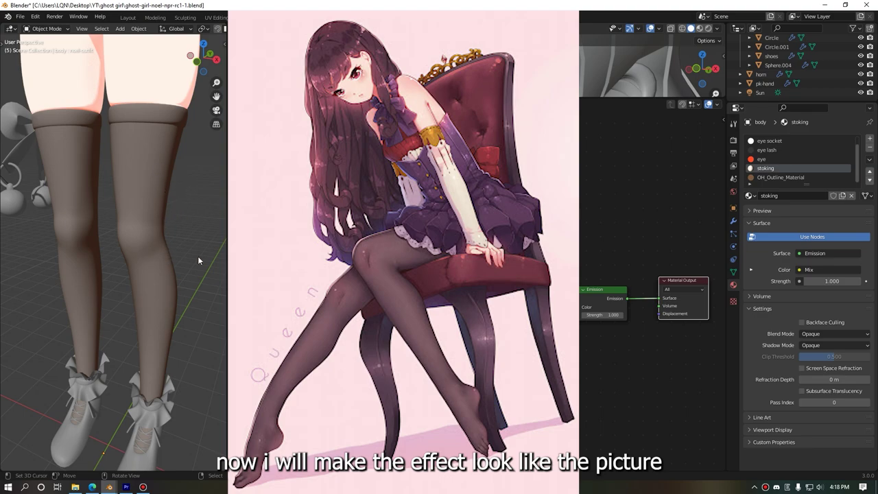
- Orbit the legs to compare with the reference and shift the node view down
middle_drag(197, 256, 176, 272)
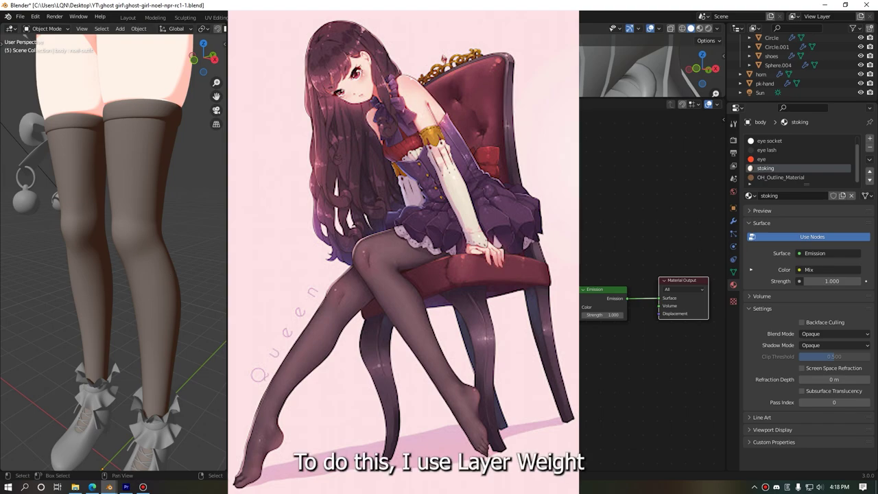
middle_drag(651, 206, 654, 225)
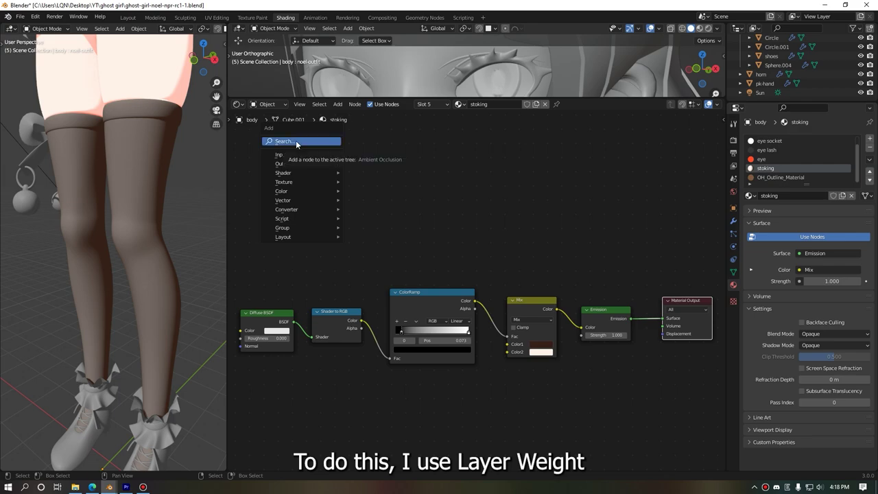
- Add a Layer Weight node and preview its Facing output through the Emission Color on the legs
click(296, 142)
text(lay)
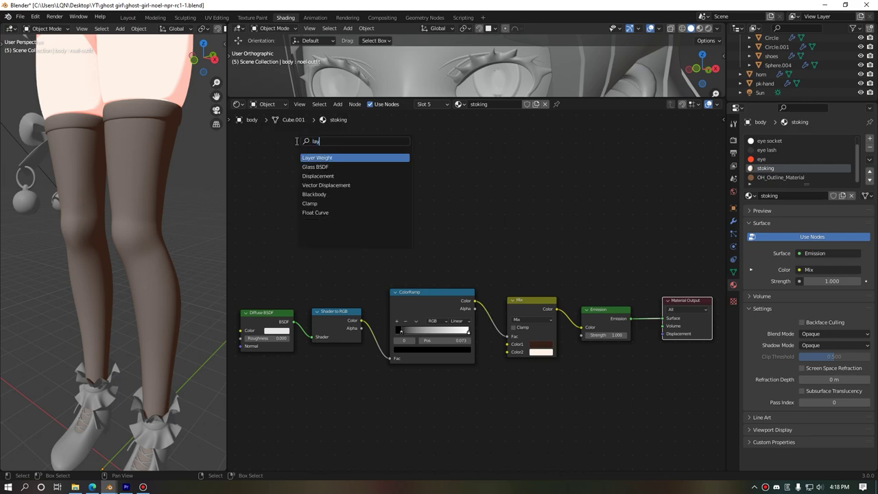
click(336, 157)
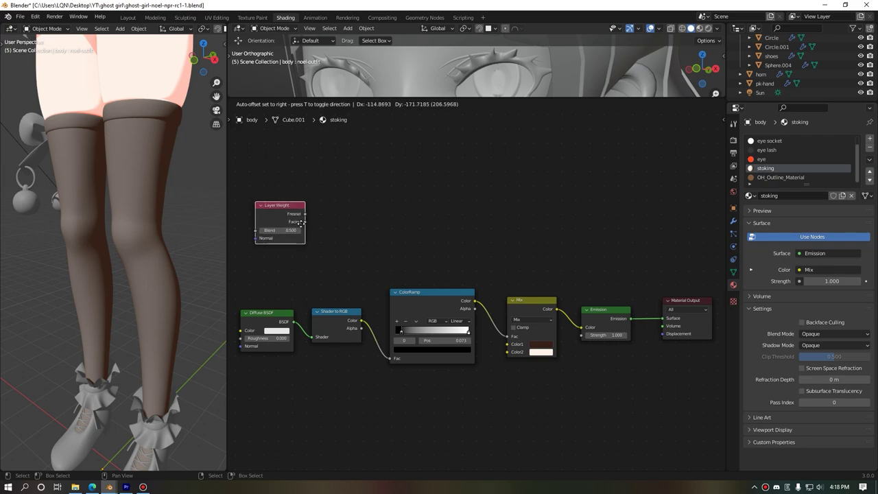
click(286, 248)
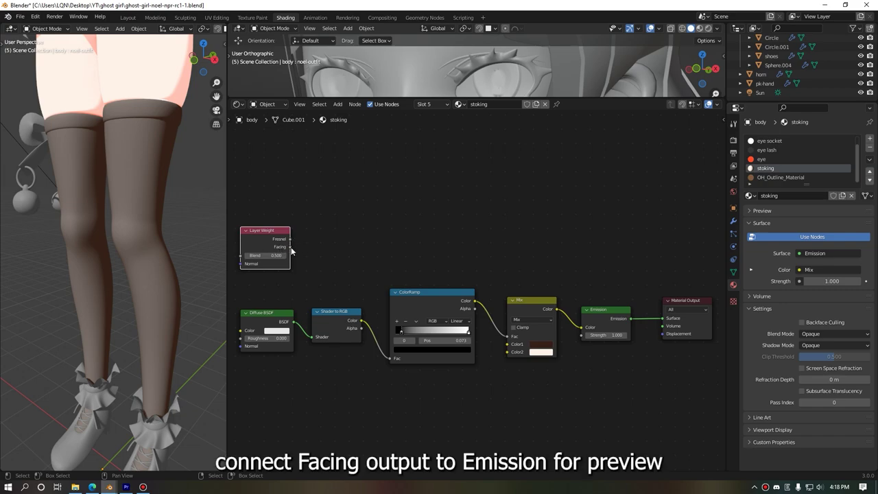
drag(290, 251, 583, 327)
mouse_move(111, 249)
middle_down()
mouse_move(142, 263)
mouse_move(175, 227)
mouse_move(124, 204)
mouse_move(84, 222)
mouse_move(111, 223)
middle_up()
mouse_move(129, 175)
middle_down()
mouse_move(131, 200)
mouse_move(134, 187)
middle_up()
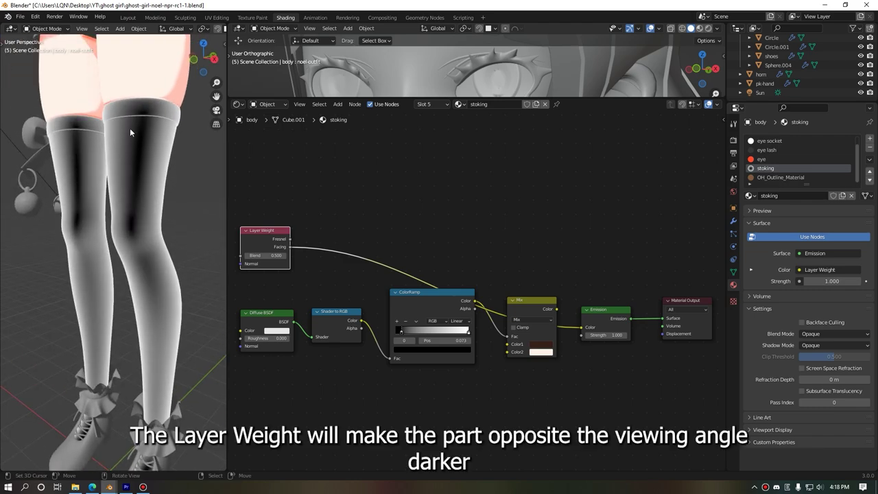
middle_drag(140, 136, 137, 212)
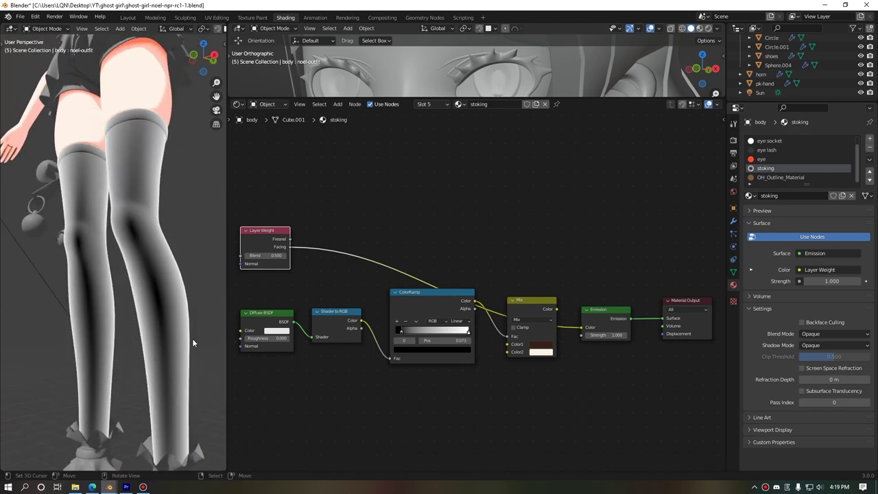
mouse_move(144, 245)
middle_down()
mouse_move(159, 259)
mouse_move(133, 273)
mouse_move(136, 253)
middle_up()
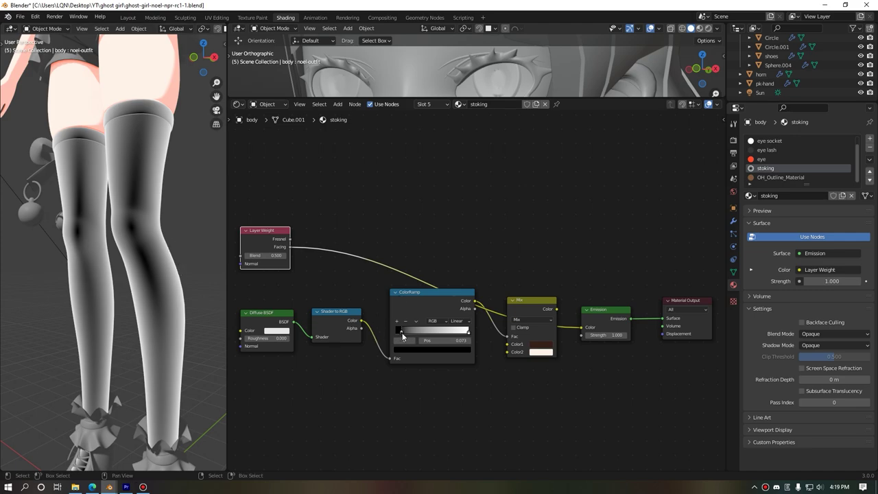
scroll(402, 336, up, 2)
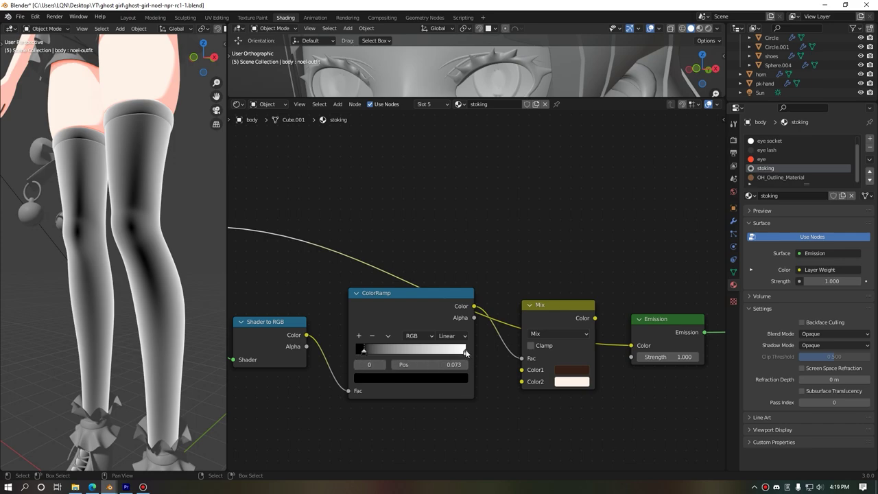
click(466, 350)
scroll(473, 356, down, 2)
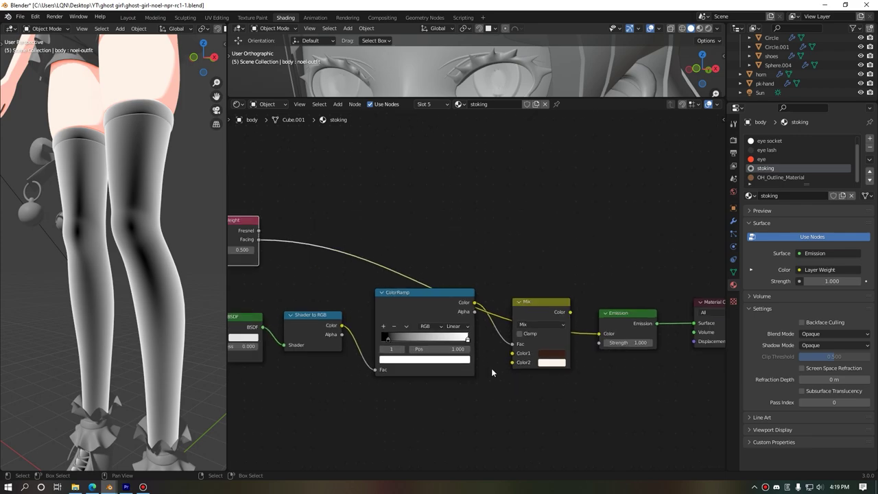
mouse_move(128, 246)
middle_down()
mouse_move(133, 277)
mouse_move(49, 264)
mouse_move(145, 256)
mouse_move(10, 261)
mouse_move(147, 257)
mouse_move(45, 266)
mouse_move(110, 261)
mouse_move(88, 242)
mouse_move(109, 243)
mouse_move(109, 259)
mouse_move(117, 255)
middle_up()
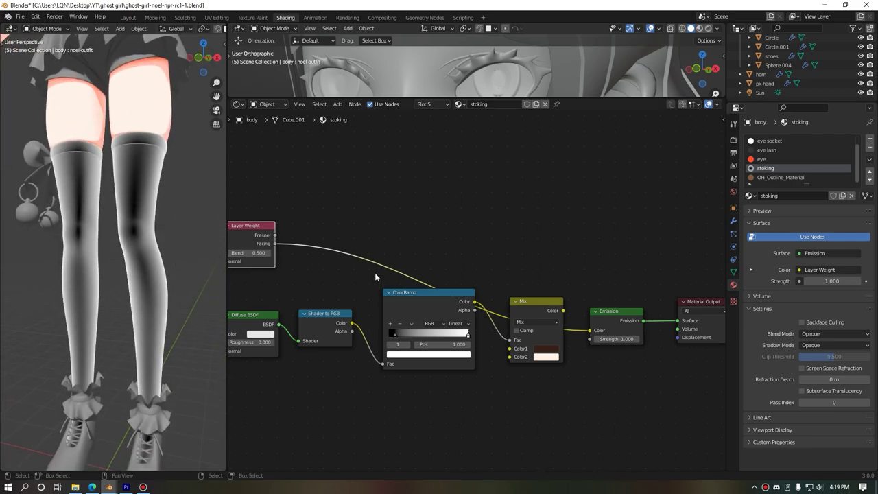
scroll(366, 277, down, 1)
drag(557, 396, 285, 334)
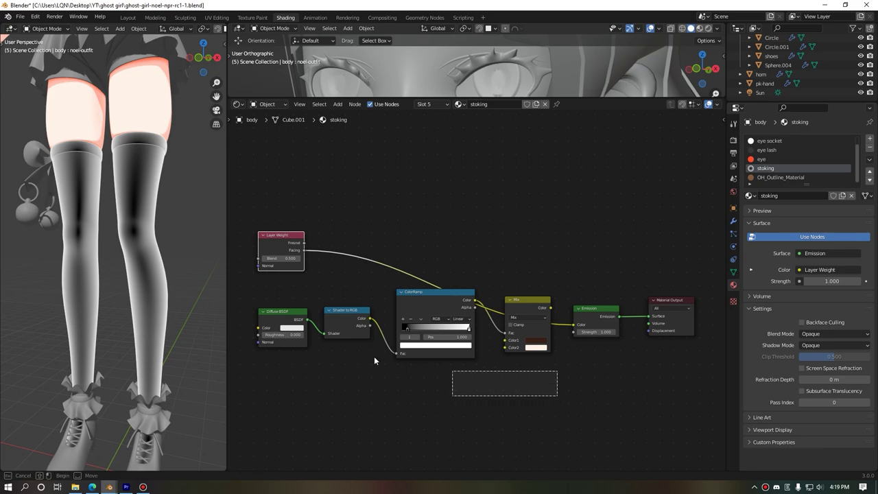
- Move the four lower nodes down-left and the Emission and Material Output nodes up-right
drag(442, 306, 427, 349)
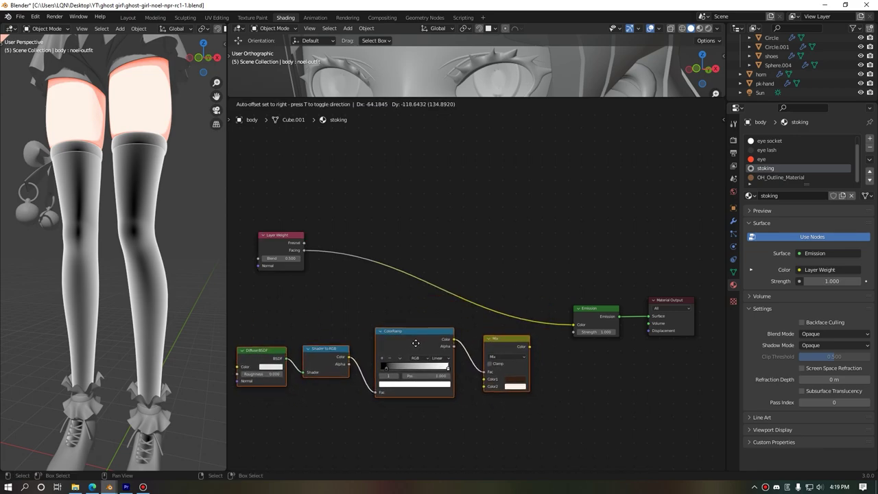
drag(426, 348, 426, 351)
key(Home)
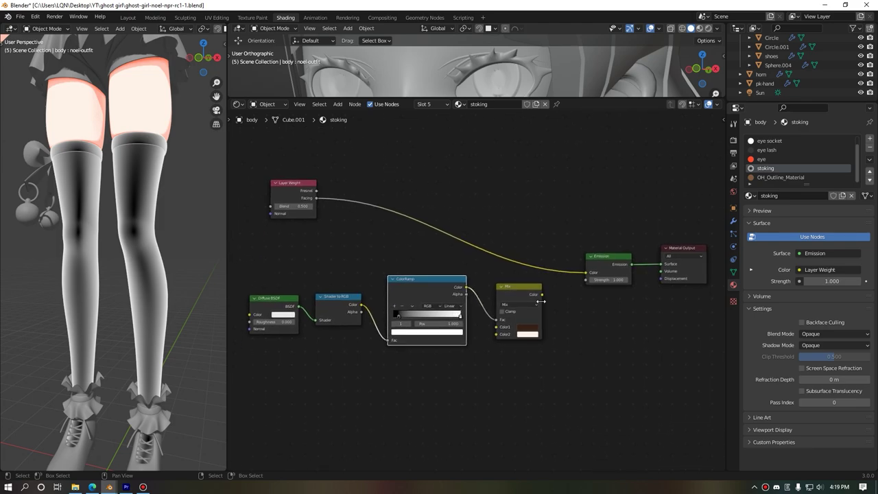
drag(701, 323, 604, 215)
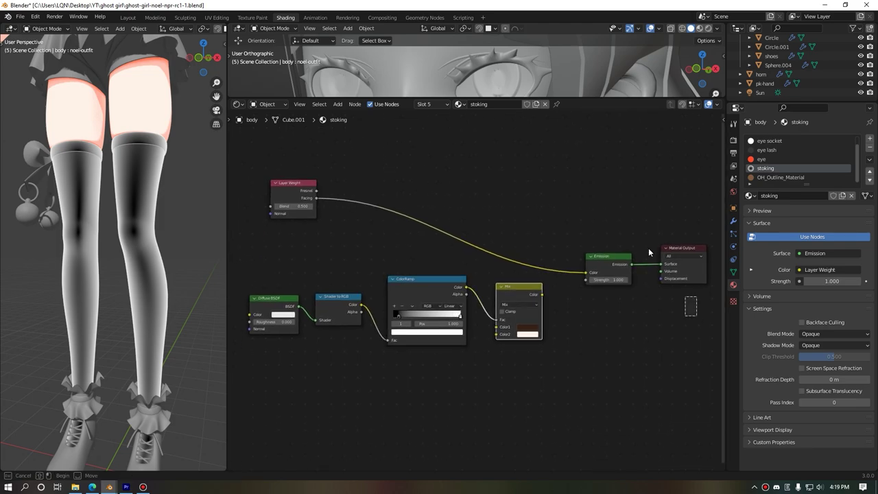
drag(611, 258, 632, 245)
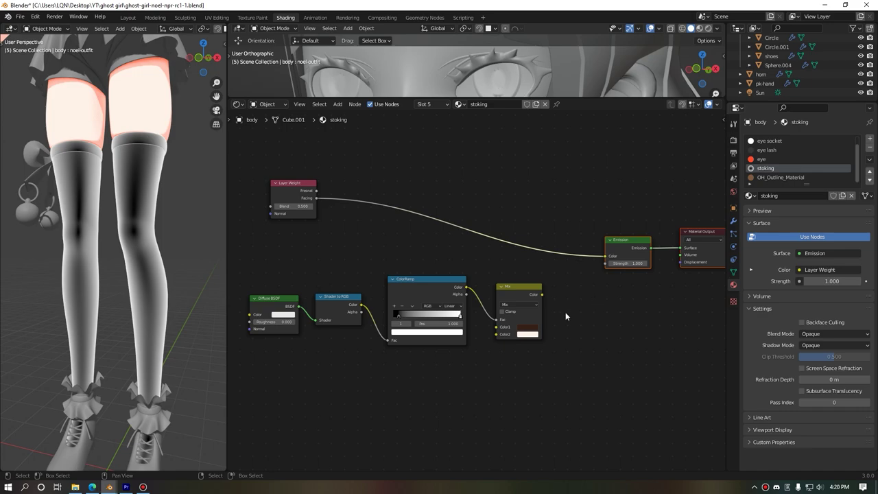
- Duplicate the Mix node onto the Layer Weight–Emission link and shift the lower shading nodes aside
click(522, 302)
key(shift+d)
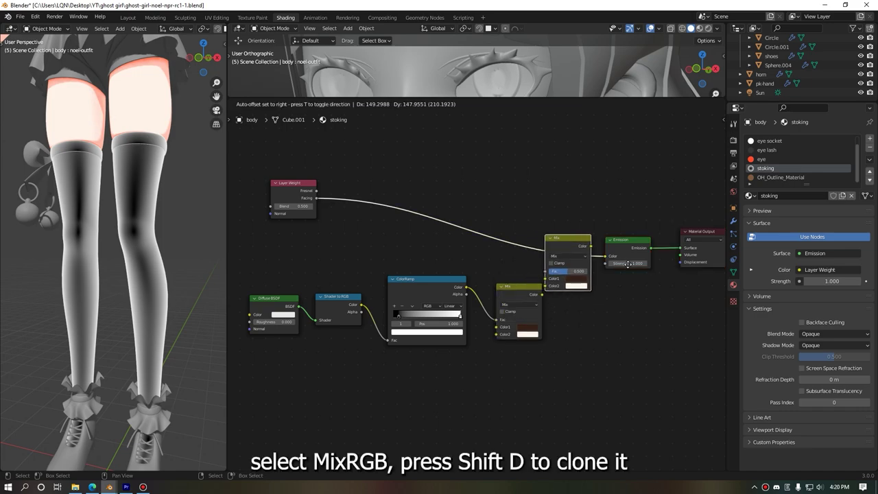
click(610, 261)
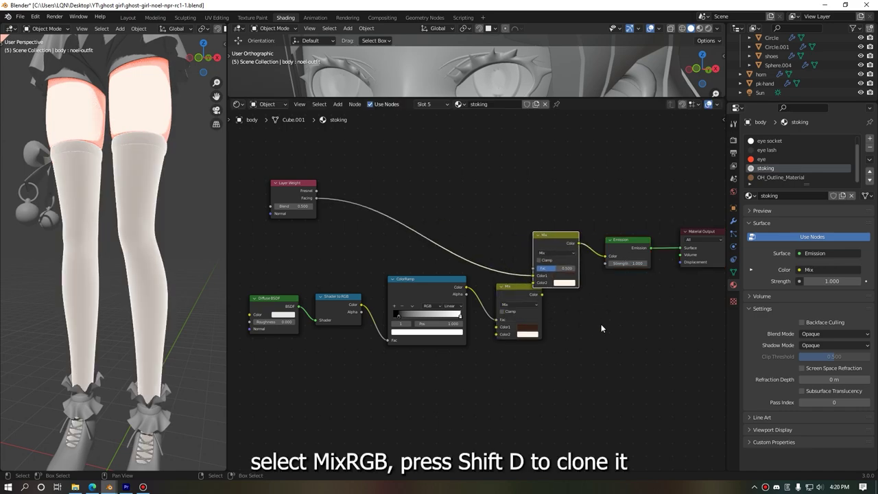
mouse_move(519, 382)
mouse_down()
mouse_move(298, 327)
mouse_move(275, 337)
mouse_up()
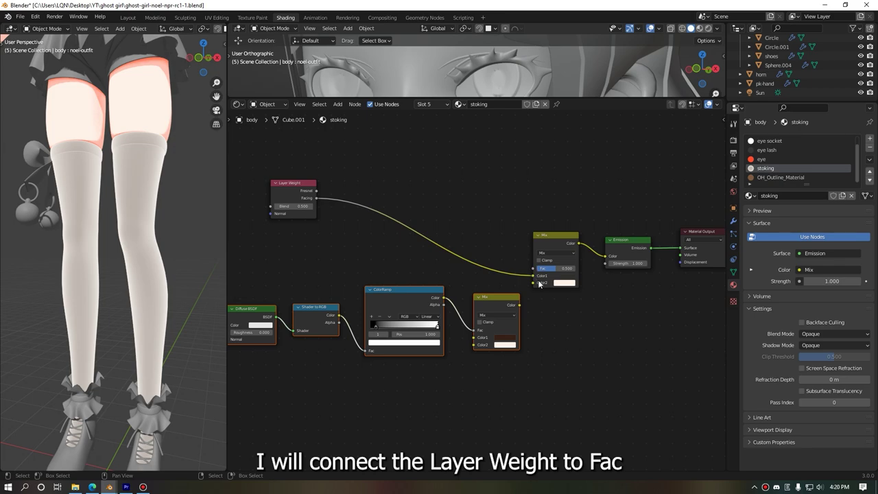
- Connect Layer Weight Facing to the new Mix node's Fac and check the stocking edge darkening
drag(533, 277, 534, 268)
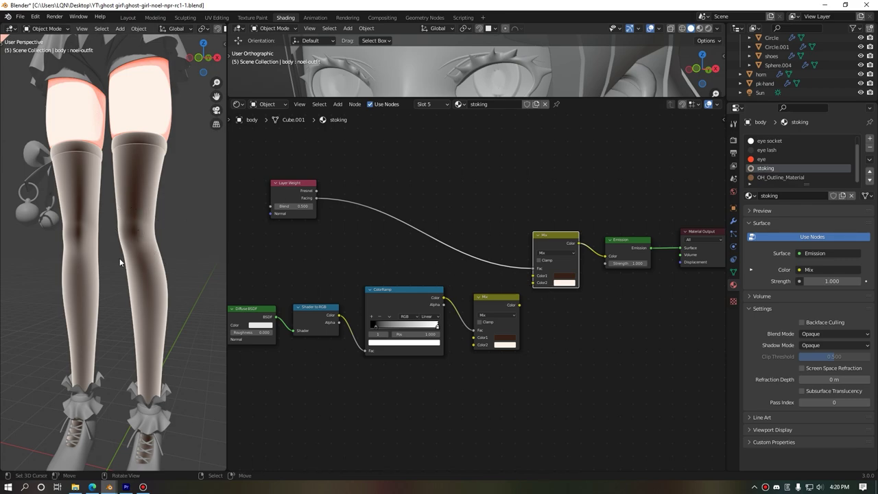
mouse_move(140, 255)
middle_down()
mouse_move(73, 253)
mouse_move(142, 258)
middle_up()
scroll(122, 260, up, 2)
scroll(137, 274, up, 2)
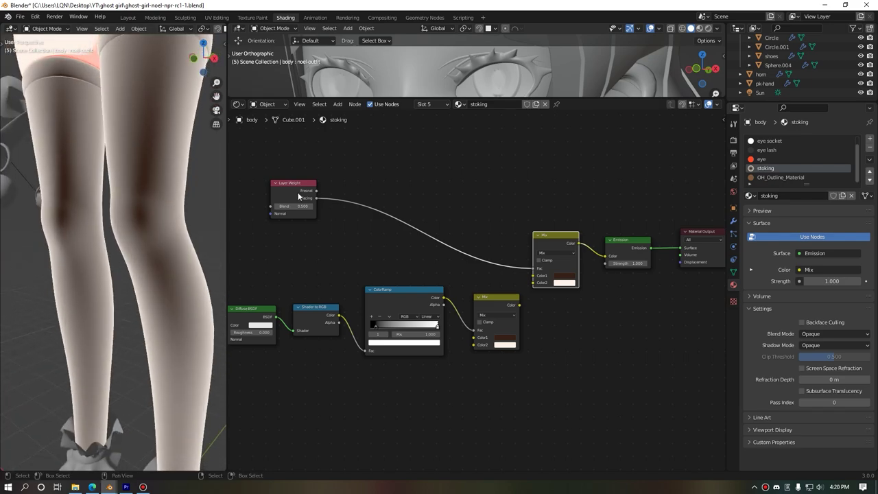
scroll(160, 299, down, 3)
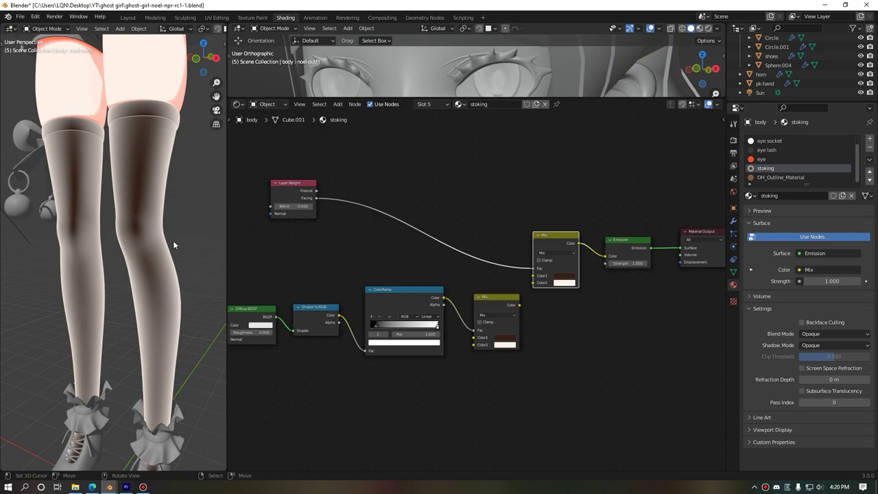
click(565, 284)
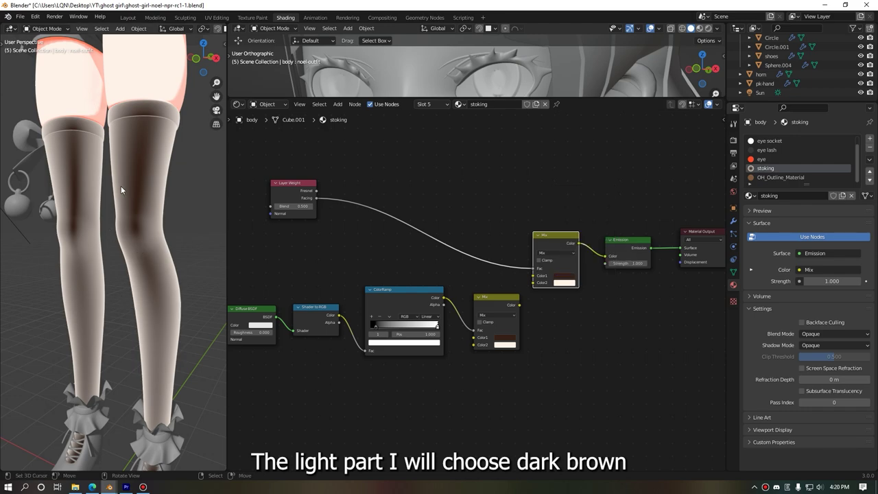
- Make the upper Mix's second colour a dark reddish brown and brighten the other colour toward orange
click(569, 283)
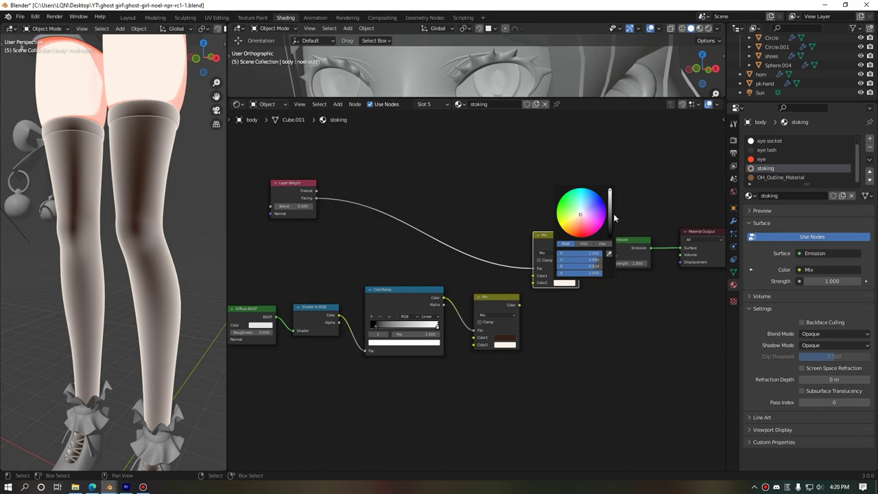
drag(609, 196, 610, 225)
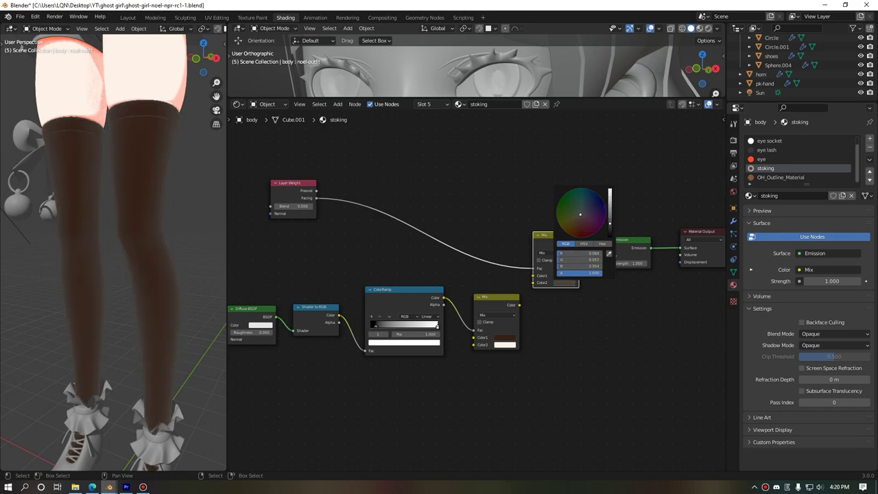
click(580, 236)
scroll(580, 213, down, 2)
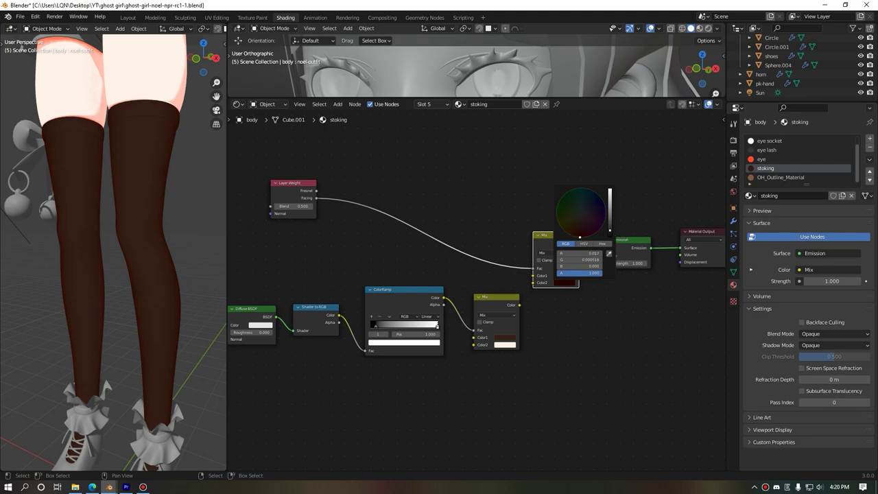
click(568, 279)
mouse_move(612, 219)
mouse_down()
mouse_move(610, 183)
mouse_move(609, 199)
mouse_up()
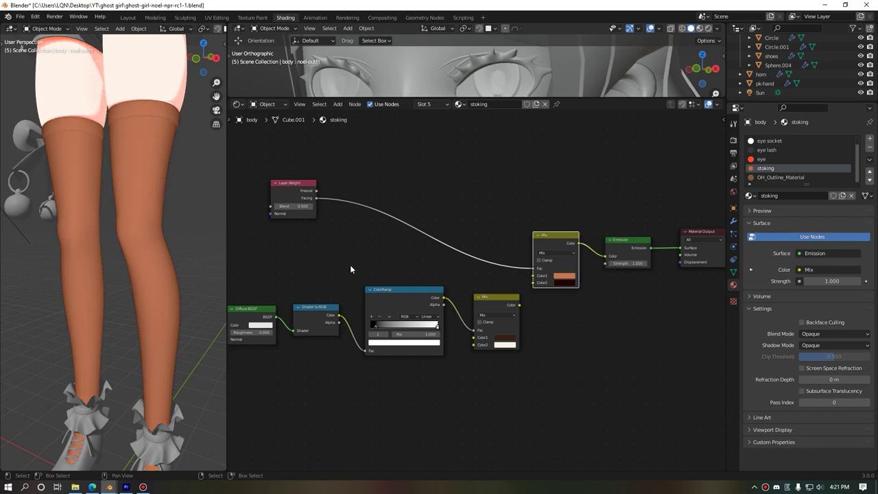
mouse_move(116, 258)
middle_down()
mouse_move(178, 266)
mouse_move(138, 265)
middle_up()
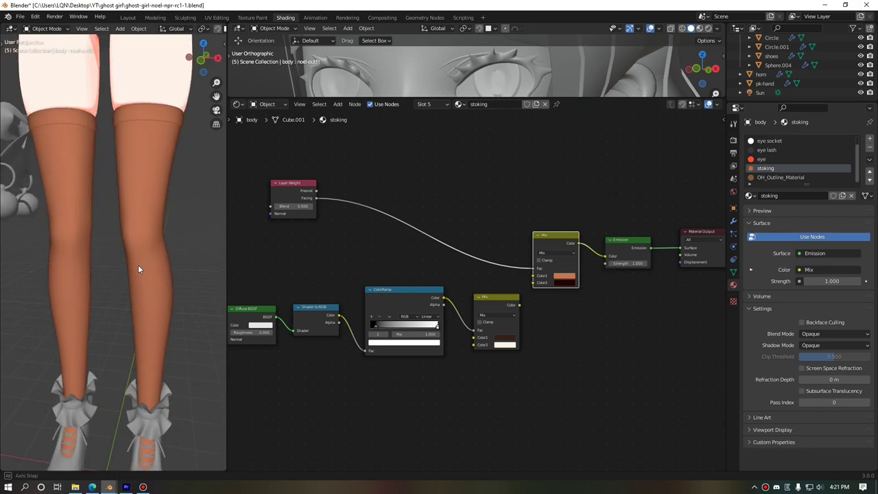
scroll(553, 299, up, 1)
scroll(553, 299, up, 1)
scroll(557, 299, up, 1)
scroll(556, 299, down, 1)
- Feed the toon-shading Mix Color output into the upper Mix's Color1 and nudge the lower Mix node
middle_drag(116, 317, 131, 326)
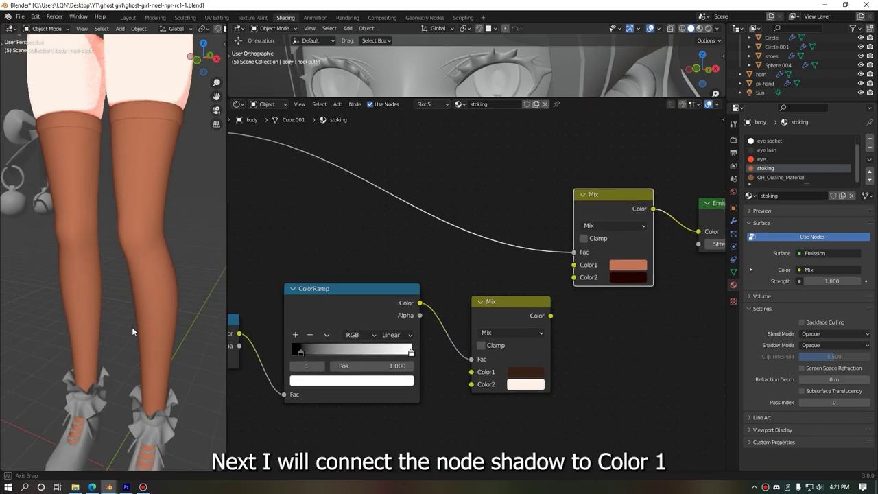
scroll(559, 326, down, 1)
scroll(558, 326, down, 1)
scroll(542, 322, down, 1)
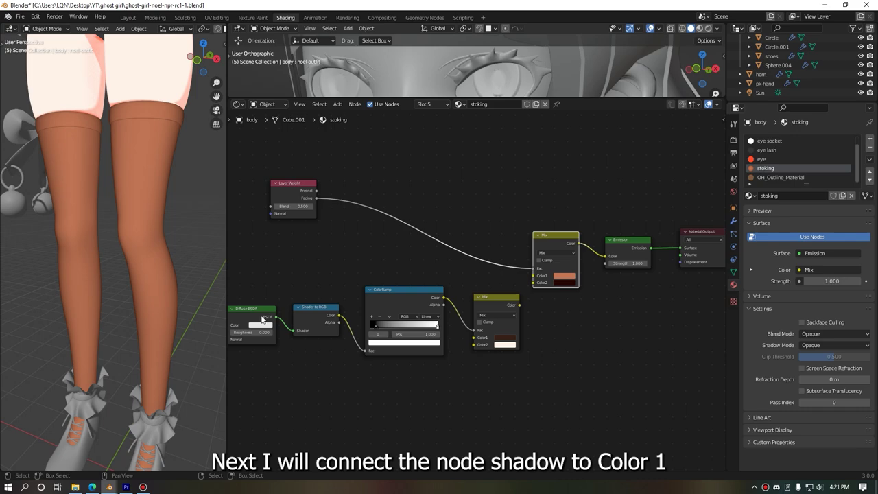
scroll(505, 316, down, 1)
drag(531, 307, 549, 273)
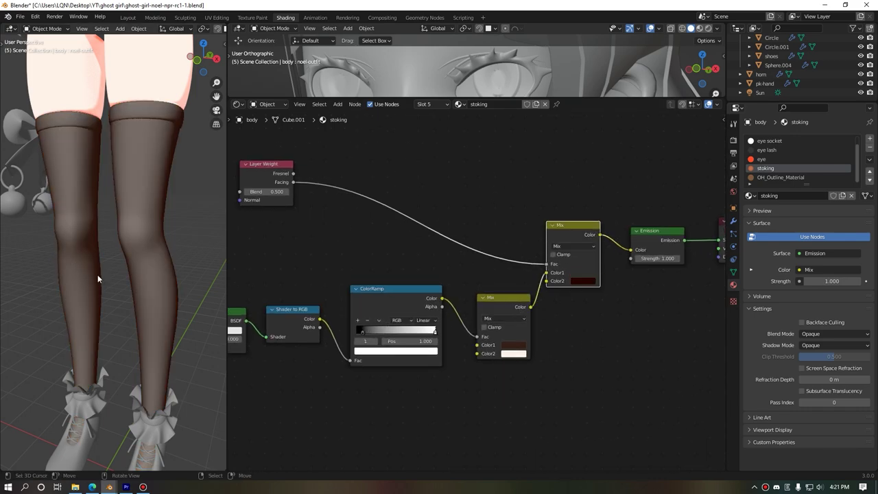
drag(513, 313, 504, 306)
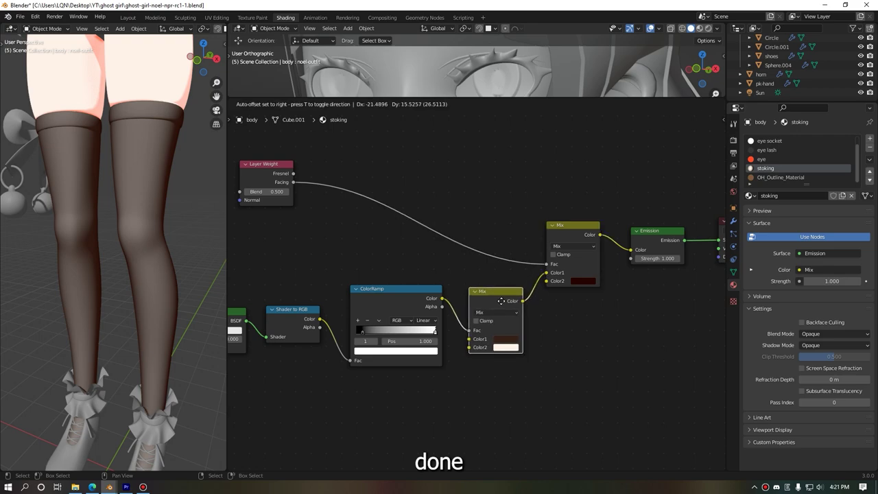
mouse_move(118, 268)
middle_down()
mouse_move(37, 264)
mouse_move(147, 269)
mouse_move(66, 270)
mouse_move(104, 261)
middle_up()
scroll(117, 257, up, 3)
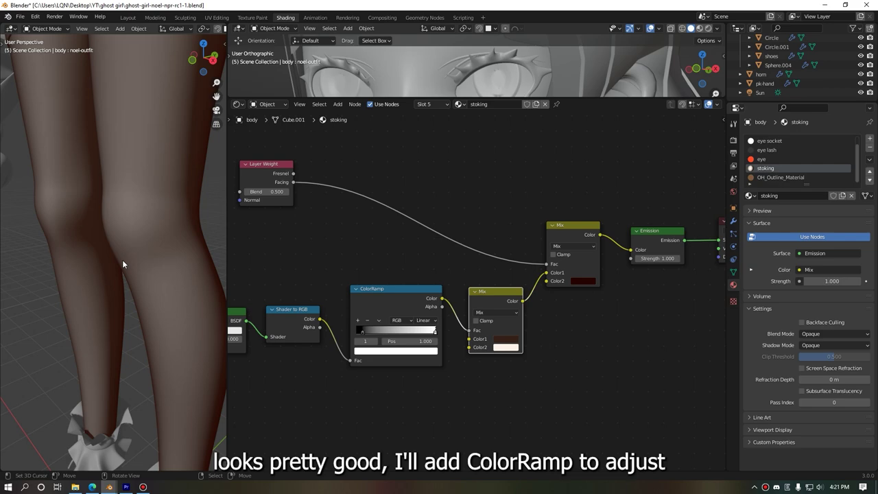
- Duplicate the ColorRamp and drop the copy onto the Layer Weight Facing–Mix Fac link
scroll(122, 259, down, 3)
mouse_move(333, 283)
middle_down()
mouse_move(480, 265)
mouse_move(449, 254)
middle_up()
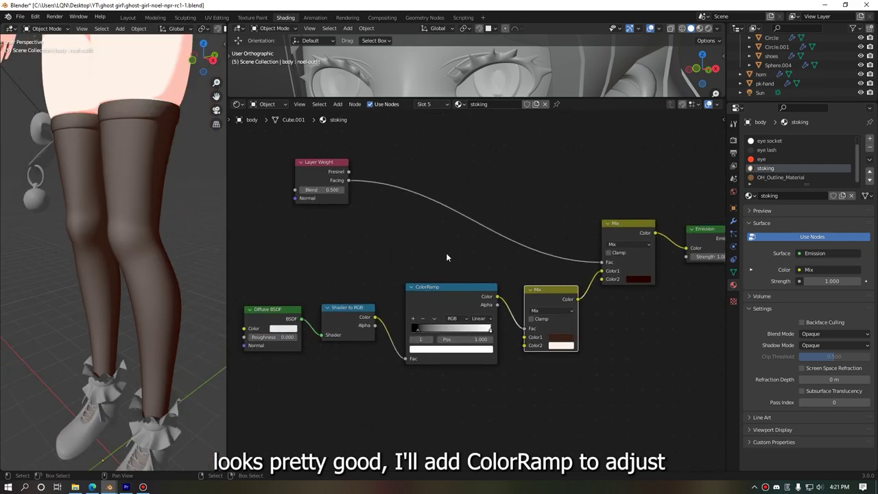
mouse_move(309, 180)
mouse_down()
mouse_move(275, 240)
mouse_move(272, 231)
mouse_up()
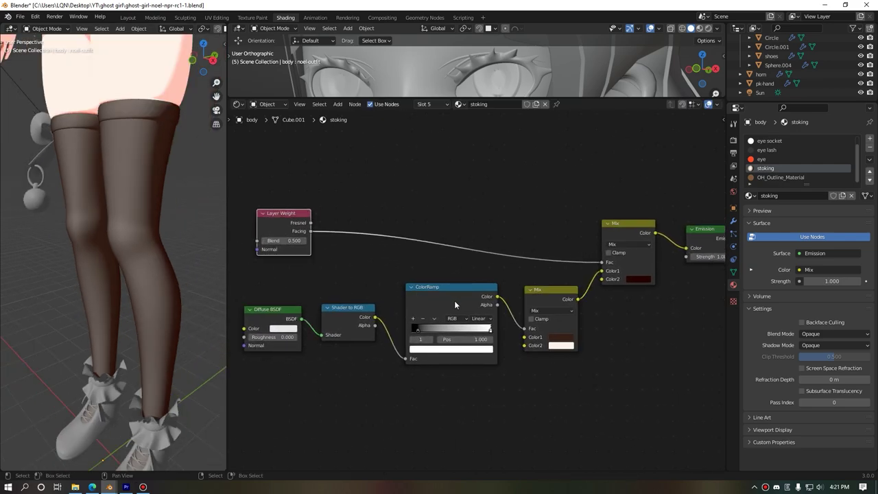
key(shift+d)
click(355, 200)
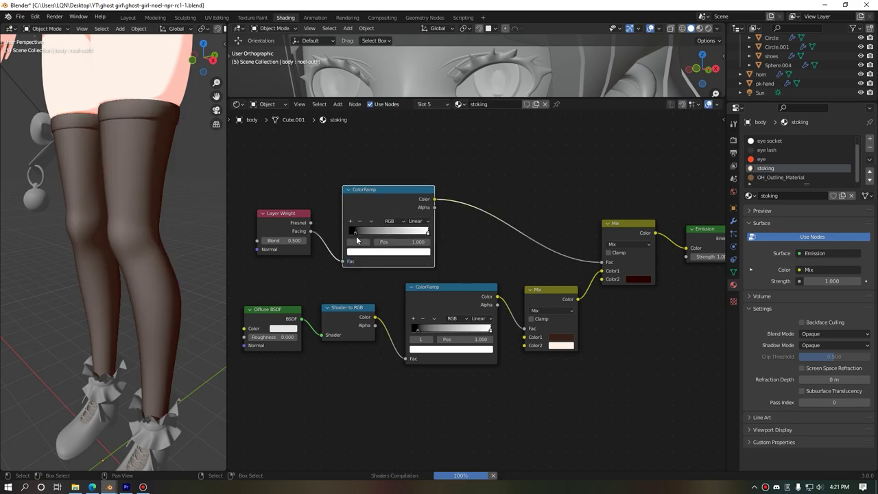
scroll(354, 200, up, 2)
middle_drag(296, 203, 392, 262)
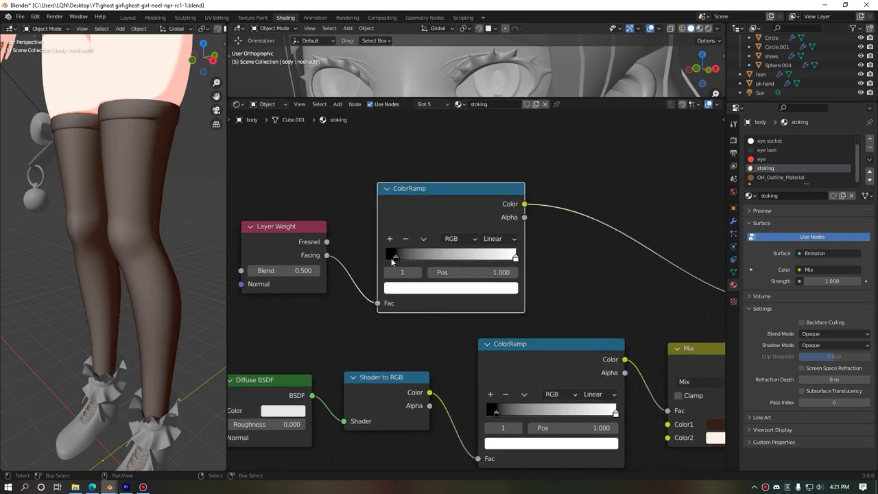
- Move the new ColorRamp's white stop to position 0.791
drag(395, 259, 386, 259)
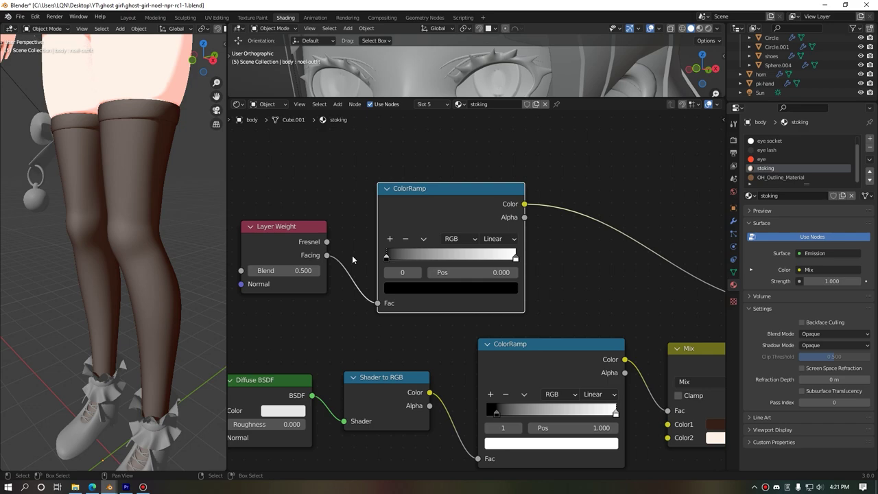
mouse_move(516, 258)
mouse_down()
mouse_move(475, 258)
mouse_move(488, 258)
mouse_up()
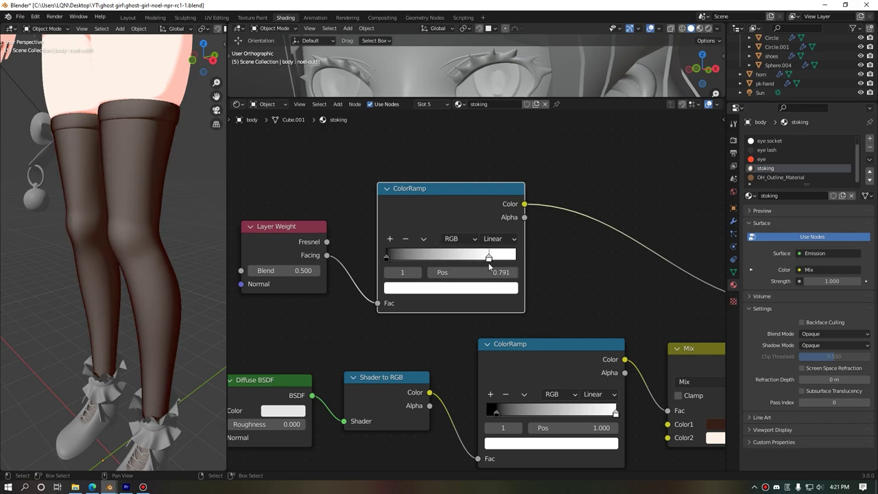
mouse_move(134, 299)
middle_down()
mouse_move(199, 300)
mouse_move(65, 295)
mouse_move(162, 311)
mouse_move(151, 291)
mouse_move(141, 327)
mouse_move(141, 298)
mouse_move(171, 276)
middle_up()
scroll(114, 263, up, 3)
scroll(114, 263, down, 5)
scroll(171, 280, down, 2)
scroll(473, 291, down, 2)
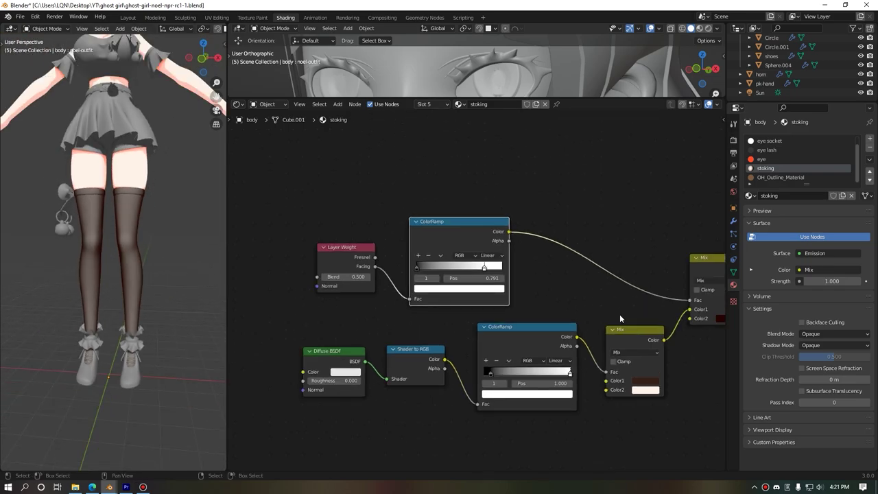
scroll(452, 278, down, 1)
- Rearrange the Layer Weight, new ColorRamp and the lower ColorRamp and Mix nodes
mouse_move(616, 310)
middle_down()
mouse_move(535, 277)
mouse_move(470, 304)
mouse_move(507, 282)
mouse_move(542, 288)
middle_up()
drag(523, 275, 309, 249)
drag(441, 260, 415, 271)
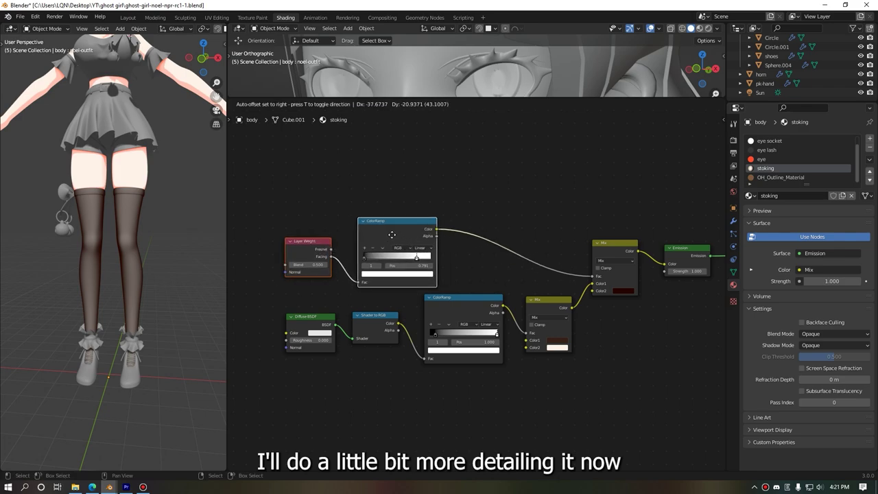
drag(570, 399, 449, 302)
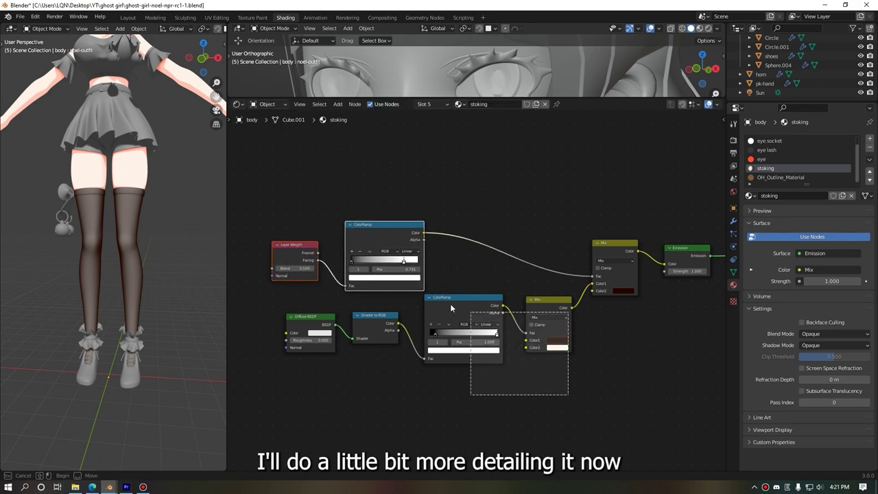
mouse_move(544, 311)
mouse_down()
mouse_move(538, 327)
mouse_move(543, 323)
mouse_up()
mouse_move(104, 244)
middle_down()
mouse_move(49, 247)
mouse_move(100, 250)
middle_up()
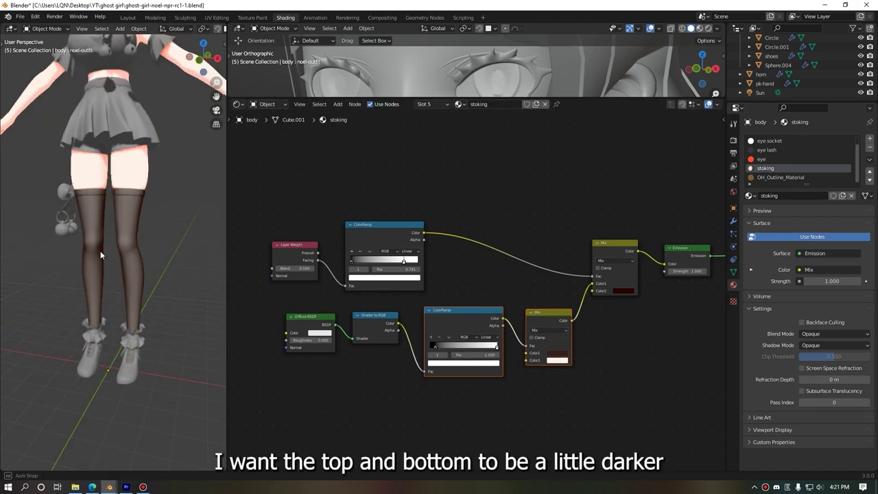
scroll(100, 210, up, 2)
scroll(171, 155, up, 2)
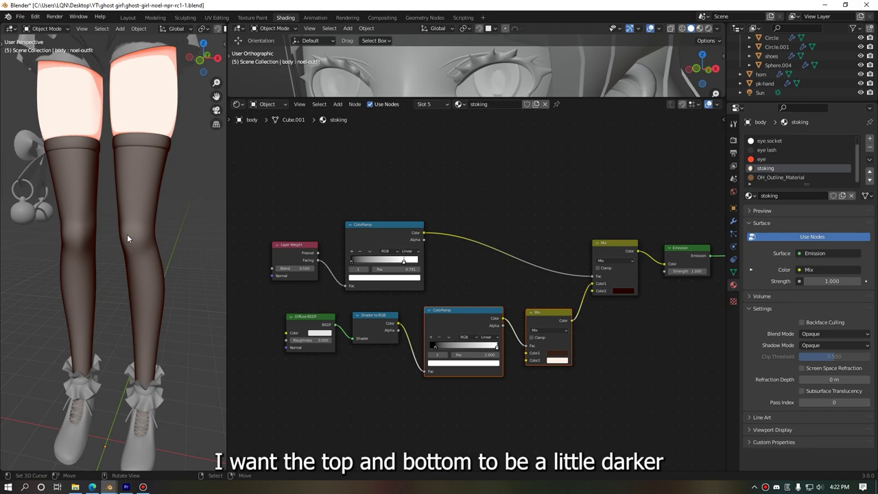
- Orbit around the legs to judge the tightened edge shading
middle_drag(127, 378, 177, 314)
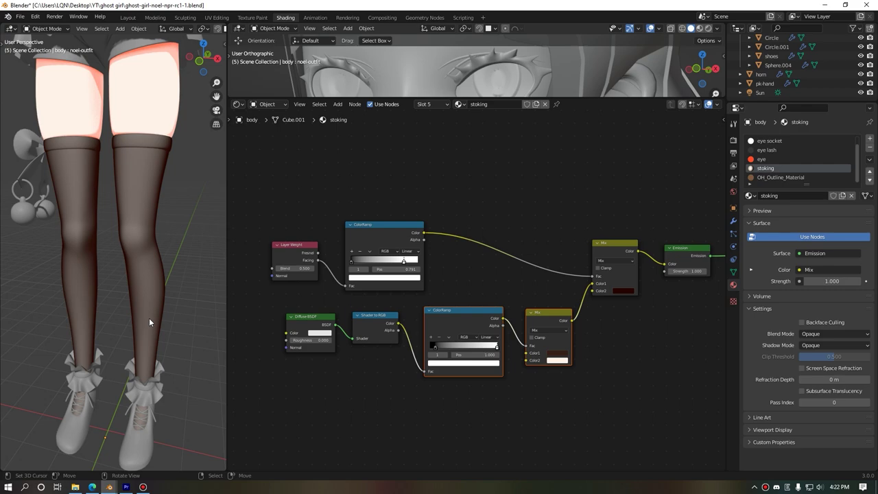
mouse_move(172, 326)
middle_down()
mouse_move(164, 323)
mouse_move(158, 200)
middle_up()
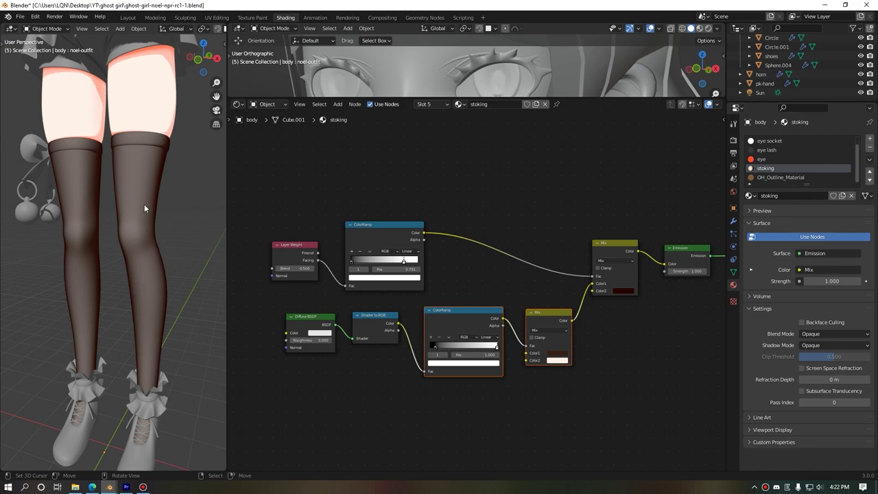
mouse_move(129, 206)
middle_down()
mouse_move(142, 209)
mouse_move(135, 204)
middle_up()
mouse_move(149, 301)
middle_down()
mouse_move(151, 327)
mouse_move(142, 159)
middle_up()
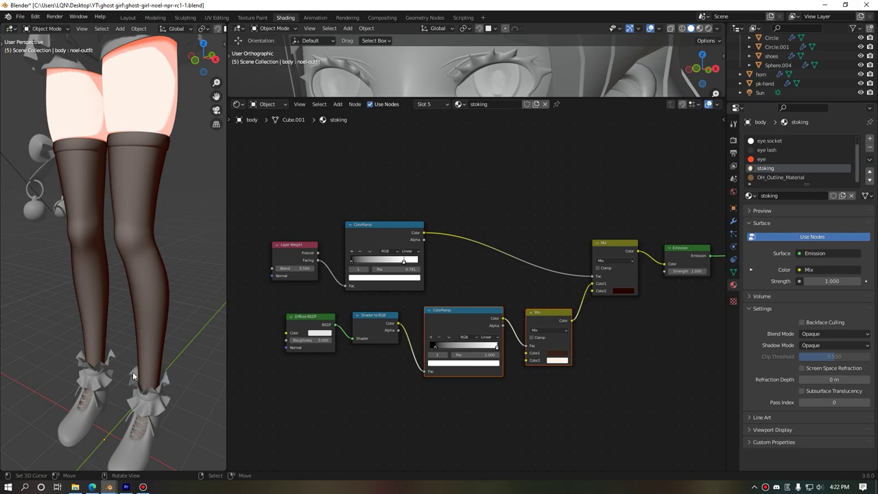
middle_drag(133, 376, 163, 363)
mouse_move(102, 298)
middle_down()
mouse_move(144, 302)
mouse_move(84, 299)
middle_up()
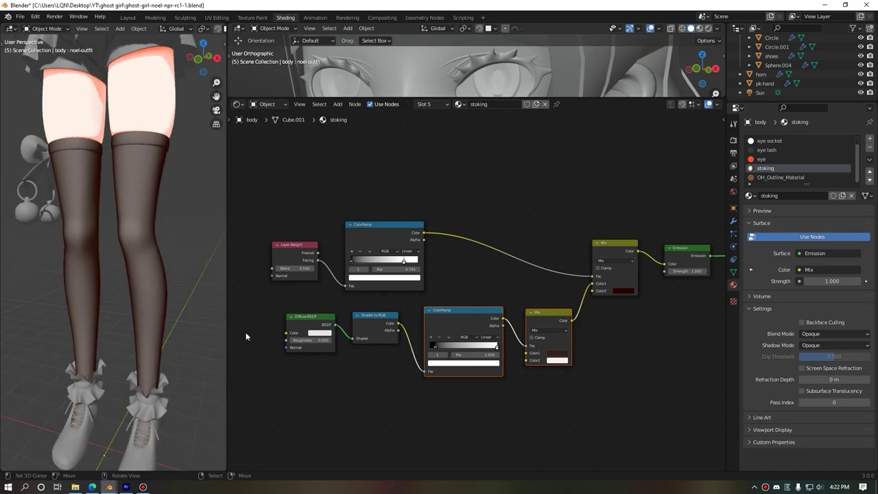
scroll(499, 278, down, 1)
mouse_move(501, 274)
middle_down()
mouse_move(423, 271)
mouse_move(478, 265)
mouse_move(480, 256)
middle_up()
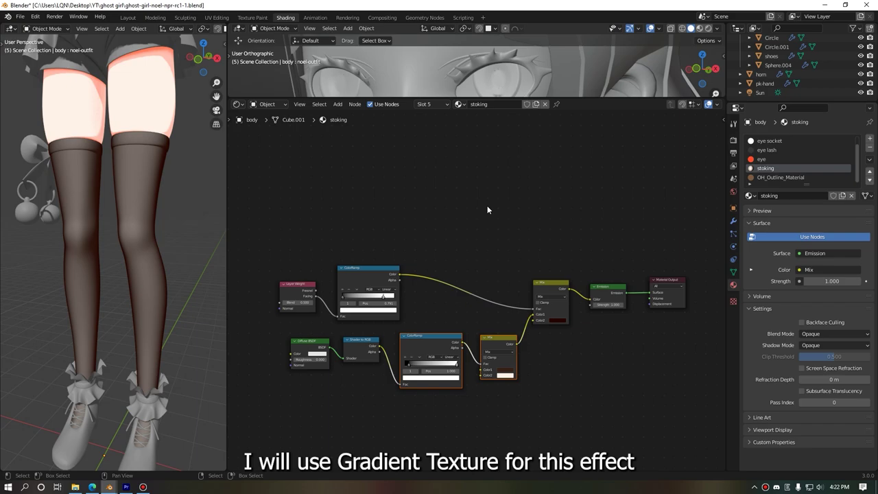
- Add a Gradient Texture node and wire its Color into the Emission Color as a preview
key(shift+a)
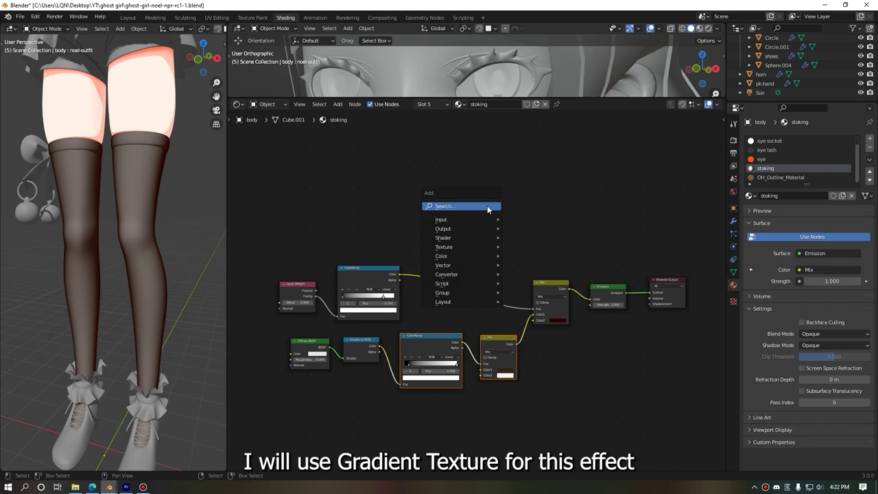
click(480, 205)
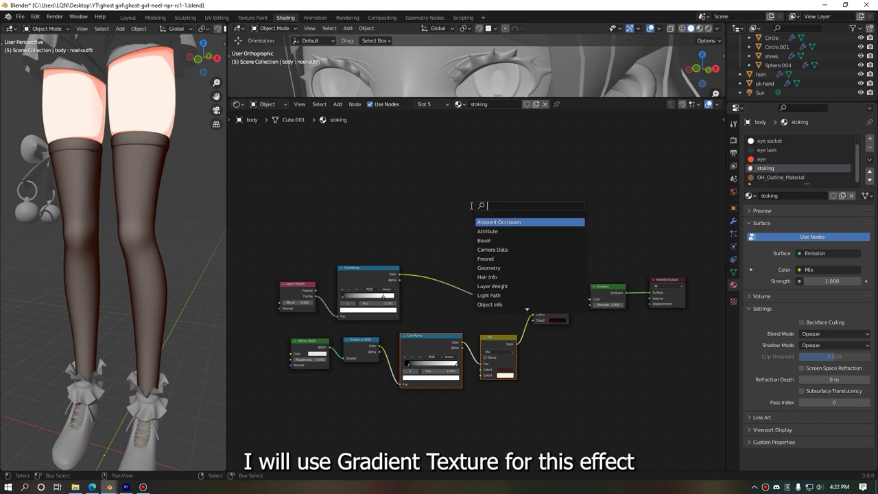
text(gra)
key(Return)
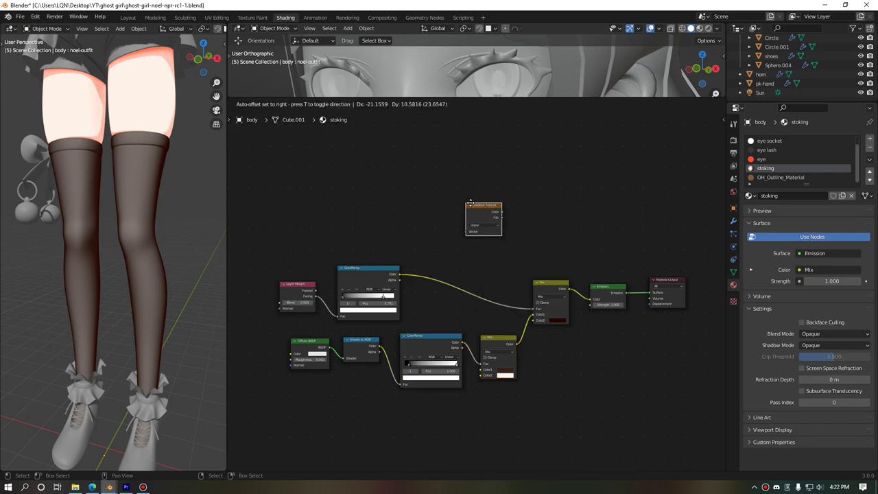
click(490, 239)
scroll(488, 230, up, 2)
drag(458, 196, 646, 306)
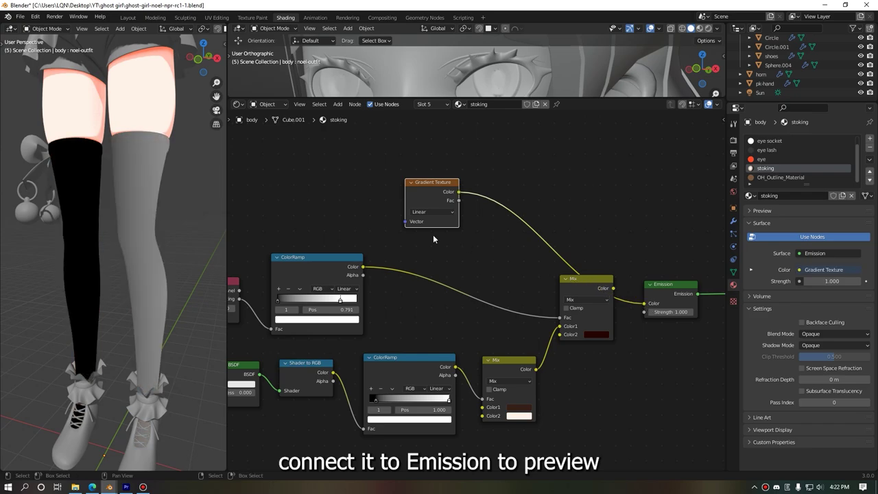
middle_drag(103, 240, 138, 238)
scroll(239, 227, down, 1)
mouse_move(343, 198)
middle_down()
mouse_move(474, 270)
mouse_move(421, 233)
mouse_move(473, 228)
middle_up()
drag(474, 229, 482, 195)
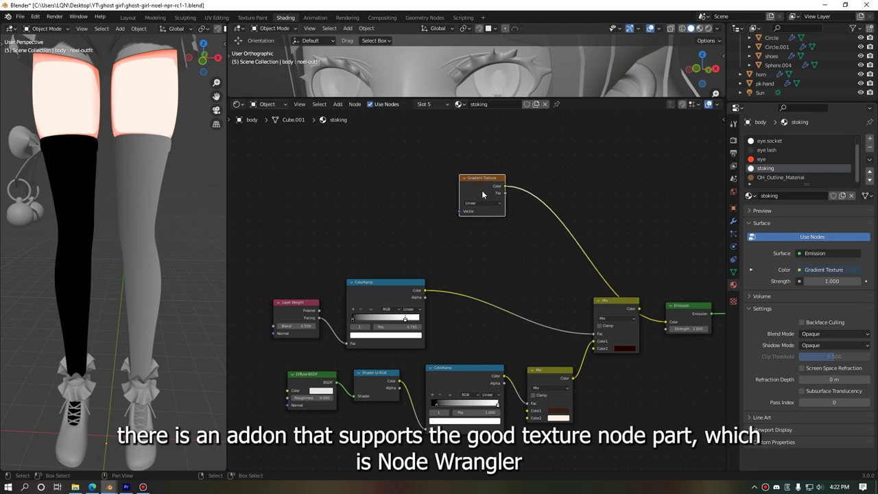
click(35, 16)
click(64, 147)
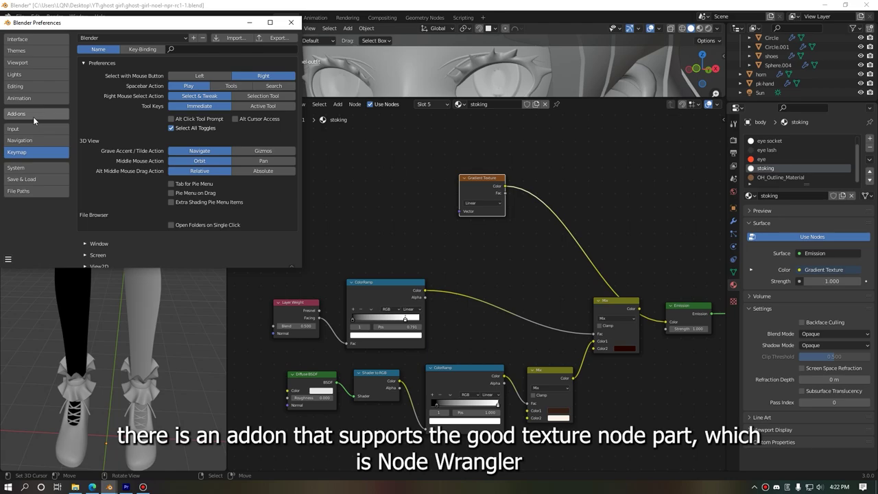
click(33, 116)
click(260, 50)
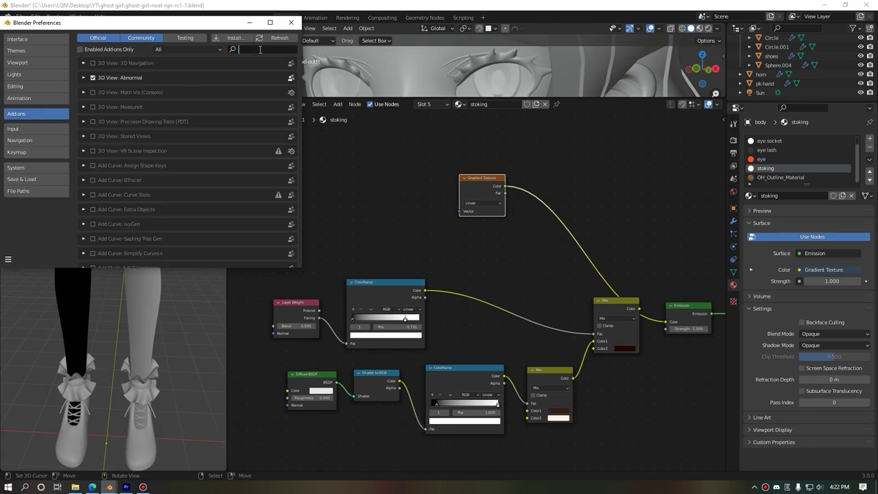
text(ww)
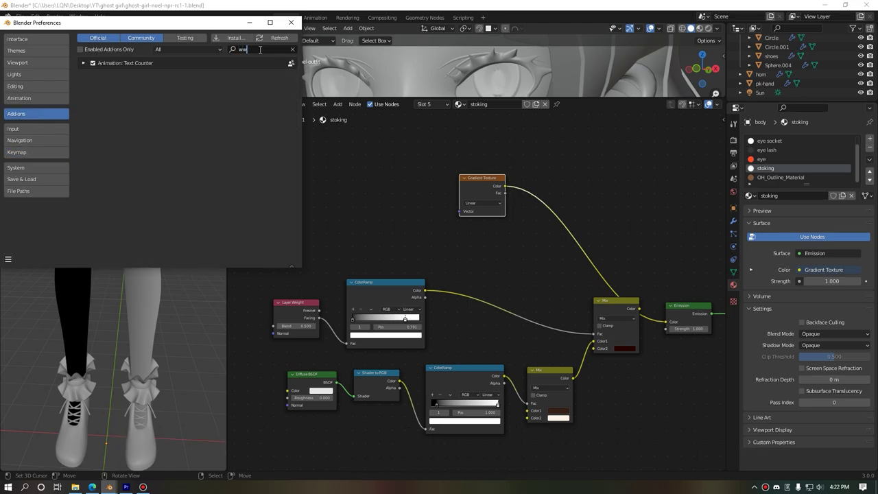
key(BackSpace)
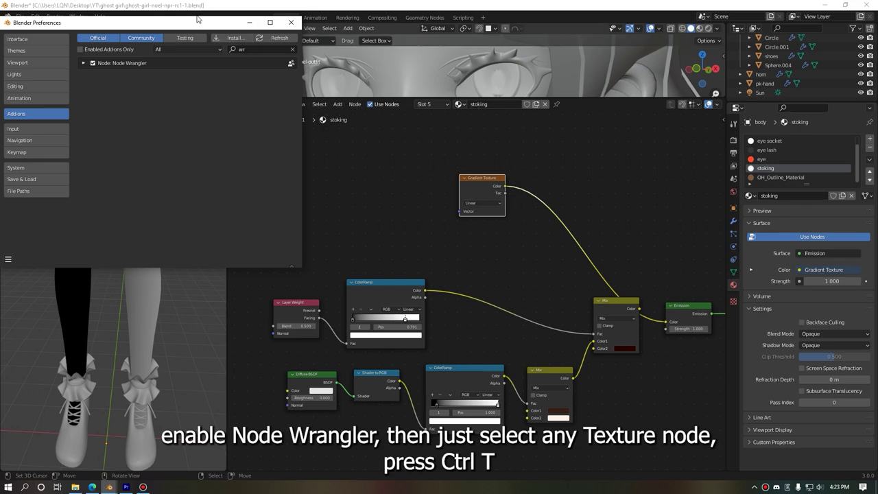
drag(172, 25, 229, 60)
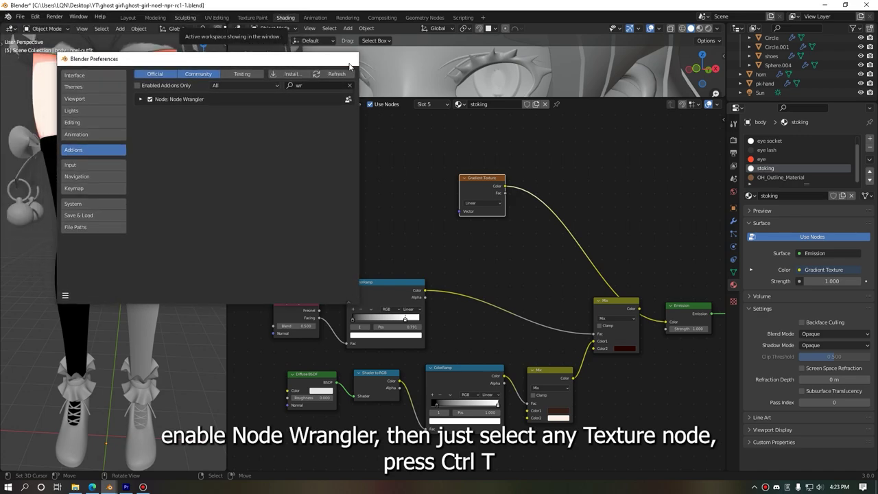
click(347, 59)
drag(482, 195, 503, 199)
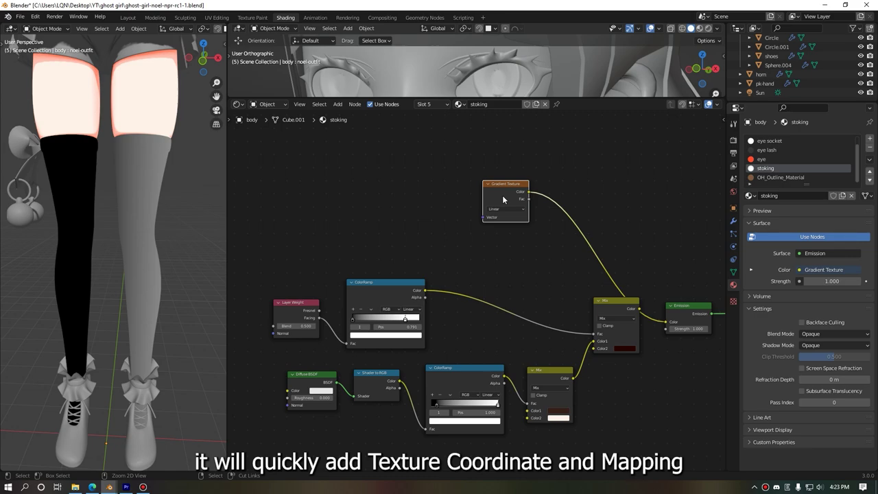
- Add Texture Coordinate and Mapping nodes with Ctrl+T and connect UV to Mapping's Vector input
key(ctrl+t)
mouse_move(303, 137)
mouse_down()
mouse_move(431, 191)
mouse_move(406, 165)
mouse_up()
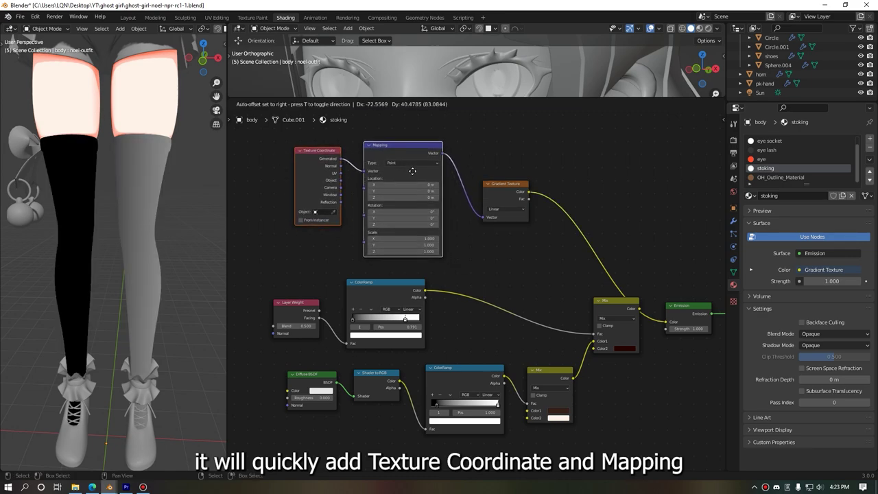
drag(507, 196, 543, 195)
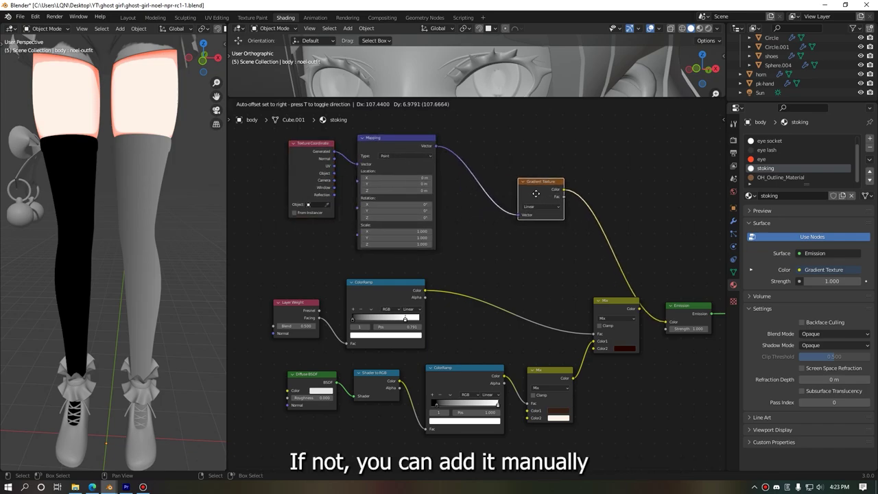
key(shift+a)
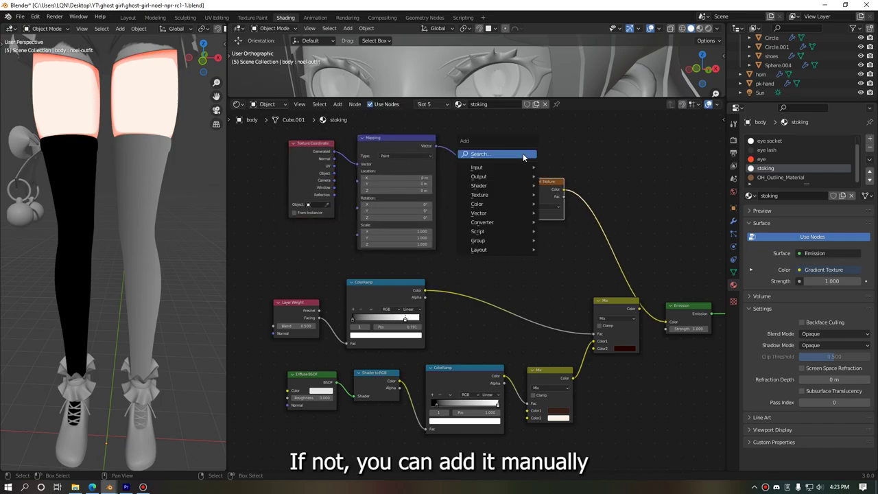
click(524, 157)
text(coo)
click(548, 170)
key(Escape)
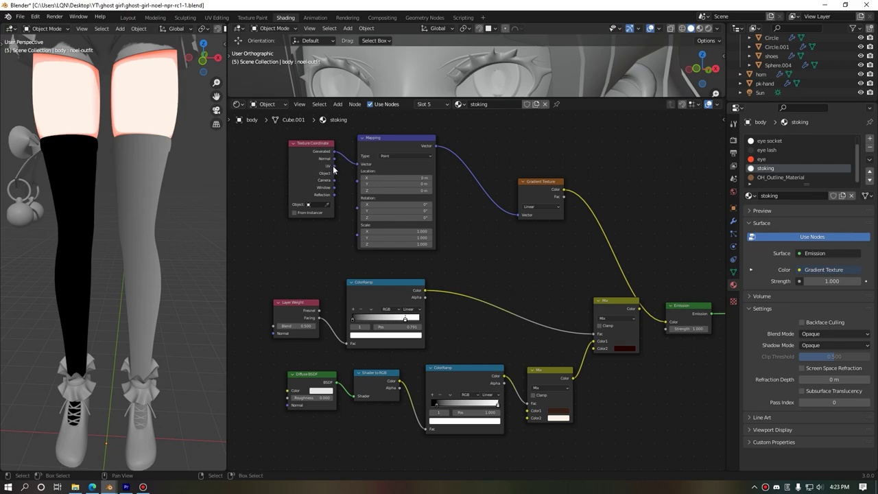
mouse_move(333, 168)
mouse_down()
mouse_move(363, 166)
mouse_move(353, 165)
mouse_up()
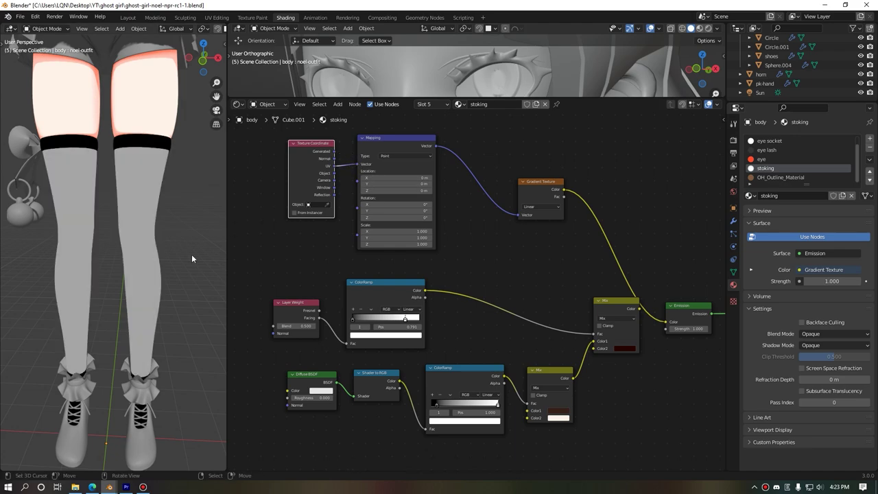
middle_drag(192, 254, 171, 266)
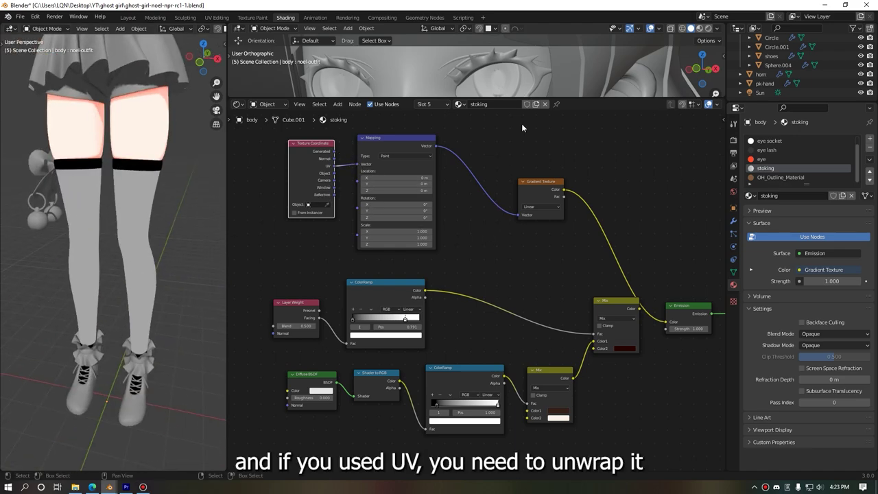
drag(582, 99, 521, 373)
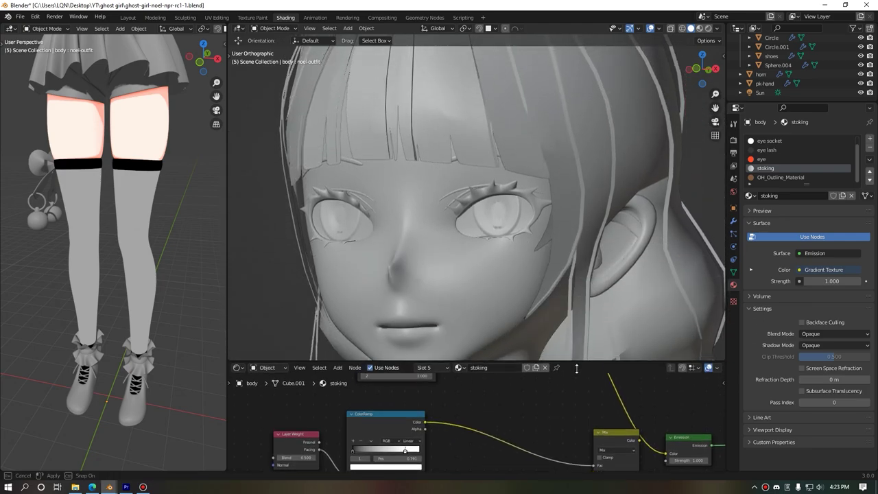
- Zoom in on the legs, select the body mesh and enter Edit Mode
scroll(486, 286, down, 4)
shift+middle_drag(494, 295, 542, 164)
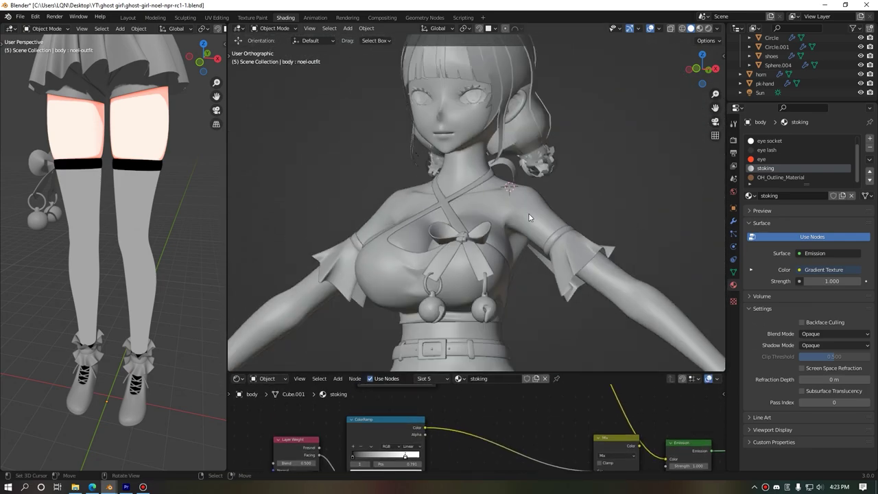
scroll(534, 167, down, 1)
shift+scroll(531, 170, down, 5)
shift+scroll(521, 206, down, 3)
shift+scroll(511, 206, down, 3)
shift+scroll(508, 196, down, 2)
middle_drag(512, 198, 510, 200)
click(511, 205)
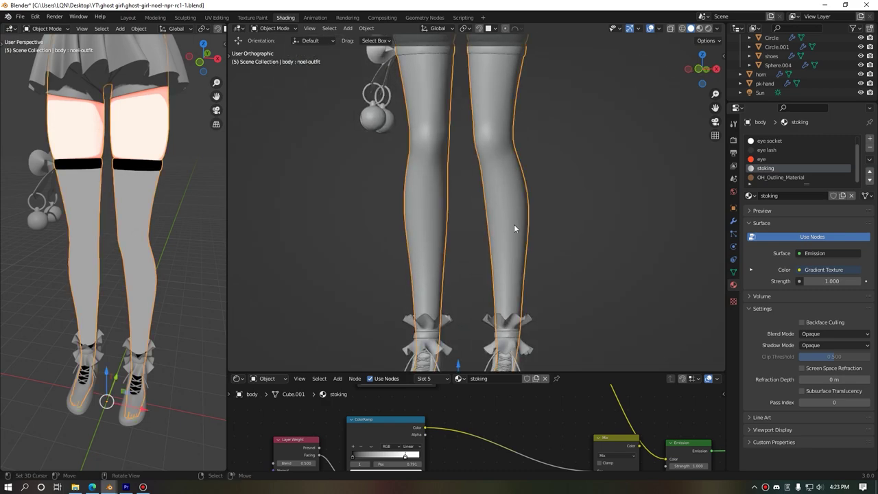
key(Tab)
- Select all faces using the stoking material and orbit to view the knees at an angle
scroll(521, 223, down, 3)
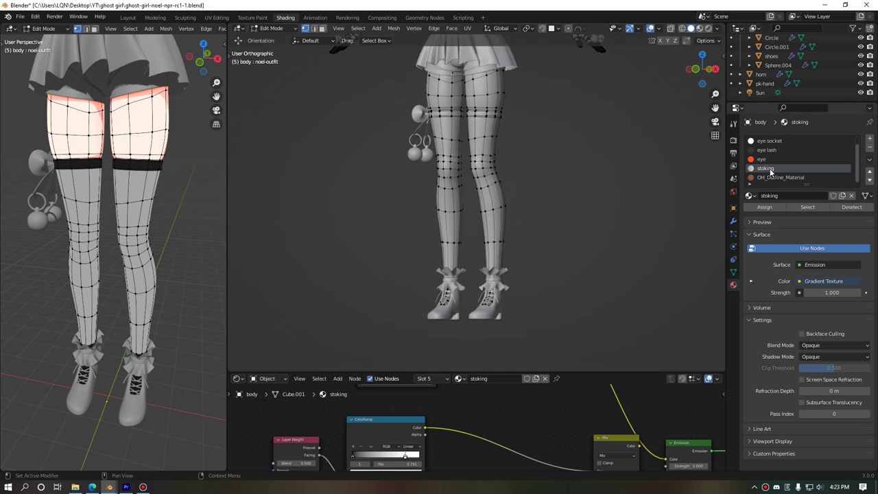
click(807, 207)
mouse_move(520, 241)
middle_down()
mouse_move(506, 249)
mouse_move(490, 220)
mouse_move(522, 261)
middle_up()
scroll(494, 212, up, 4)
scroll(498, 207, up, 1)
scroll(498, 207, up, 3)
scroll(507, 225, up, 3)
mouse_move(508, 226)
middle_down()
mouse_move(515, 288)
mouse_move(528, 206)
mouse_move(420, 157)
middle_up()
scroll(531, 198, down, 1)
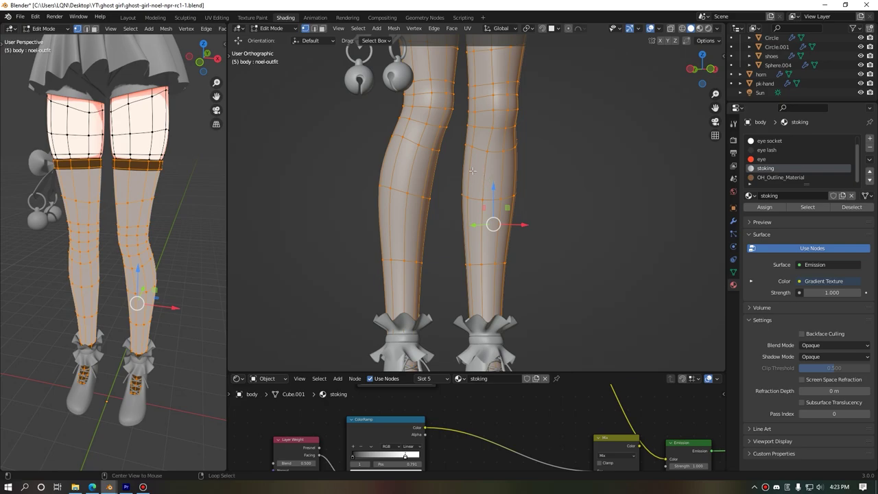
- Select a vertical edge loop down the stocking leg and bring up the Edge menu
alt+click(472, 170)
middle_drag(480, 175, 521, 189)
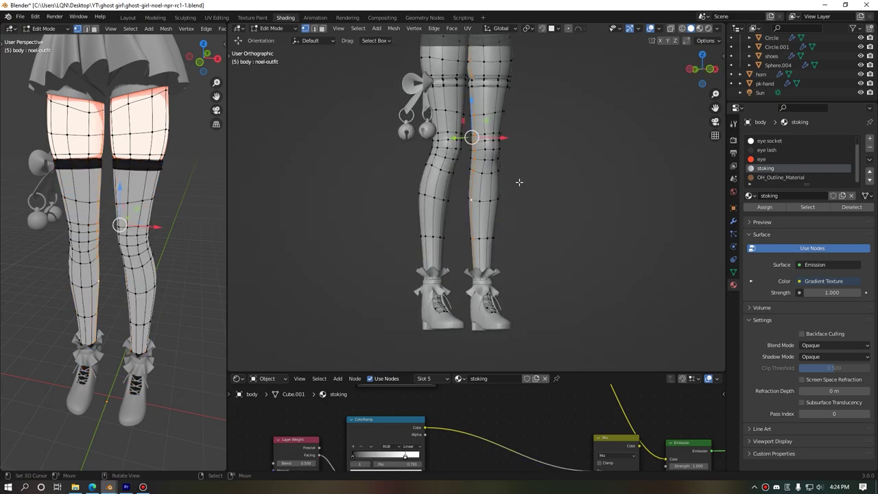
key(ctrl+r)
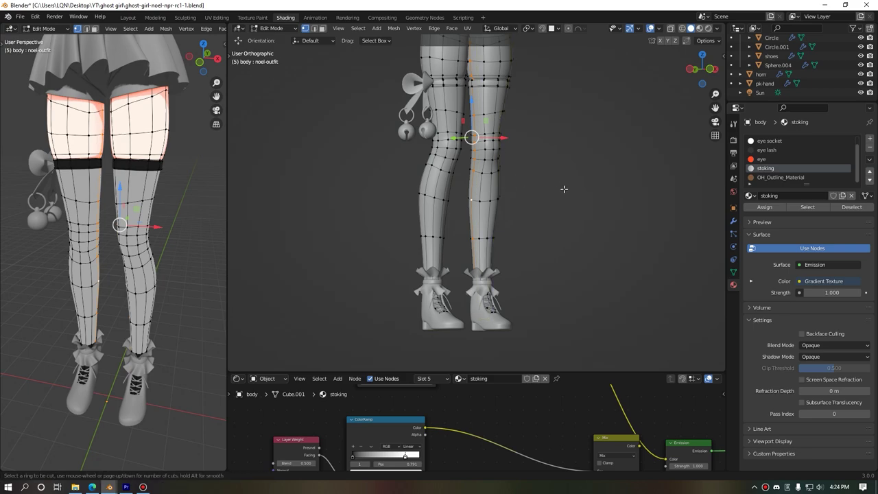
key(Escape)
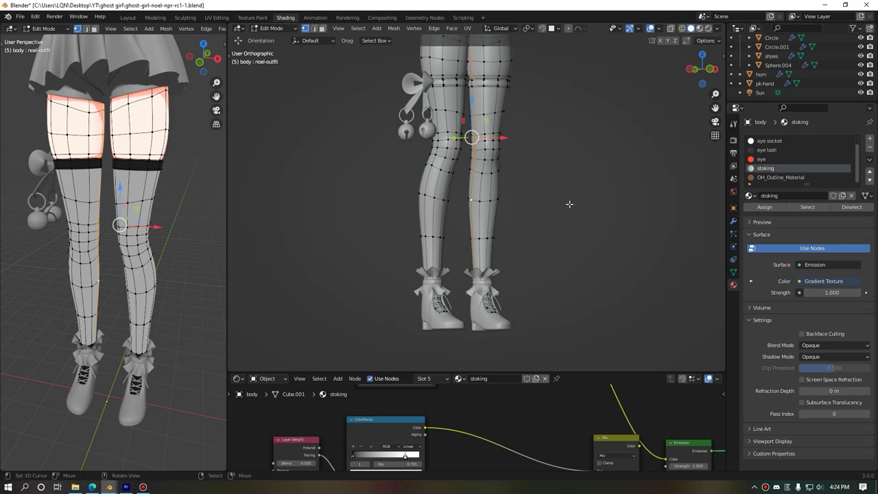
key(ctrl+e)
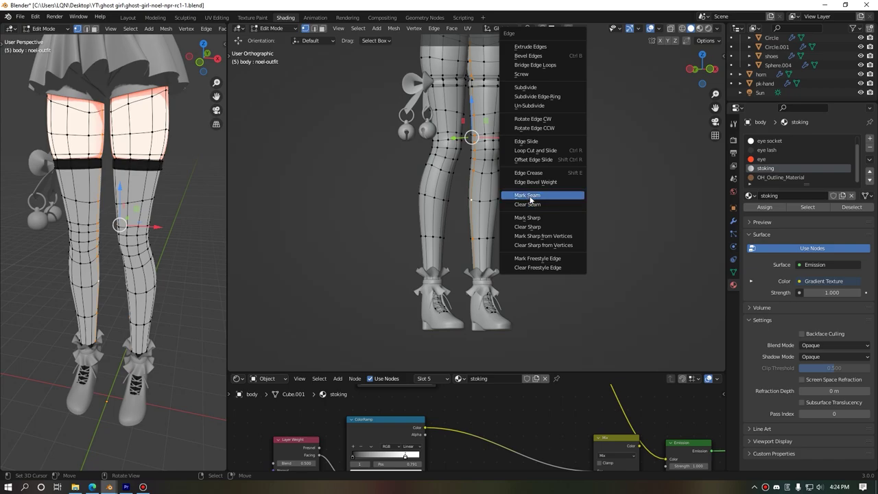
- Mark the selected inner-leg edge loop as a seam
click(530, 196)
shift+middle_drag(523, 143, 540, 266)
scroll(549, 226, up, 2)
scroll(553, 212, up, 2)
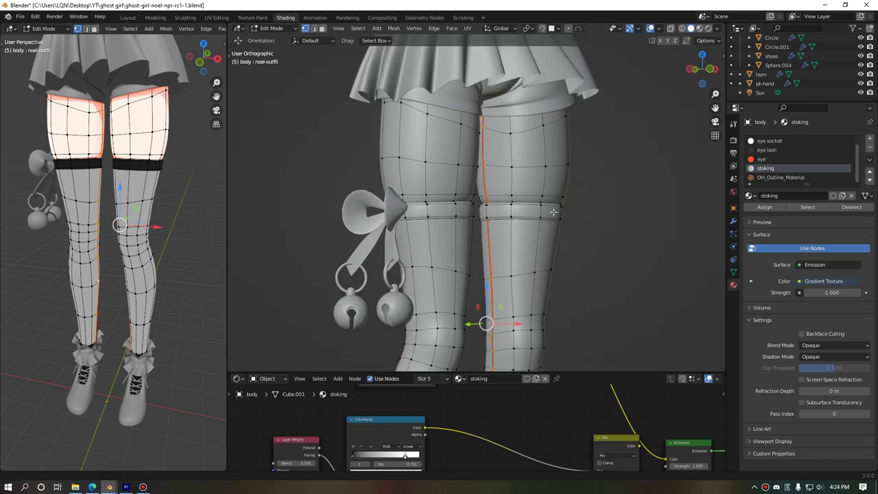
middle_drag(553, 212, 539, 206)
- Hide the thigh band to expose the edges beneath it
key(alt+a)
key(l)
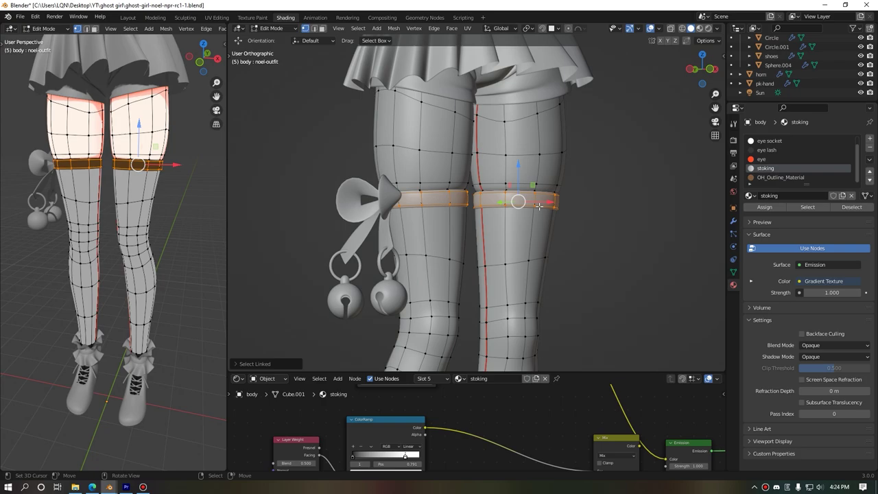
key(h)
middle_drag(539, 206, 501, 212)
- Mark the horizontal edge loop at the top of the leg as a seam
alt+click(502, 212)
key(ctrl+e)
click(579, 233)
scroll(578, 233, down, 5)
scroll(583, 230, up, 3)
scroll(586, 227, up, 3)
scroll(587, 225, up, 3)
- In see-through view, mark the ankle edge loop as a seam
key(shift+z)
alt+click(615, 221)
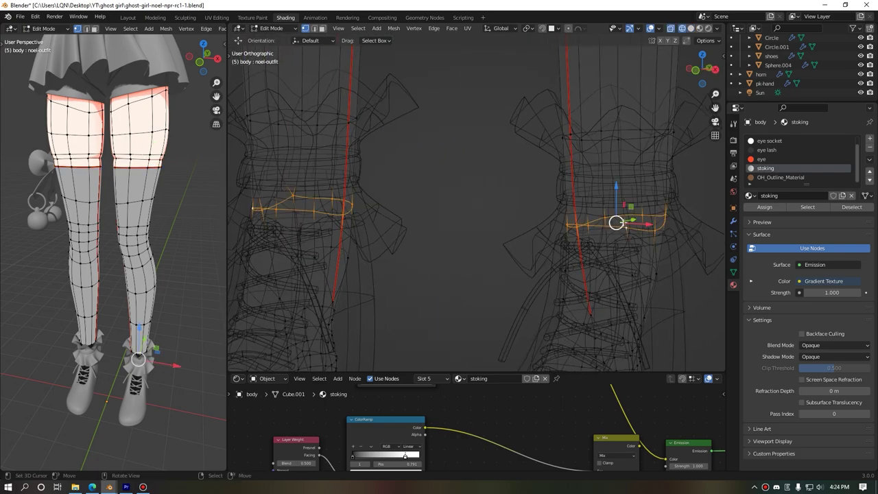
key(ctrl+e)
click(616, 221)
scroll(576, 219, down, 3)
scroll(542, 219, down, 2)
key(alt+a)
scroll(521, 205, down, 2)
scroll(518, 254, up, 2)
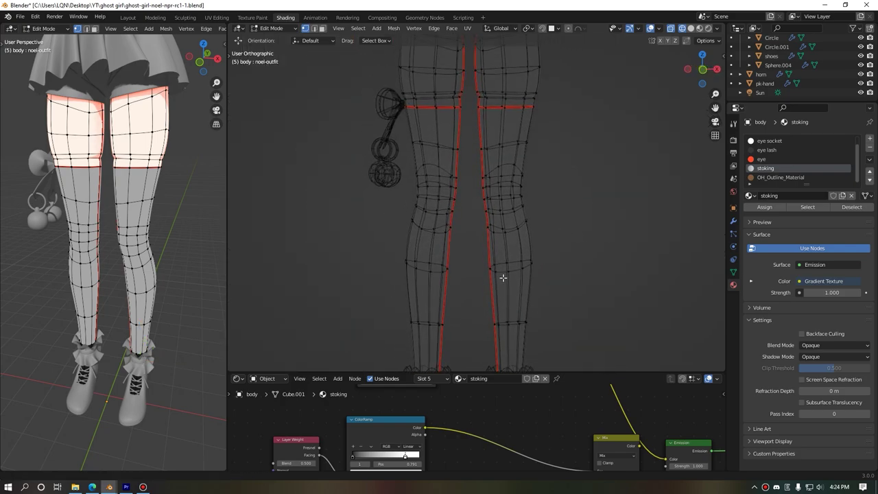
- Circle-select the excess inner-thigh faces
mouse_move(537, 237)
middle_down()
mouse_move(558, 233)
mouse_move(553, 217)
mouse_move(501, 169)
middle_up()
shift+scroll(508, 165, up, 3)
scroll(511, 161, up, 1)
scroll(511, 158, up, 2)
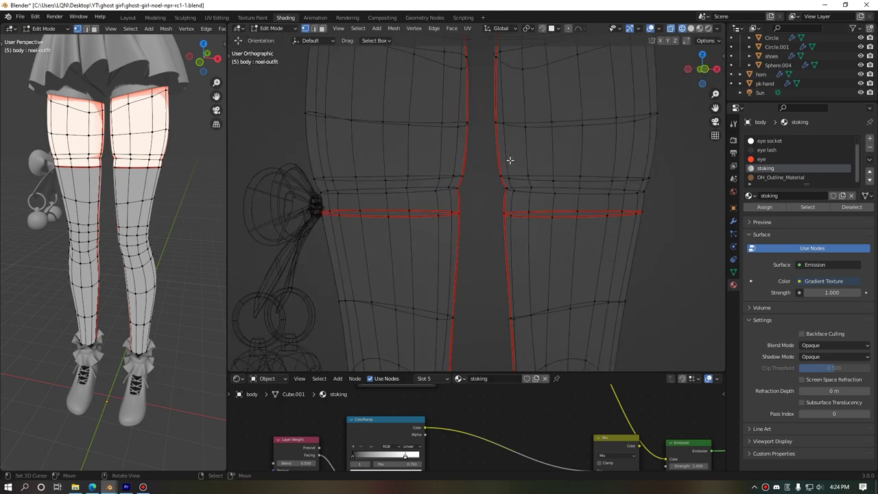
scroll(504, 137, down, 1)
key(c)
mouse_move(483, 88)
mouse_down()
mouse_move(470, 82)
mouse_move(464, 157)
mouse_move(490, 117)
mouse_move(489, 162)
mouse_up()
- Finish the inner-thigh selection and frame the legs and shoes in see-through view
right_click(488, 163)
key(alt+z)
scroll(489, 162, up, 3)
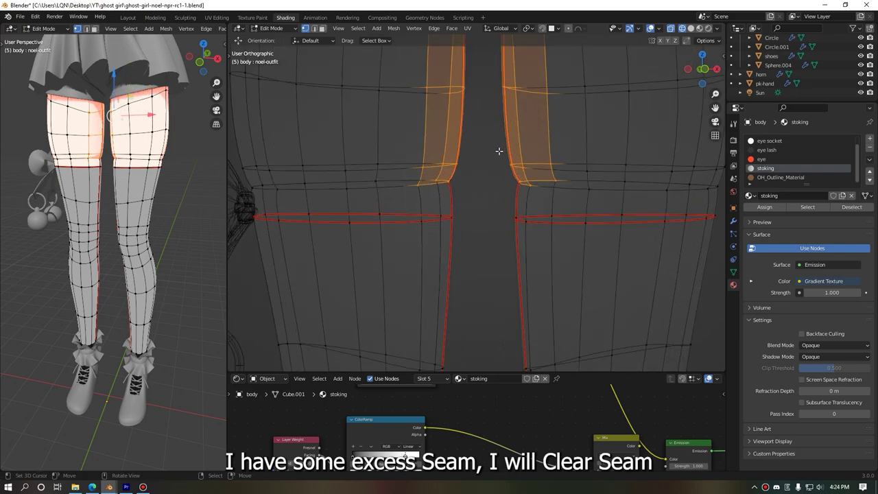
scroll(541, 247, up, 2)
scroll(527, 228, up, 1)
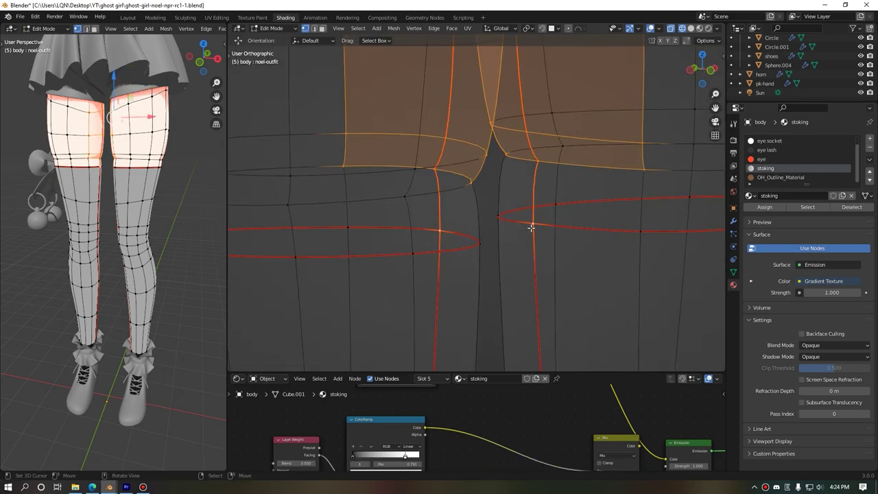
key(alt+z)
scroll(529, 229, down, 5)
mouse_move(545, 237)
shift+middle_down()
mouse_move(506, 109)
mouse_move(505, 206)
shift+middle_up()
scroll(506, 206, up, 5)
scroll(503, 226, up, 2)
scroll(466, 270, up, 2)
- Clear the stray seam from the shoe edges
click(338, 248)
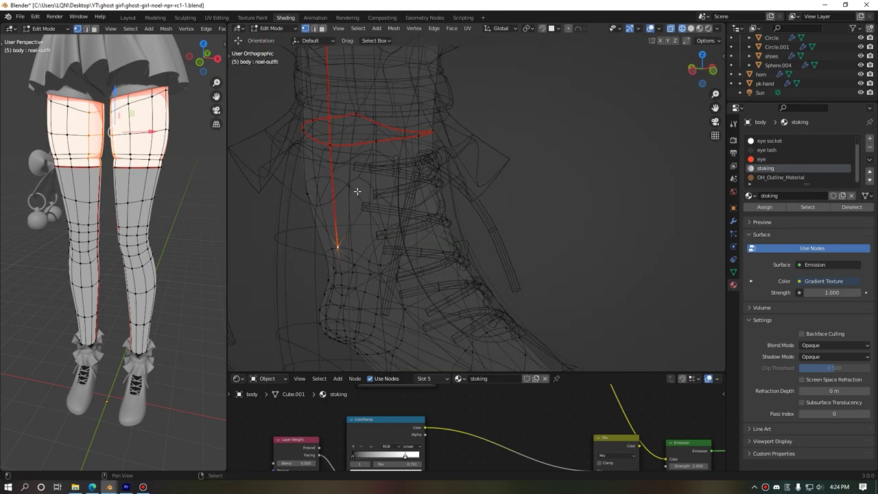
ctrl+click(334, 143)
scroll(517, 198, down, 4)
middle_drag(517, 198, 523, 194)
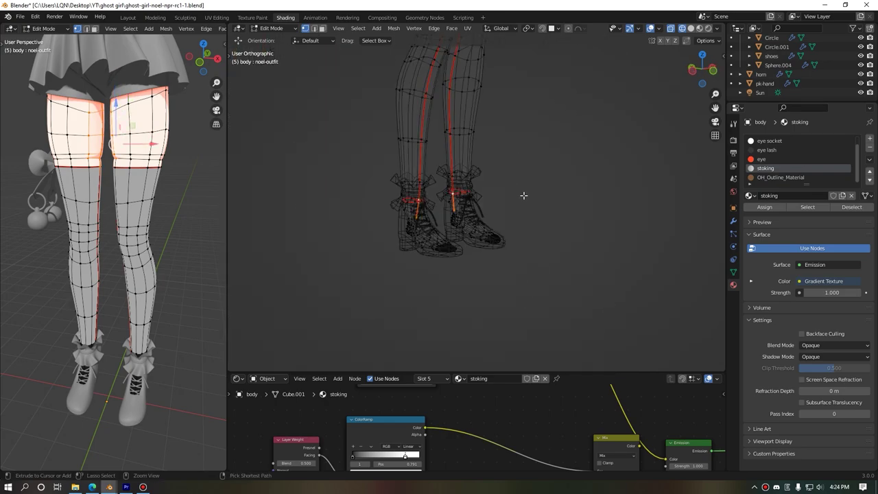
key(ctrl+e)
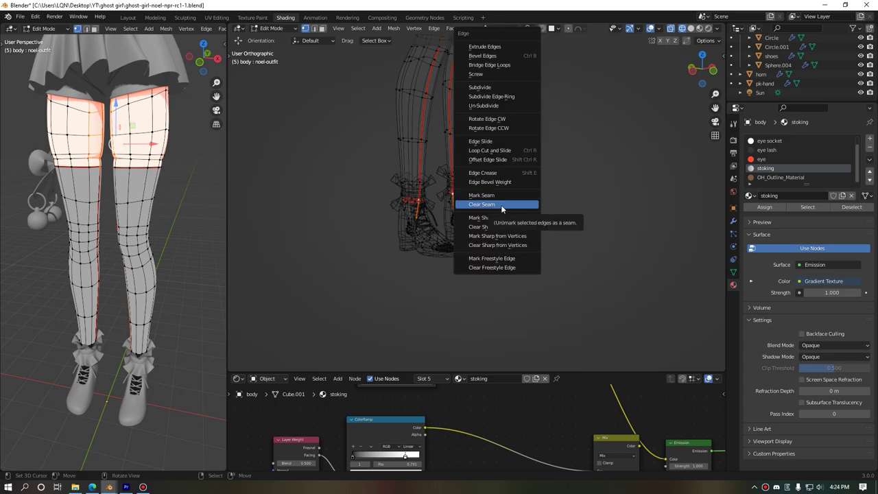
click(501, 205)
scroll(503, 204, down, 3)
- Turn off X-ray and select every face using the stocking material
middle_drag(507, 199, 521, 243)
scroll(522, 242, up, 3)
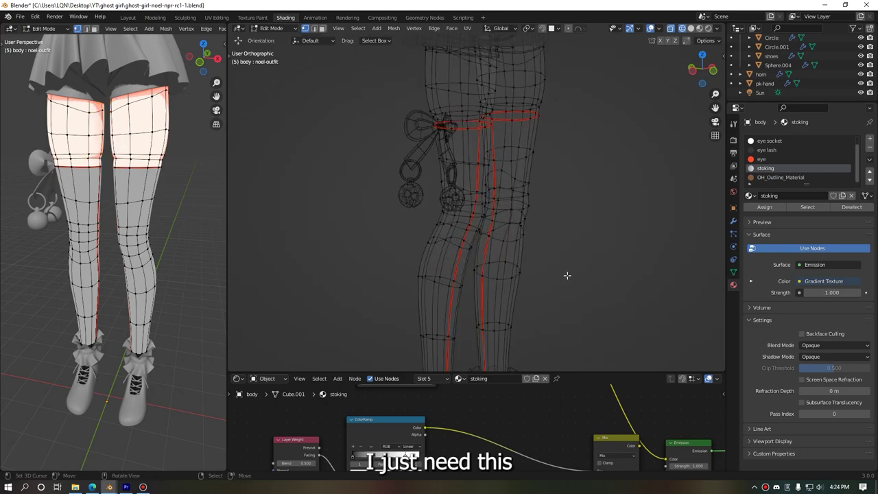
middle_drag(569, 274, 480, 238)
key(shift+z)
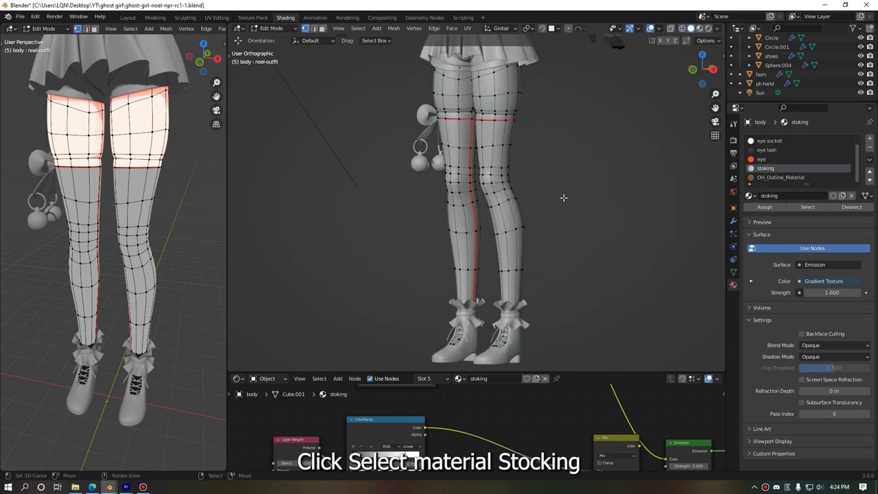
click(808, 208)
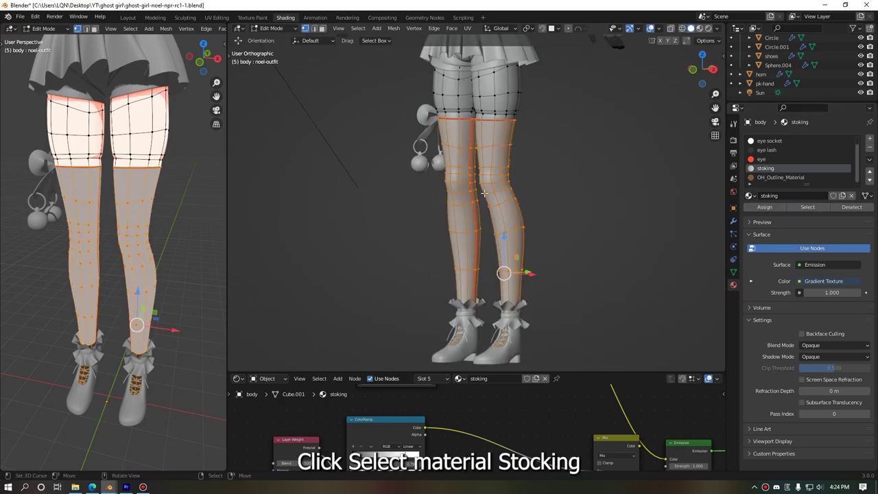
- Unwrap the selected stocking faces and view their islands in the UV Editing workspace
key(u)
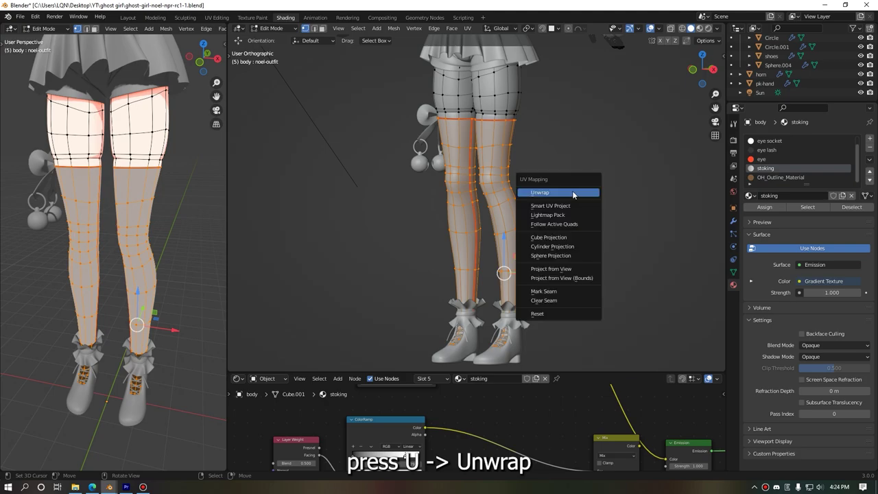
click(572, 195)
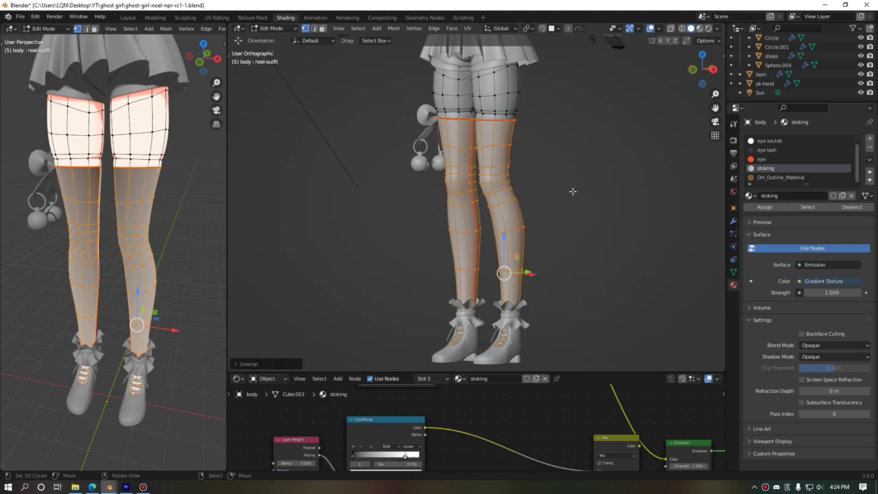
click(216, 18)
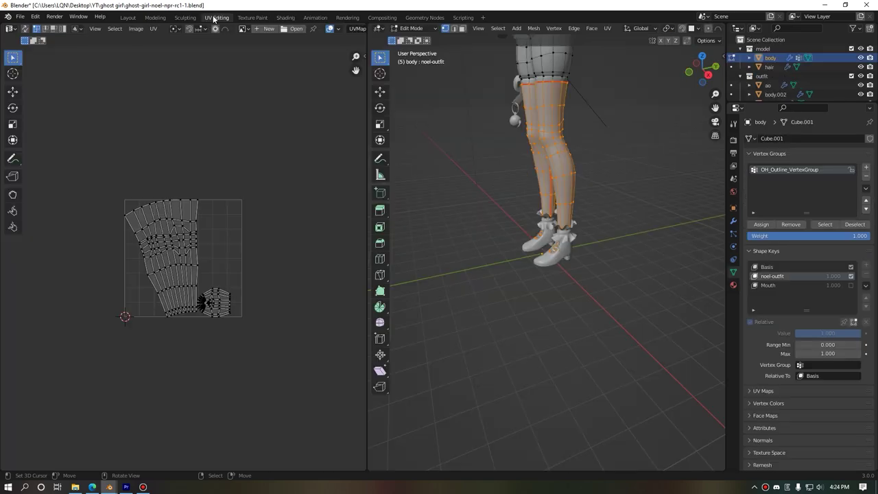
scroll(173, 255, up, 4)
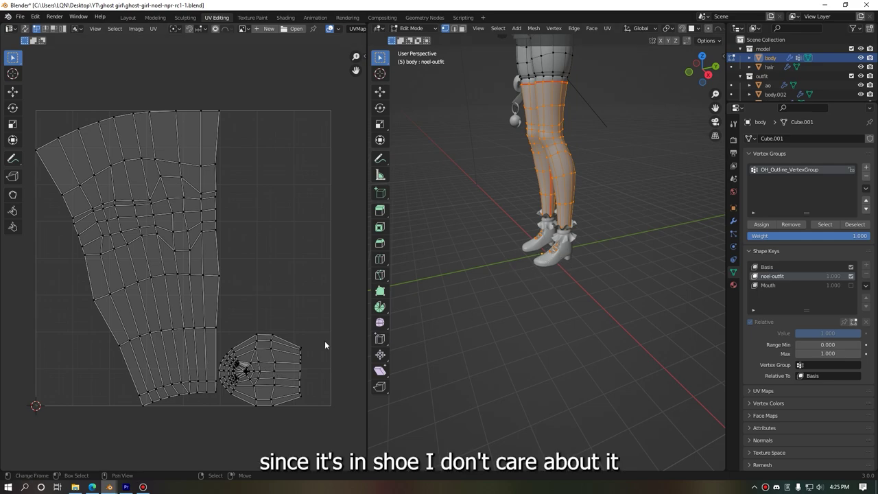
- Flatten the leg island's top edge row with Align Y
alt+click(187, 111)
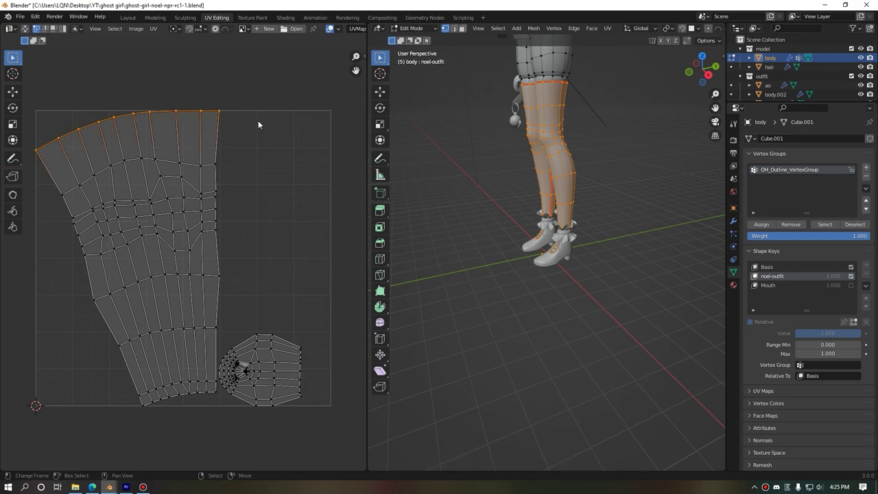
key(w)
right_click(296, 118)
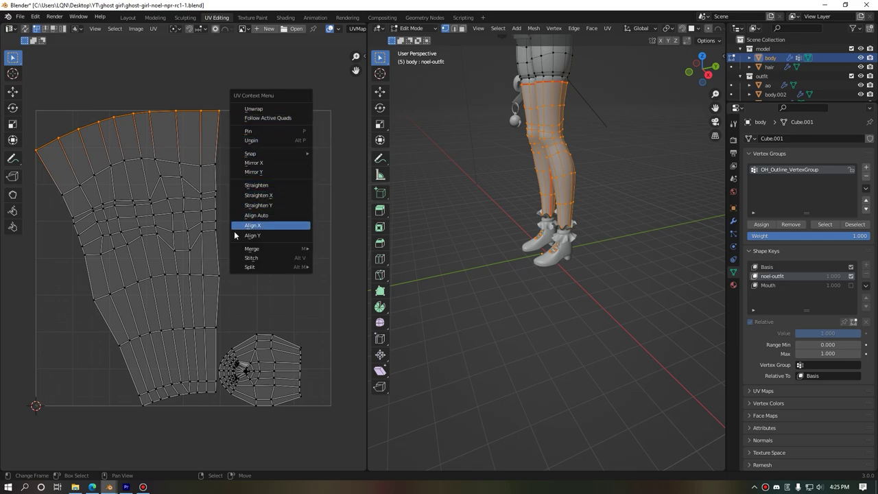
click(274, 235)
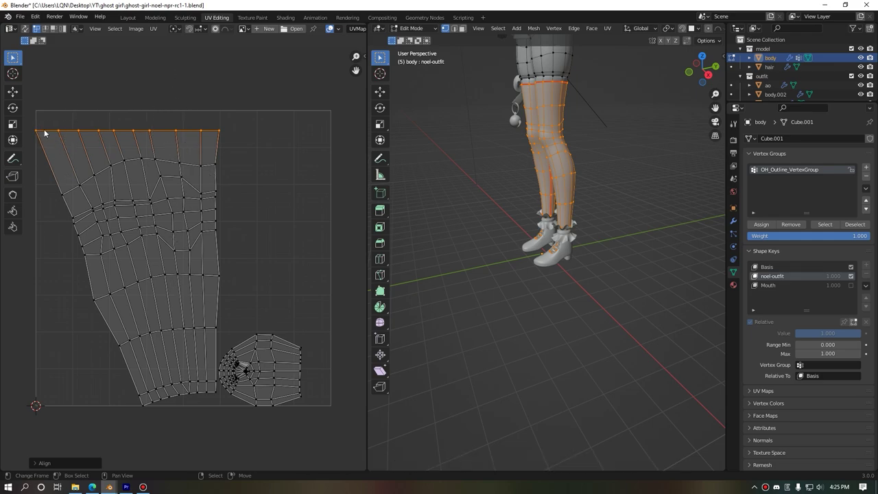
- Flatten the second horizontal UV row with Align Y
alt+click(191, 163)
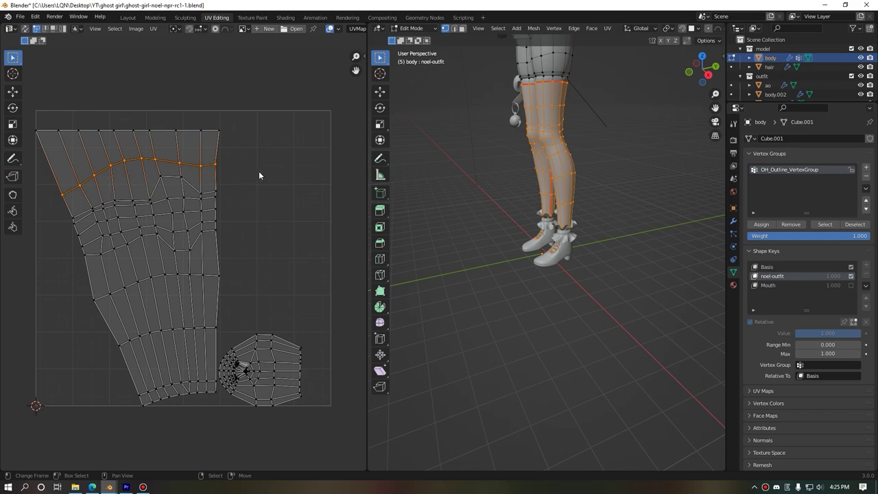
right_click(296, 152)
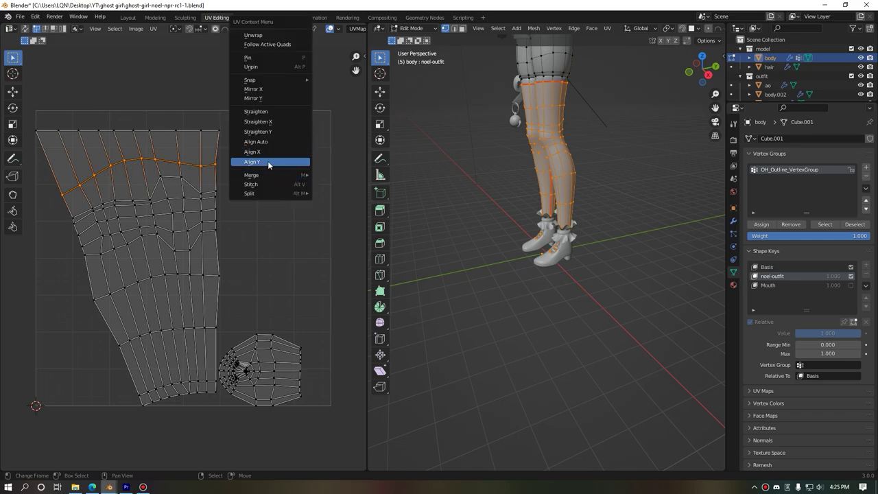
click(268, 161)
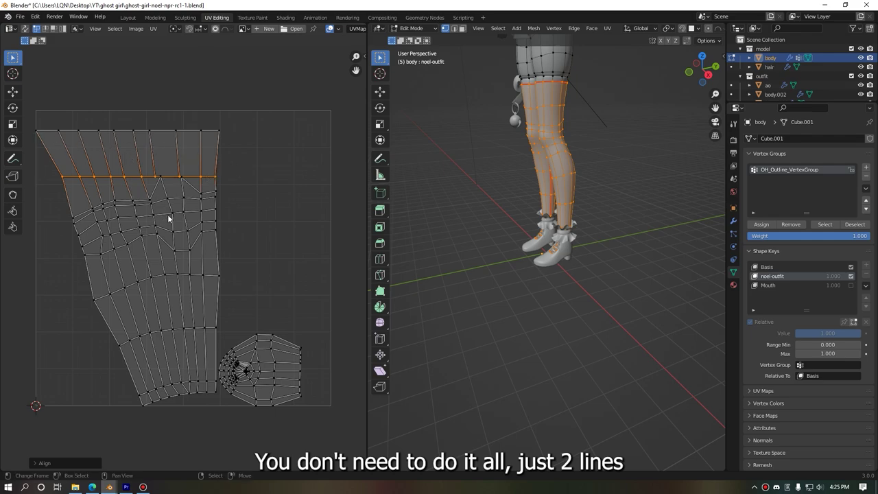
alt+click(218, 152)
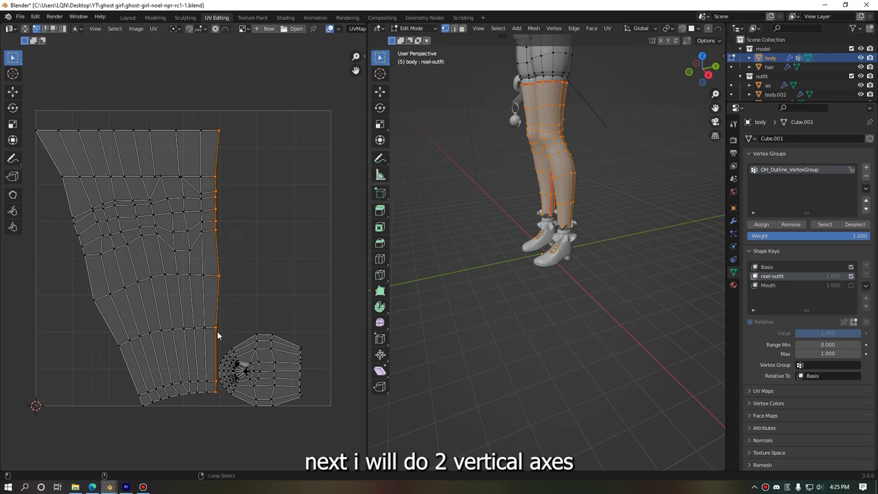
- Use Align X to straighten the right border loop and the next vertical loop inward
key(w)
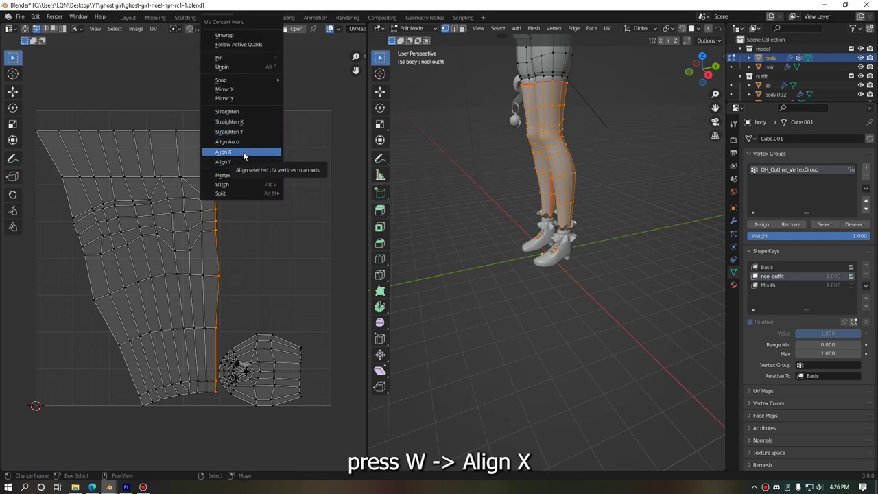
click(243, 152)
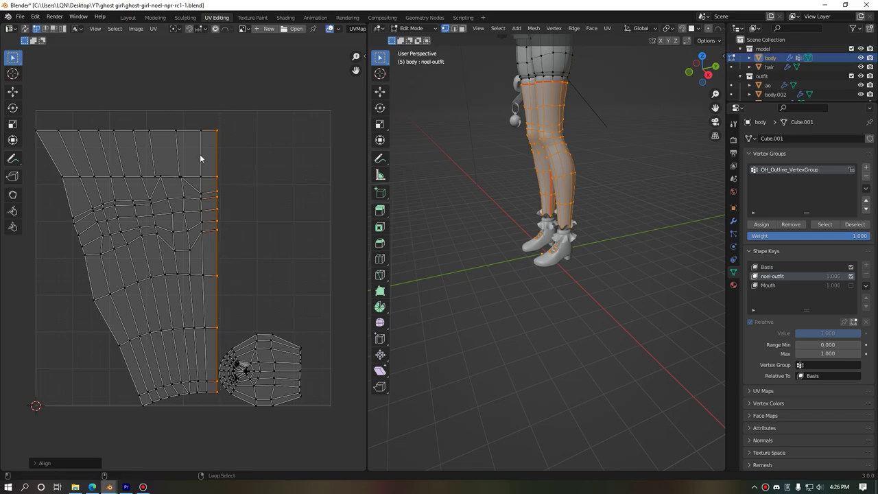
alt+click(199, 154)
right_click(282, 151)
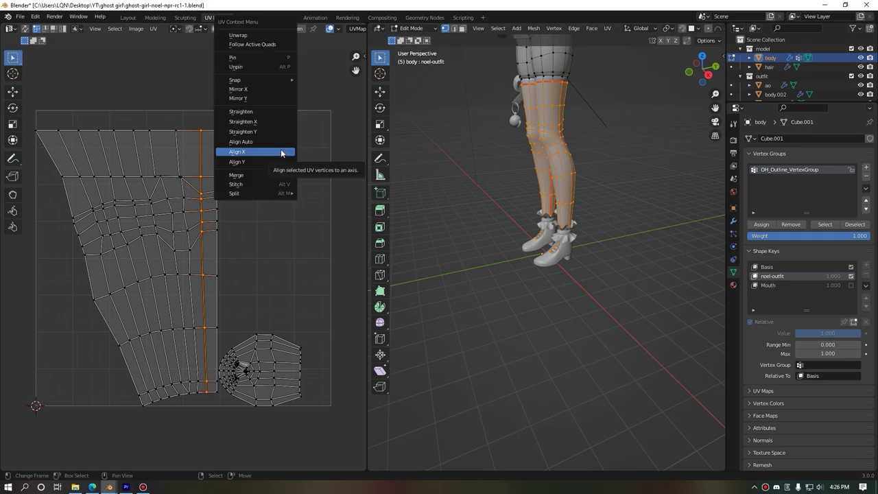
click(281, 152)
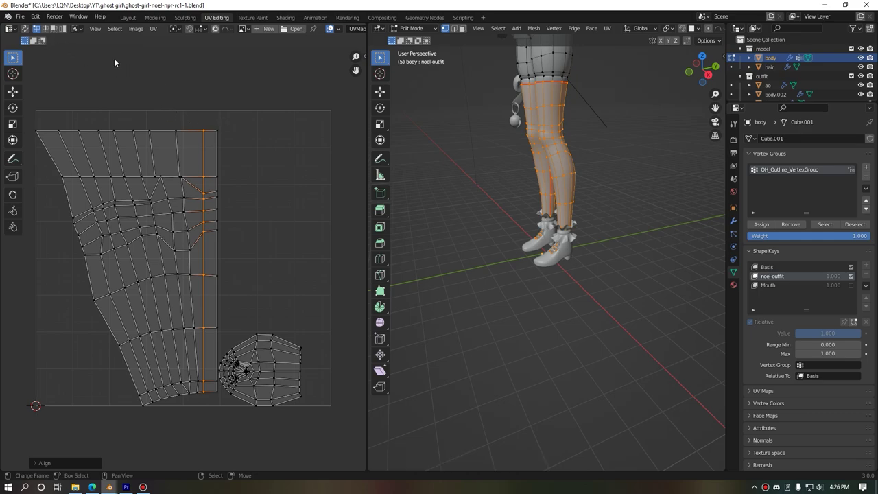
- Reshape the leg island into a rectangular grid with Follow Active Quads from the top-right face
click(53, 31)
click(212, 156)
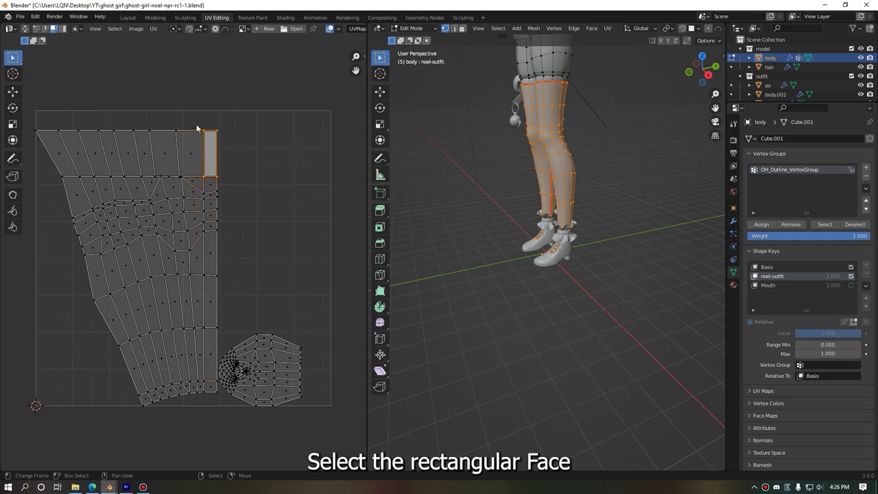
key(w)
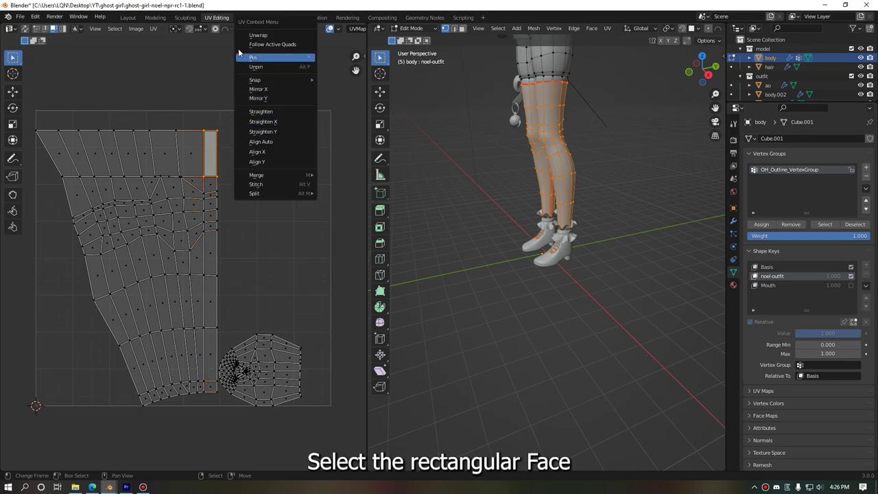
click(299, 45)
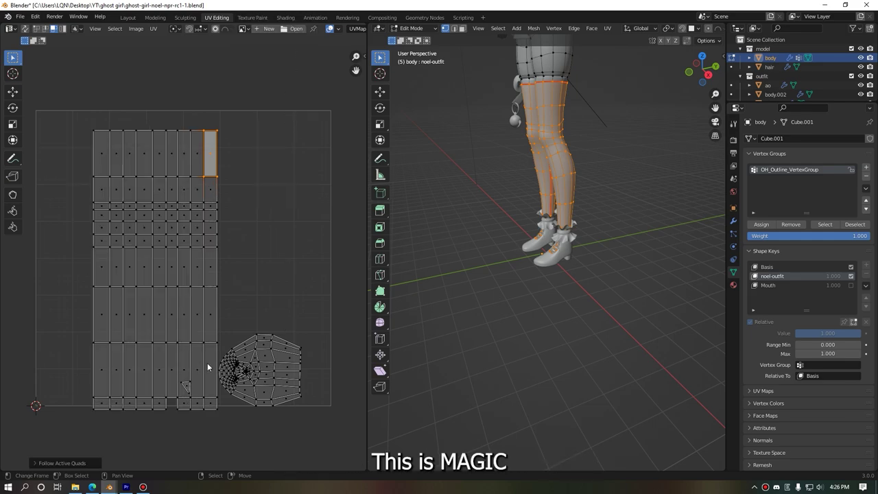
middle_drag(256, 329, 265, 210)
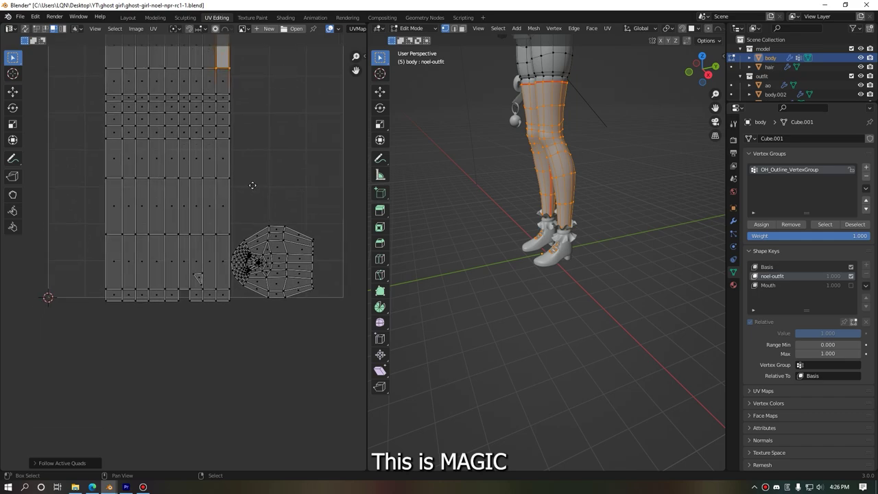
middle_drag(249, 297, 235, 343)
- Move the stray UV triangle to the strip's bottom edge and save ghost-girl-noel-npr-rc1-1.blend
click(200, 328)
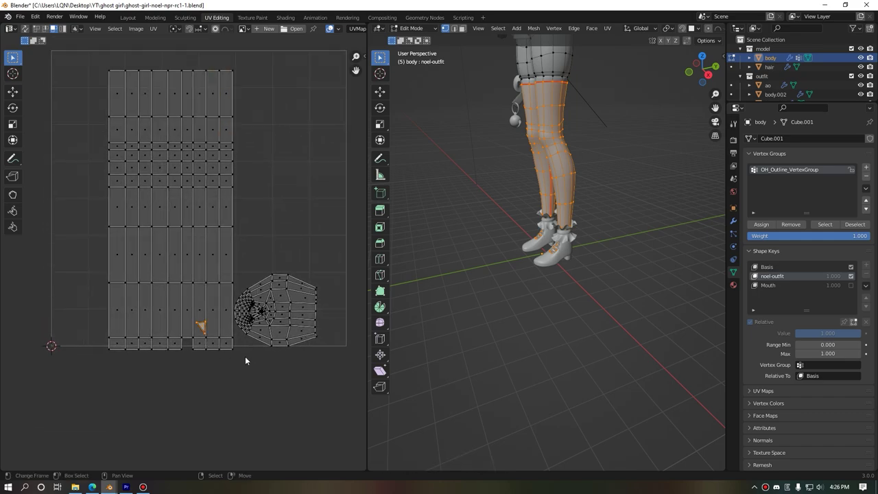
key(g)
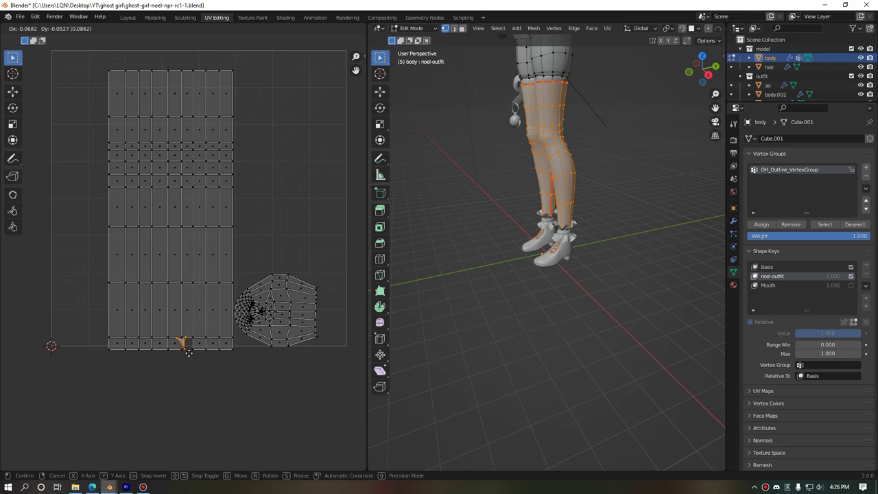
click(195, 354)
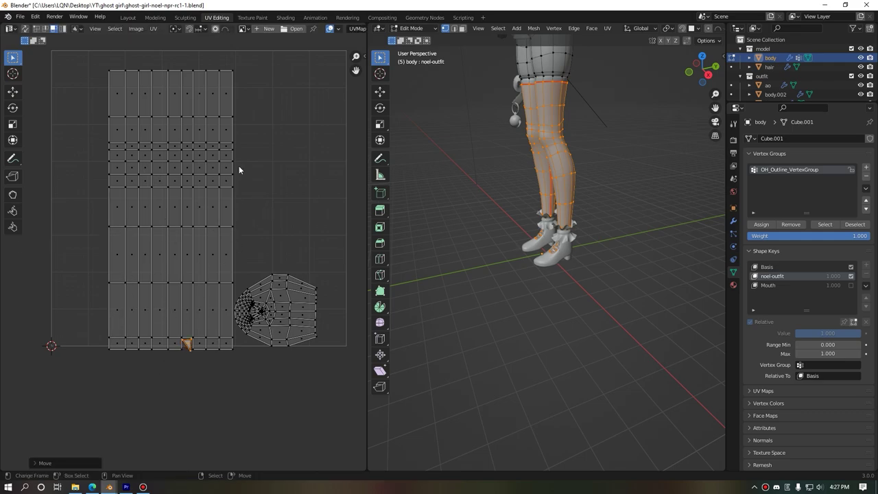
key(ctrl+s)
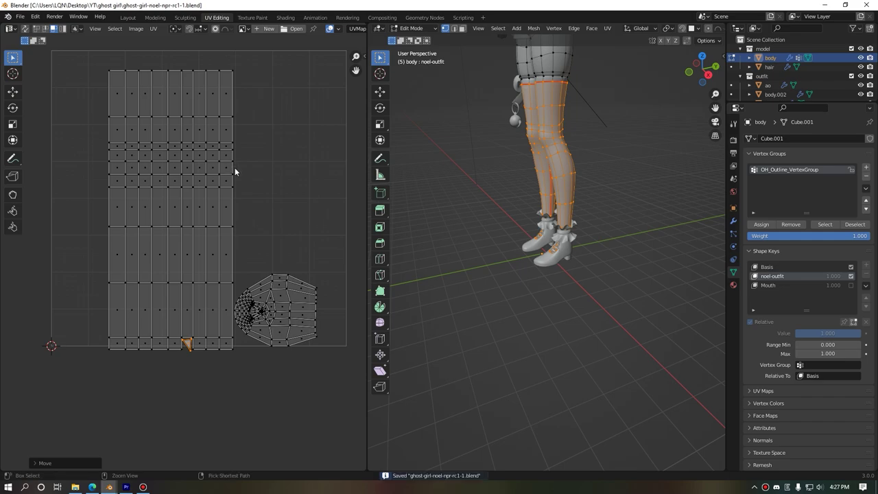
click(284, 17)
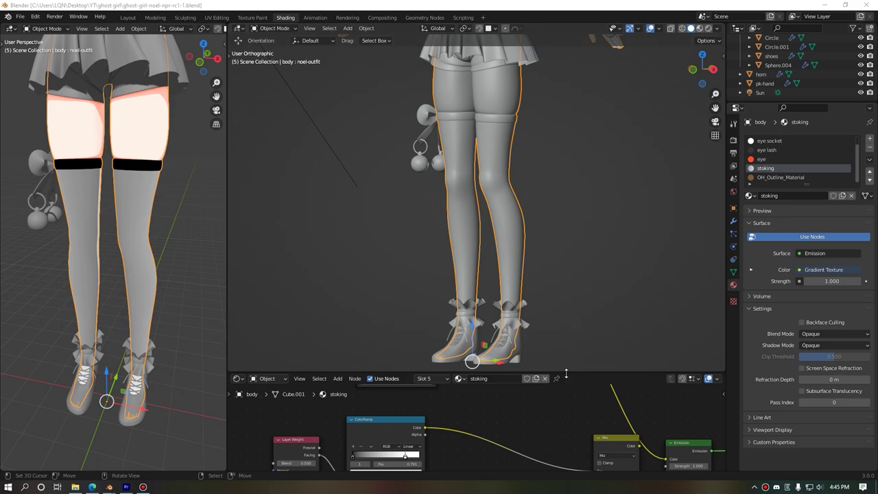
drag(566, 374, 574, 81)
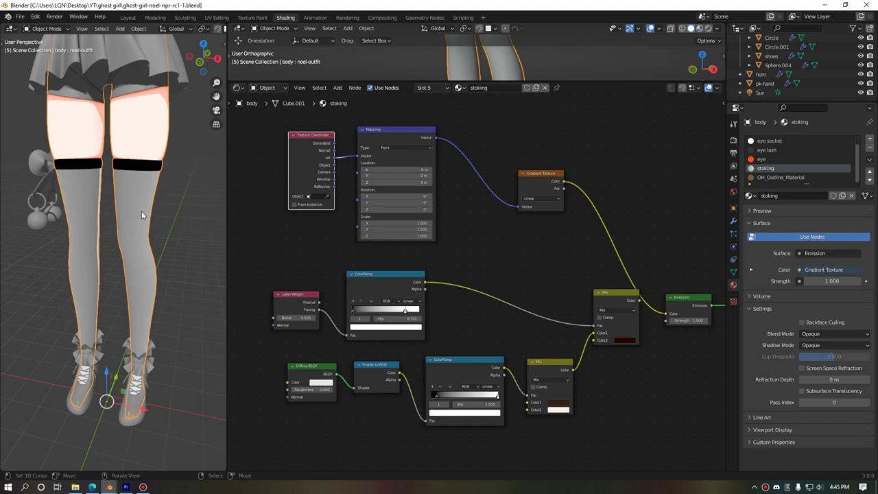
scroll(290, 166, up, 2)
middle_drag(289, 166, 312, 214)
scroll(312, 210, up, 1)
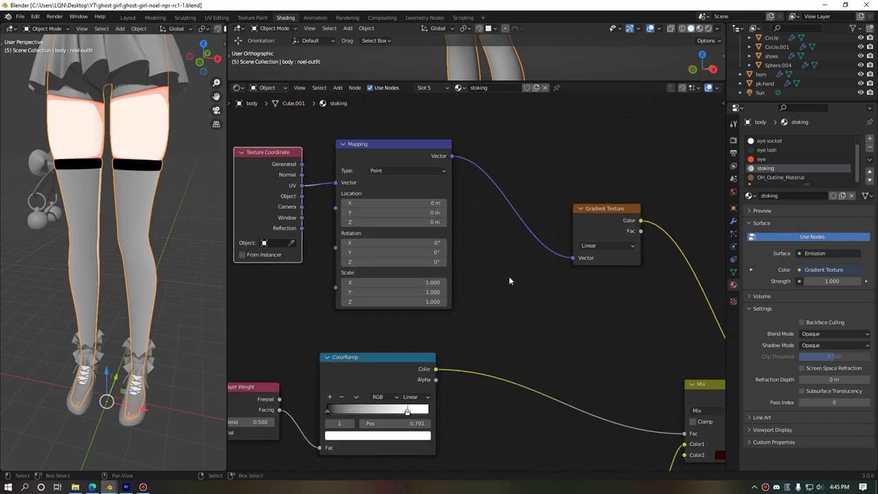
scroll(589, 298, down, 1)
mouse_move(60, 253)
middle_down()
mouse_move(113, 271)
mouse_move(20, 269)
mouse_move(115, 256)
mouse_move(142, 239)
middle_up()
scroll(474, 270, down, 1)
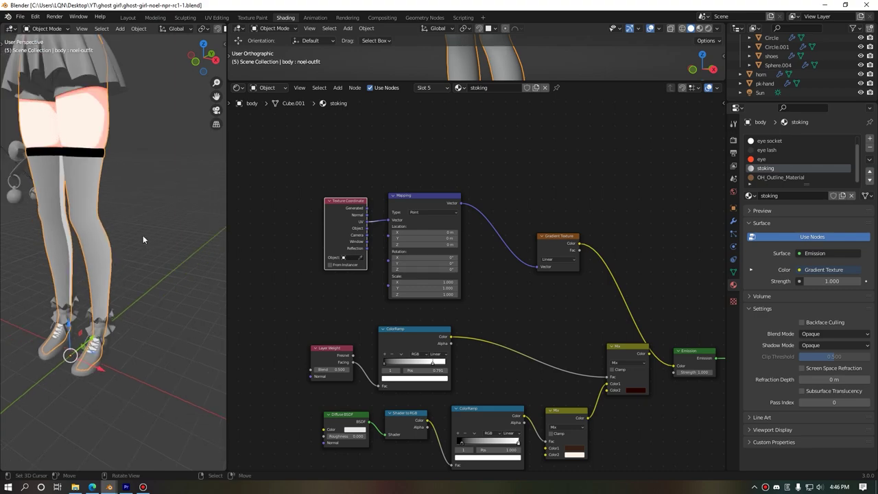
key(shift+a)
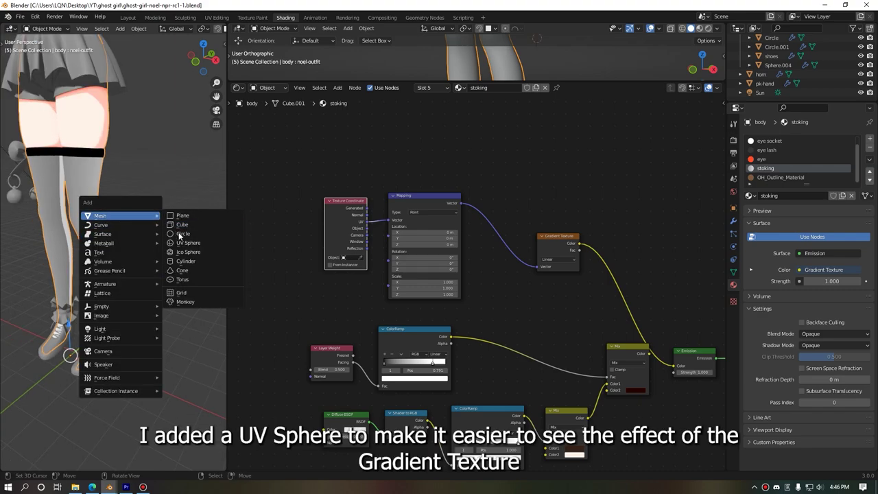
- Add a UV sphere and assign it the stoking material
click(191, 244)
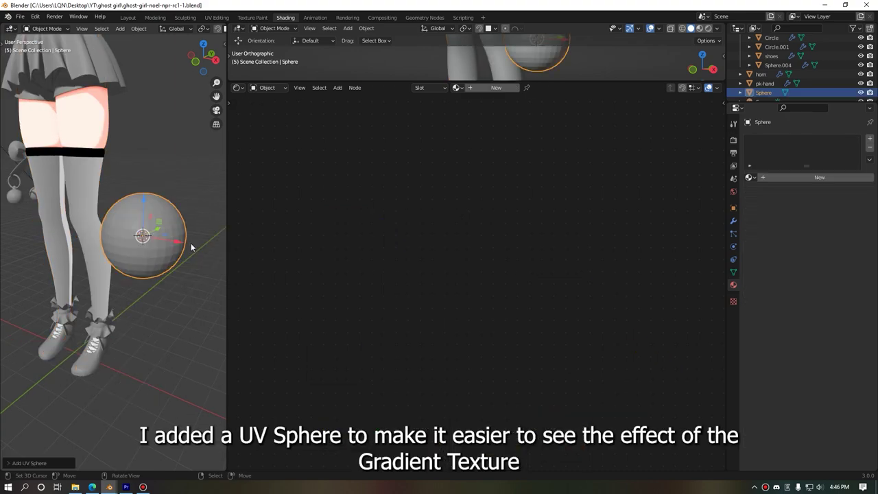
click(749, 177)
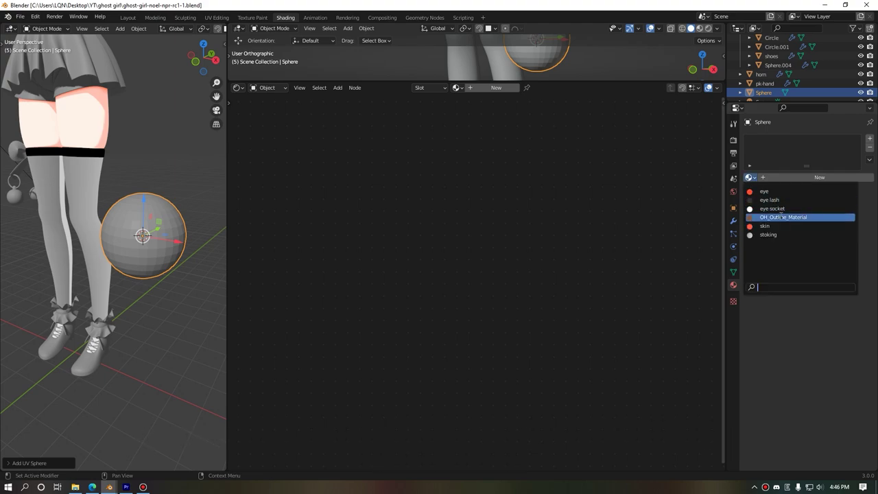
text(s)
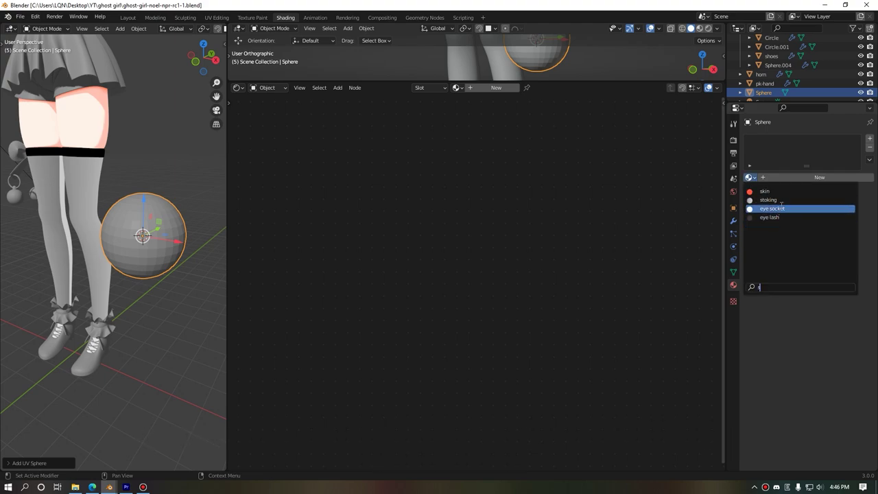
click(768, 200)
- Move the Gradient Texture node up and to the left in the node tree
mouse_move(137, 285)
middle_down()
mouse_move(136, 345)
mouse_move(121, 288)
middle_up()
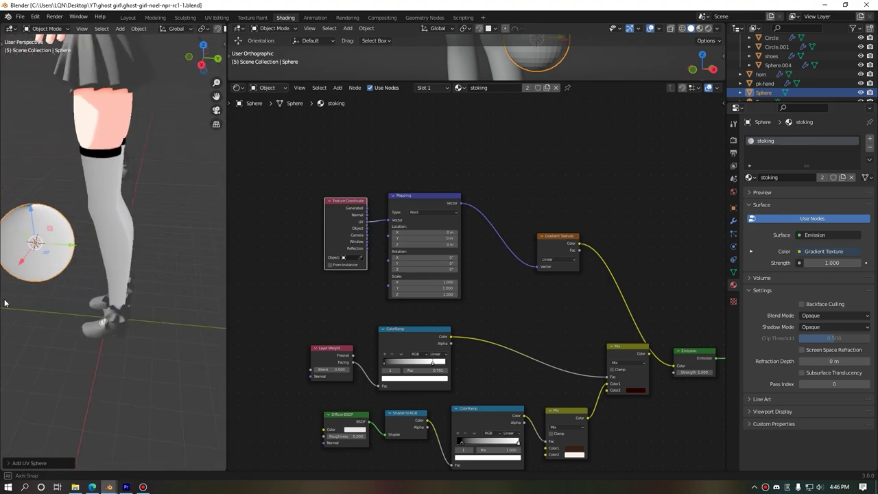
scroll(455, 268, up, 2)
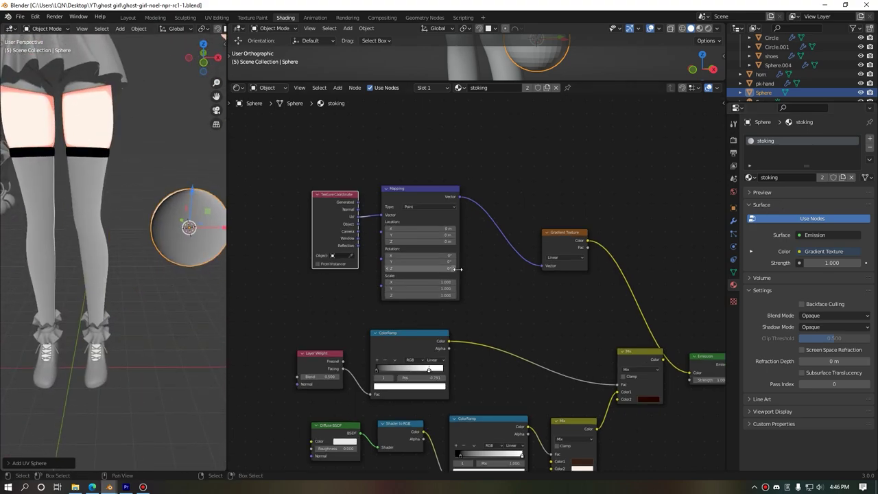
middle_drag(553, 290, 513, 238)
drag(513, 238, 467, 194)
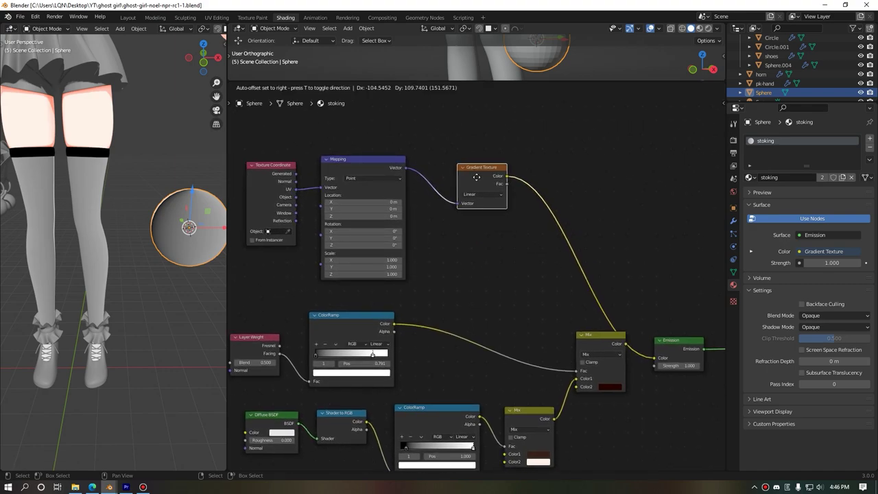
- Insert a Constant ColorRamp copy after Gradient Texture with its white stop at 0.509
click(361, 328)
key(shift+d)
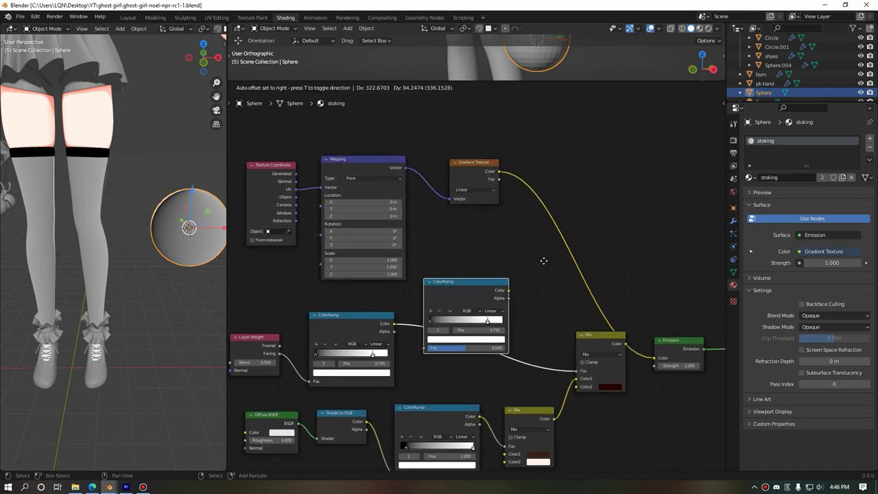
click(599, 181)
click(598, 182)
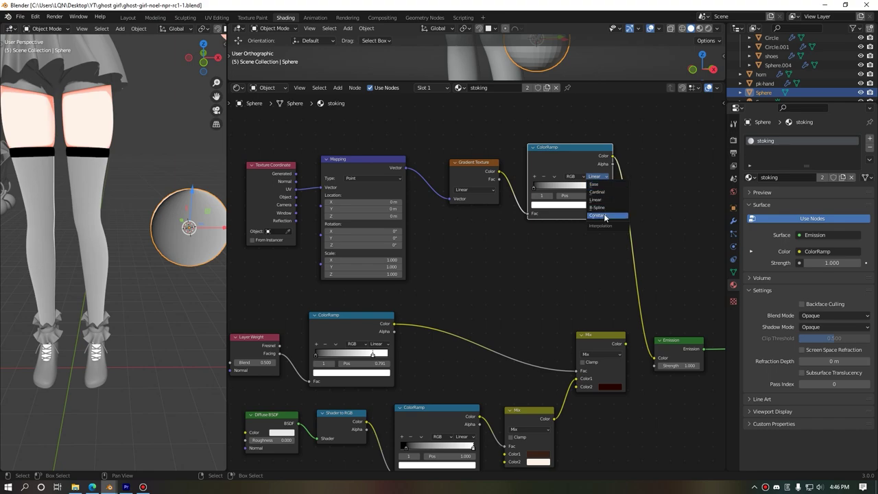
click(602, 219)
drag(591, 189, 570, 192)
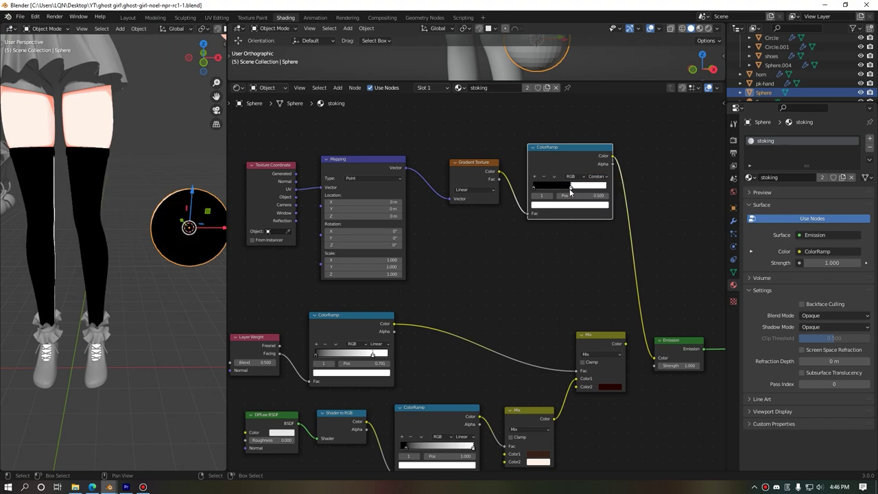
- Orbit around the sphere and legs to check the hard black-and-white split
mouse_move(171, 302)
middle_down()
mouse_move(193, 307)
mouse_move(19, 303)
mouse_move(58, 304)
mouse_move(59, 352)
mouse_move(68, 327)
mouse_move(88, 314)
mouse_move(69, 314)
mouse_move(205, 309)
mouse_move(25, 242)
middle_up()
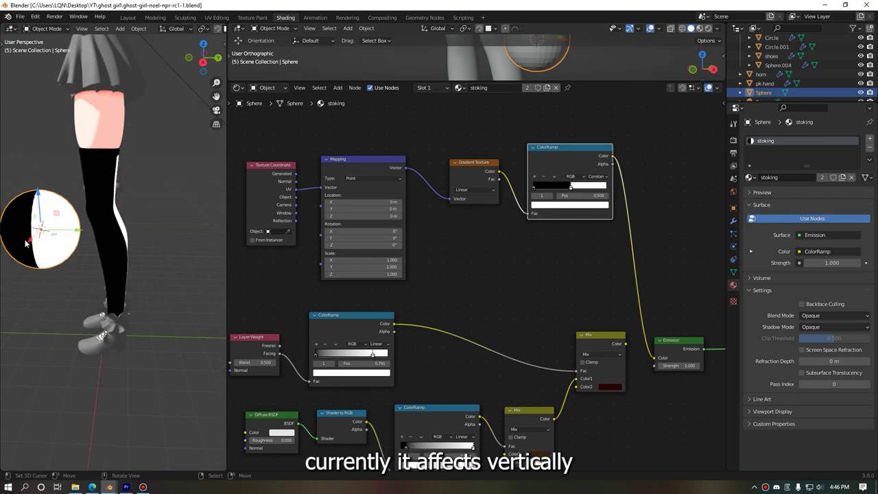
key(KP_Decimal)
mouse_move(158, 219)
middle_down()
mouse_move(69, 255)
mouse_move(73, 183)
middle_up()
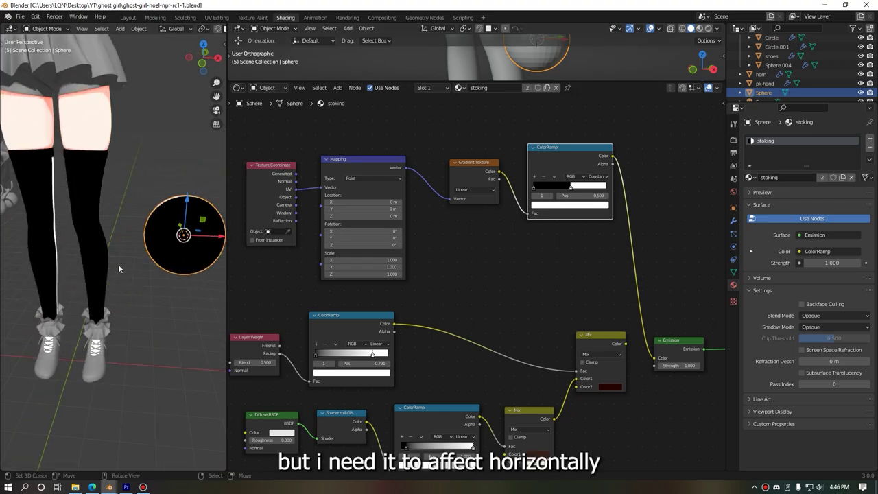
middle_drag(84, 262, 25, 263)
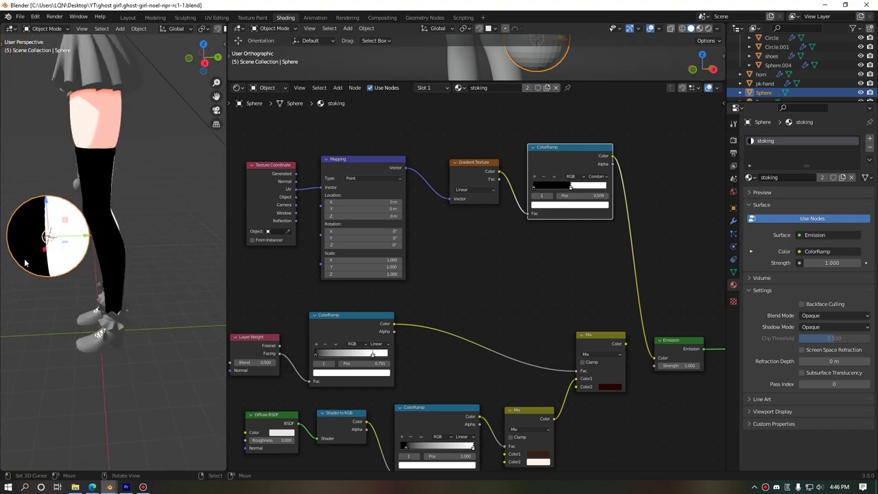
mouse_move(62, 241)
middle_down()
mouse_move(59, 289)
mouse_move(138, 309)
middle_up()
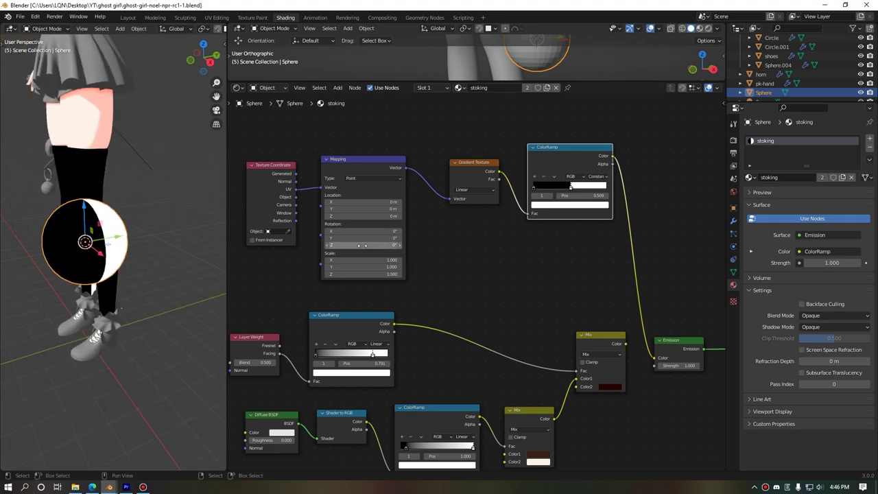
- Set the Mapping node's Rotation Z to 90°
scroll(329, 256, up, 2)
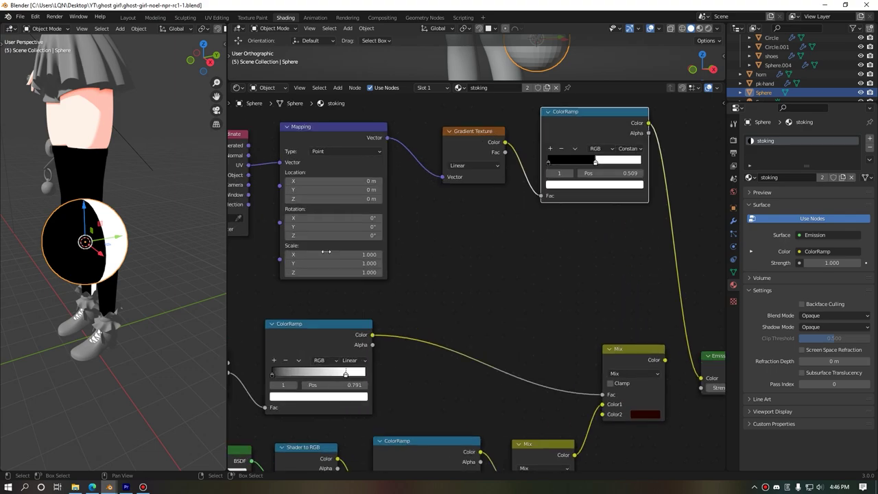
click(312, 233)
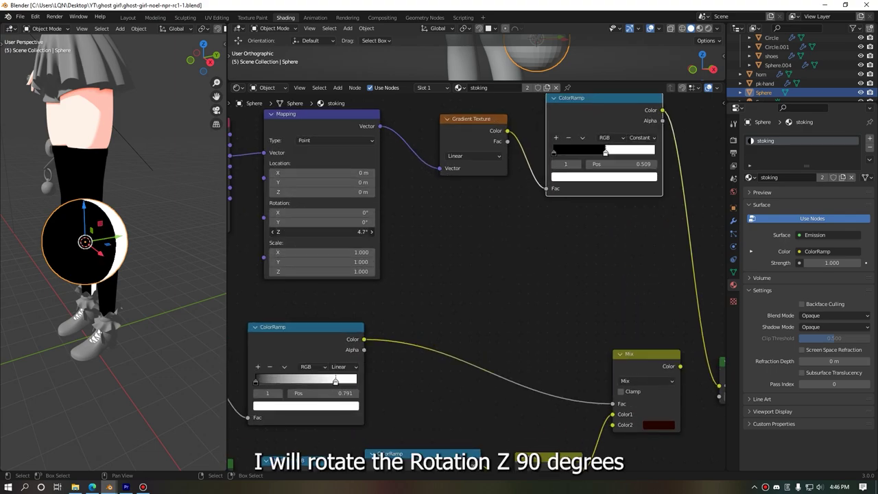
text(90)
key(Return)
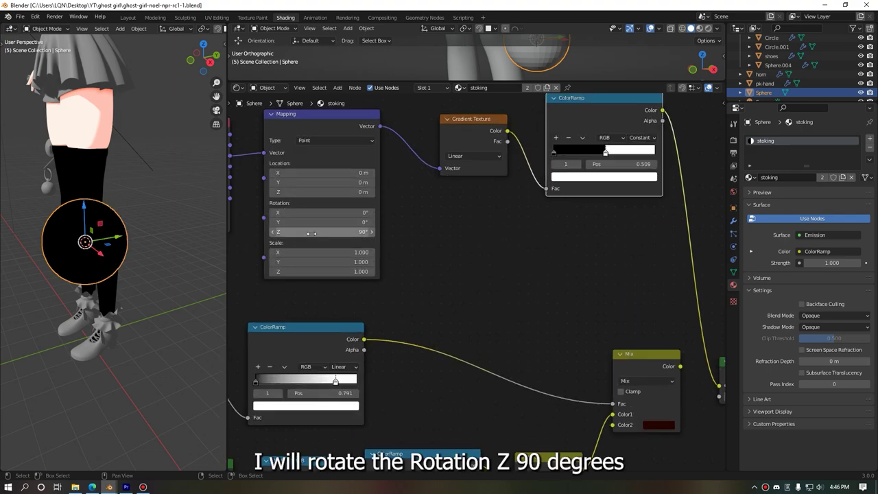
mouse_move(103, 312)
middle_down()
mouse_move(122, 292)
mouse_move(194, 262)
mouse_move(118, 273)
mouse_move(155, 297)
mouse_move(166, 205)
middle_up()
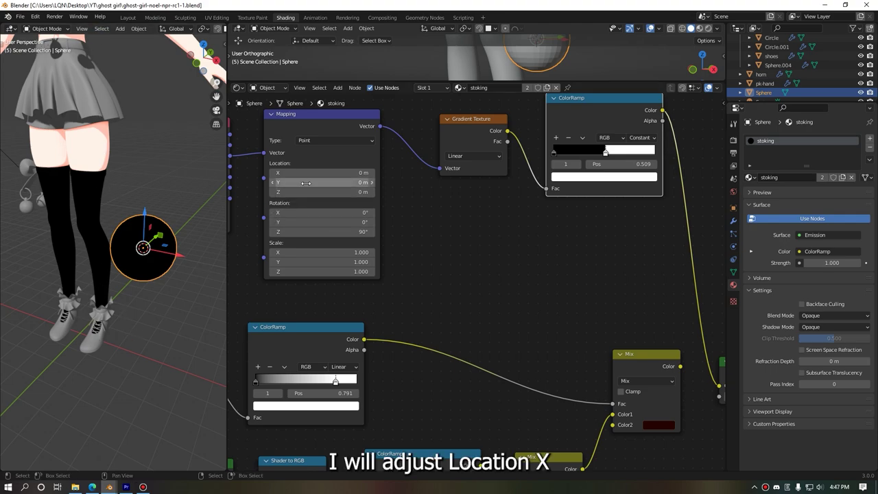
- Set the Mapping node's Location X to 1 m
drag(327, 173, 354, 172)
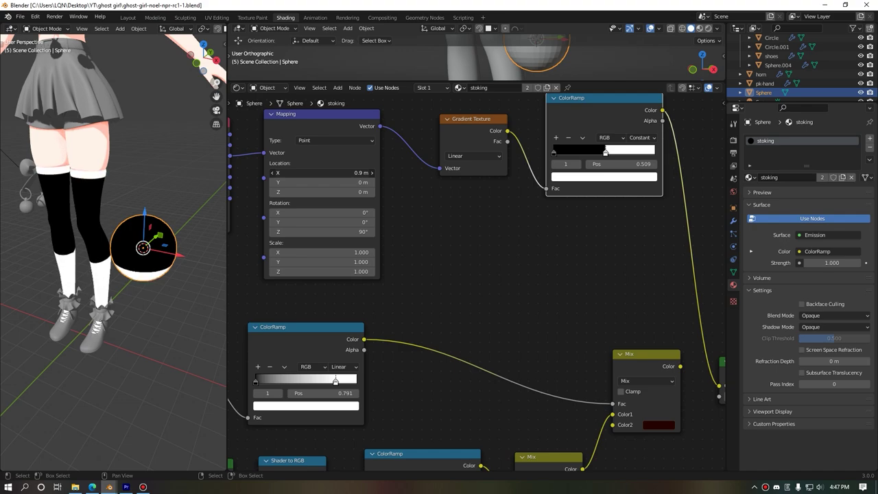
drag(354, 173, 371, 173)
click(327, 173)
key(Return)
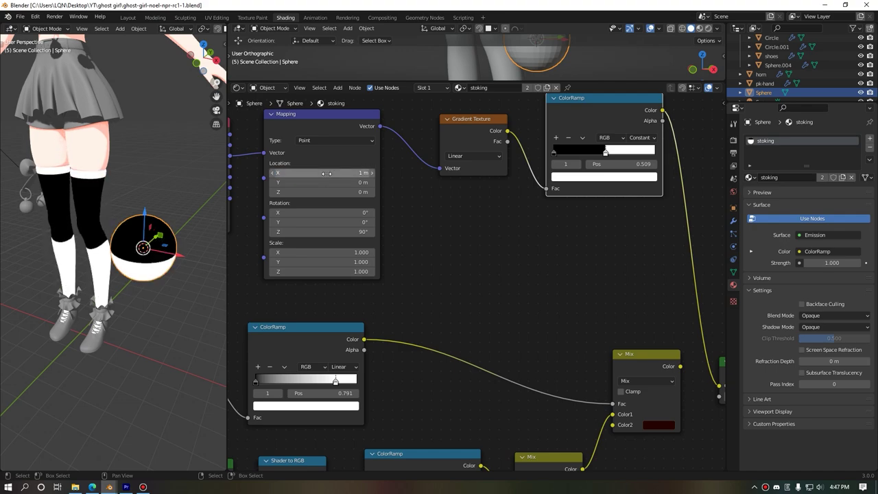
middle_drag(138, 319, 169, 233)
- Delete the preview sphere
key(x)
click(166, 221)
scroll(166, 218, up, 3)
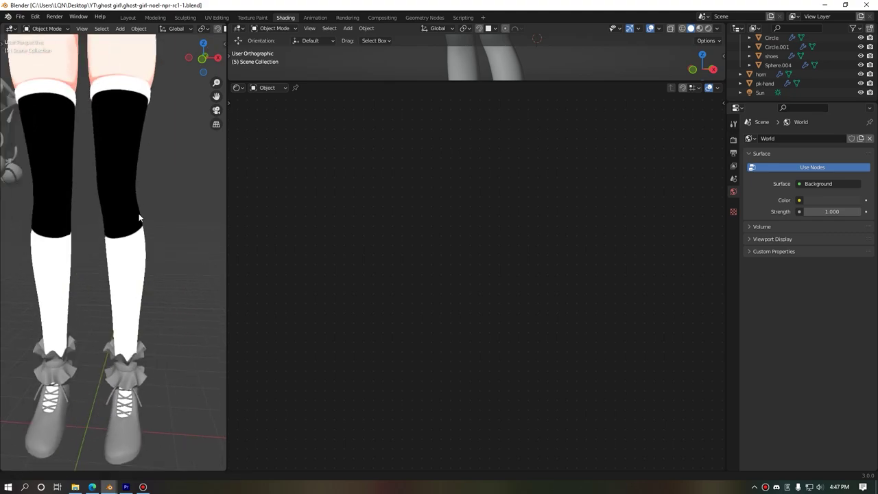
- Select the body to bring up its stoking material nodes
middle_drag(139, 218, 148, 217)
click(149, 217)
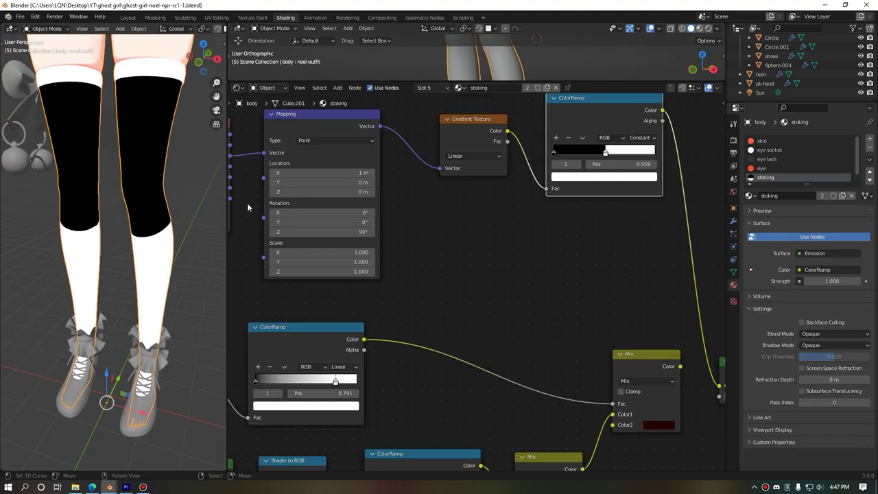
scroll(453, 222, down, 1)
scroll(453, 222, down, 1)
scroll(453, 227, down, 1)
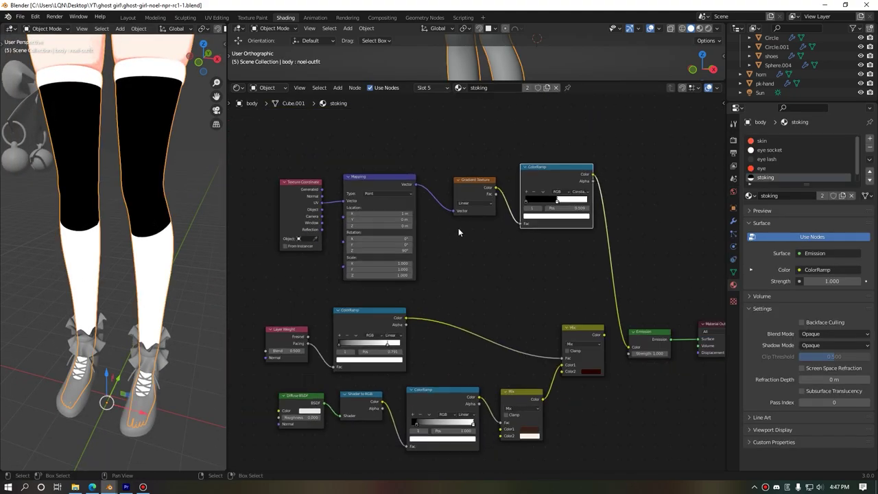
click(181, 279)
middle_drag(177, 282, 175, 286)
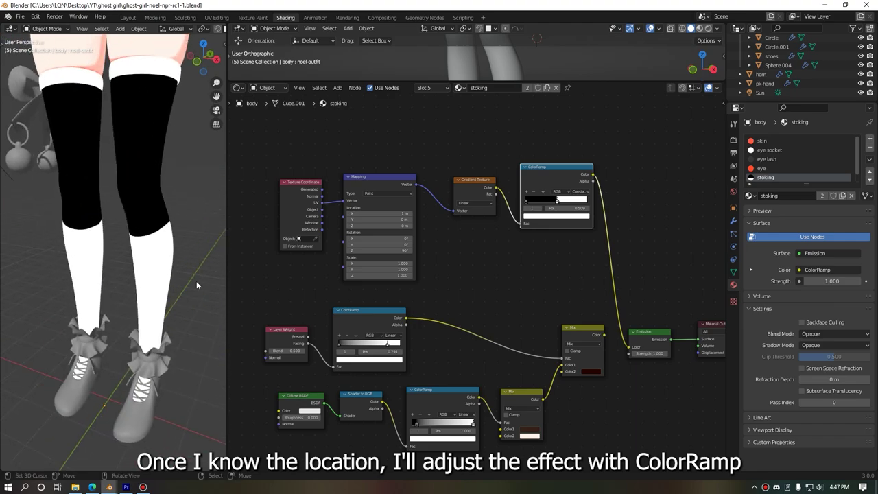
scroll(473, 258, up, 2)
scroll(473, 258, up, 1)
- Slide the gradient ColorRamp's white stop to position 0.564
middle_drag(560, 230, 398, 334)
scroll(397, 334, up, 2)
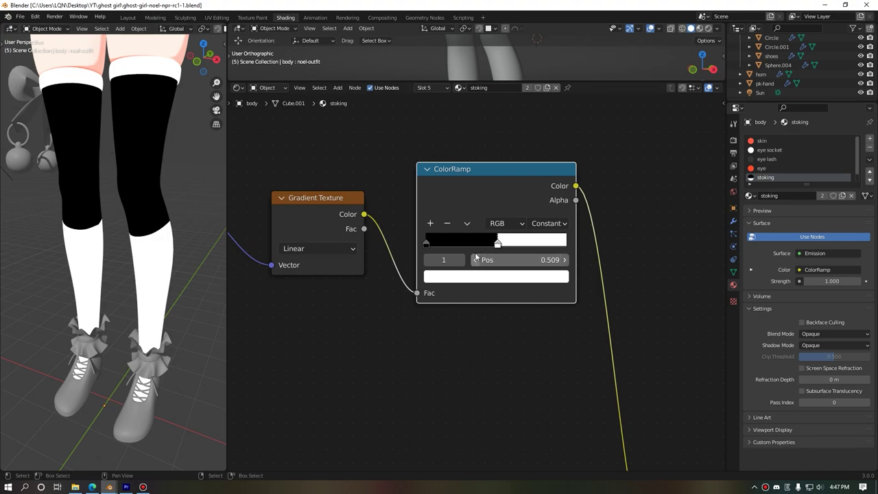
drag(498, 244, 504, 247)
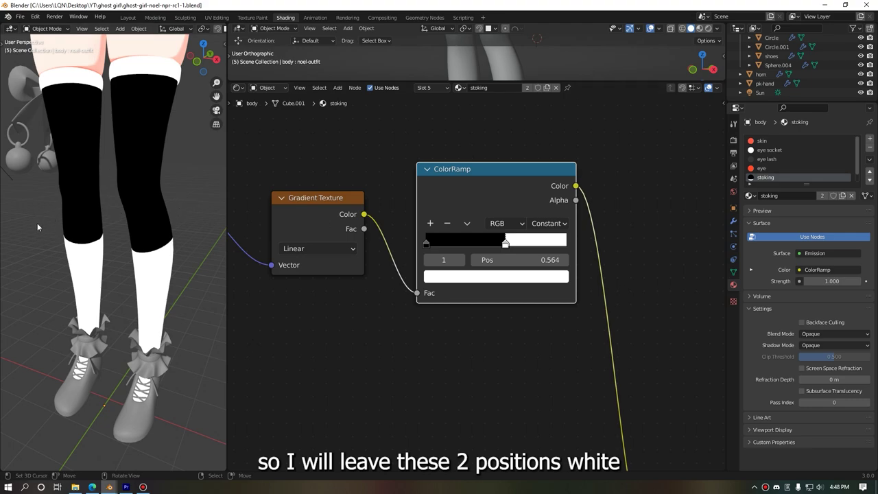
- Add a ColorRamp stop, make the first stop white, and move the black stop to 0.286
drag(426, 248, 445, 249)
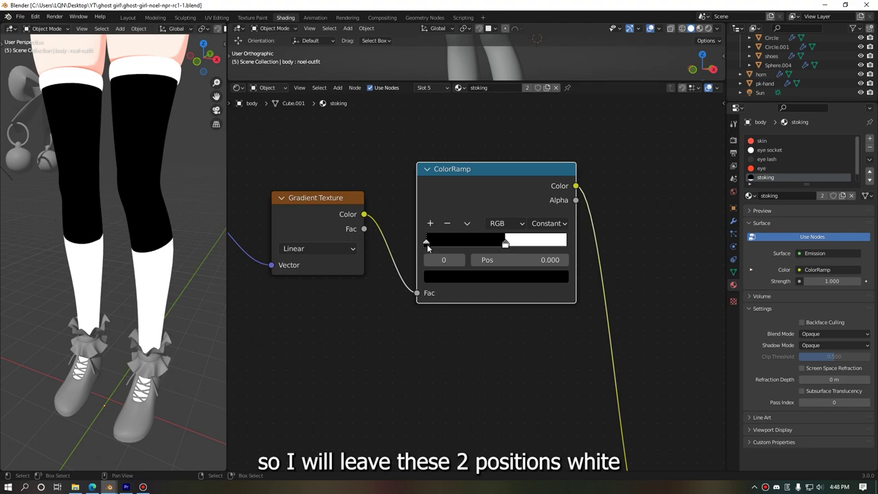
click(430, 223)
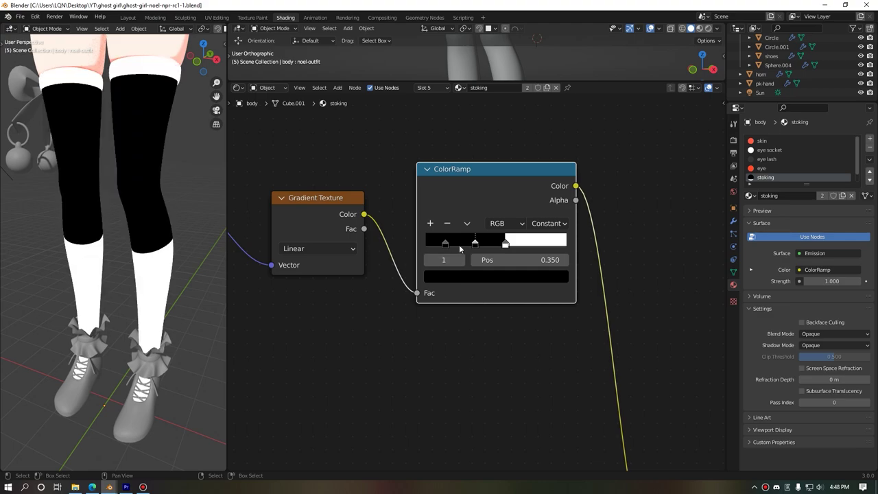
click(445, 244)
click(452, 278)
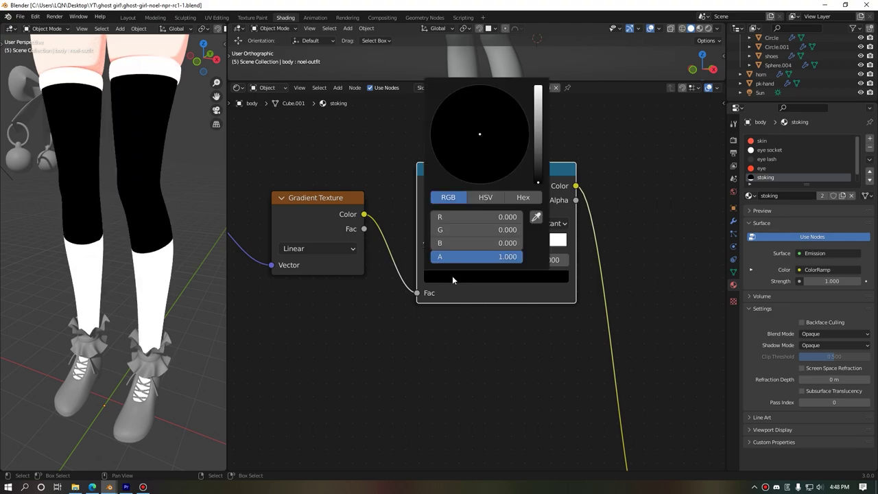
click(537, 216)
click(59, 180)
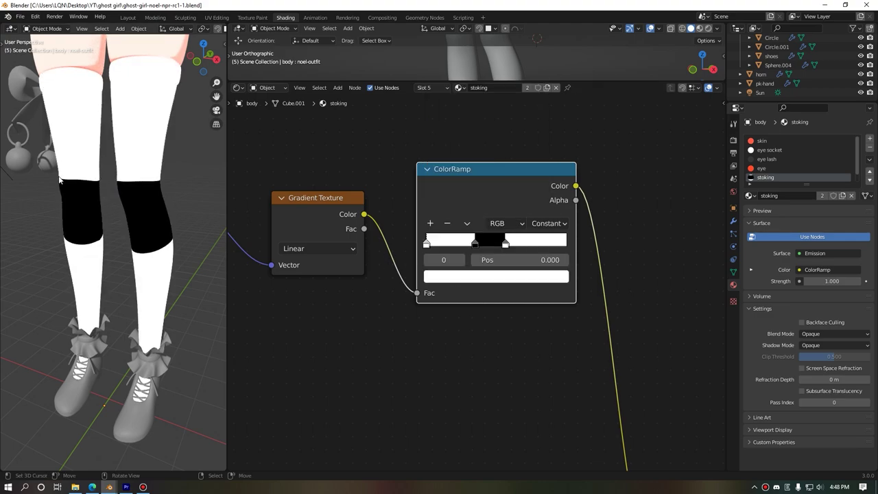
mouse_move(508, 243)
mouse_down()
mouse_move(524, 243)
mouse_move(466, 242)
mouse_up()
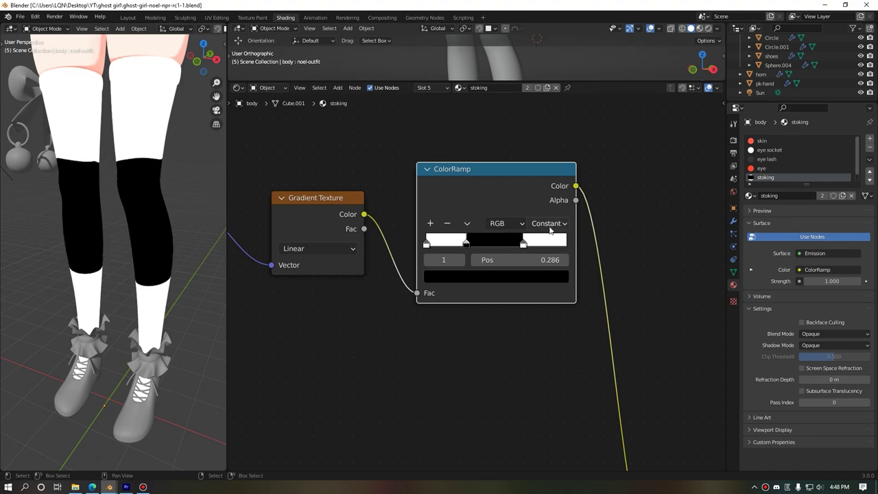
- Set the ramp to Ease interpolation, with the white stop at the far end and black toward the middle
click(549, 226)
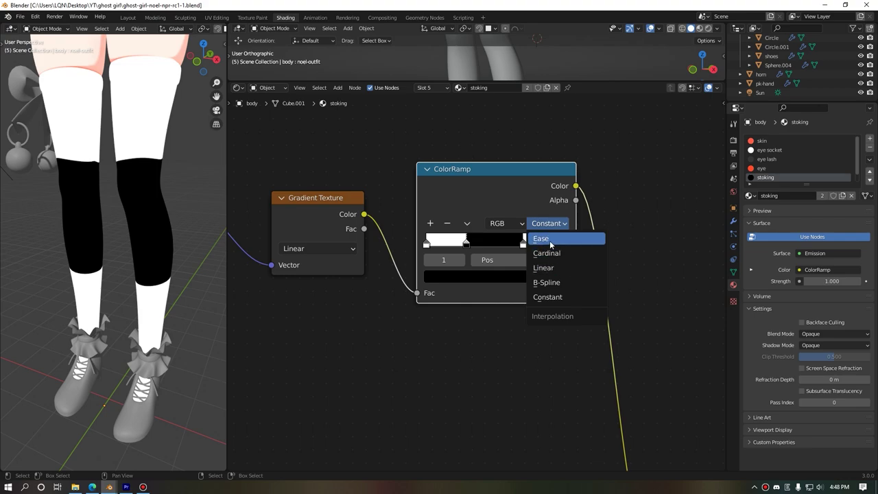
click(551, 241)
drag(524, 242, 587, 244)
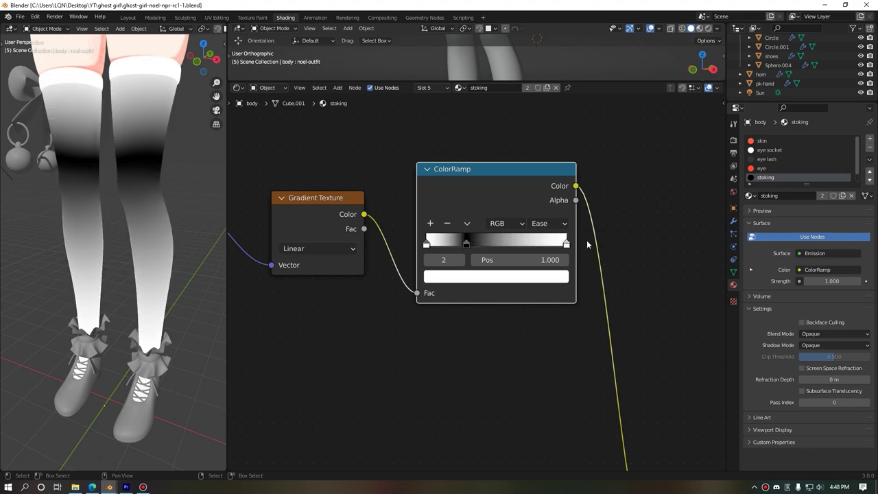
drag(466, 242, 489, 243)
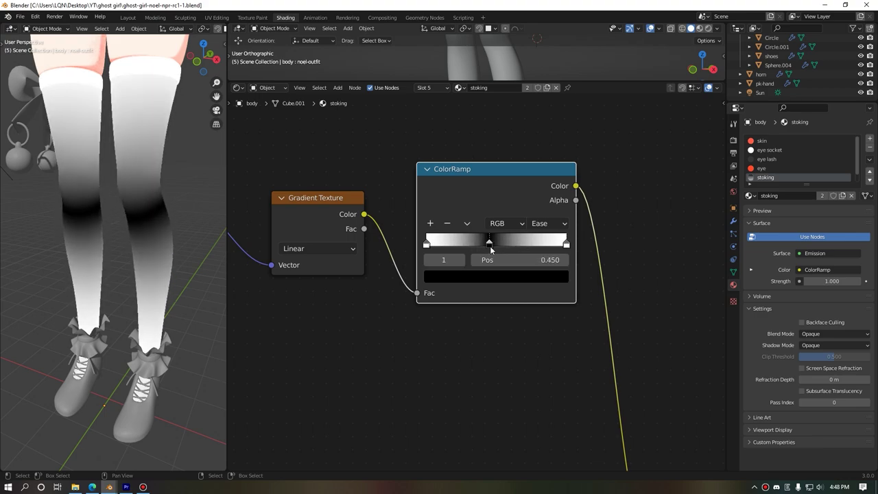
- Add a black stop at 0.230 and slide it right to widen the dark band
click(429, 223)
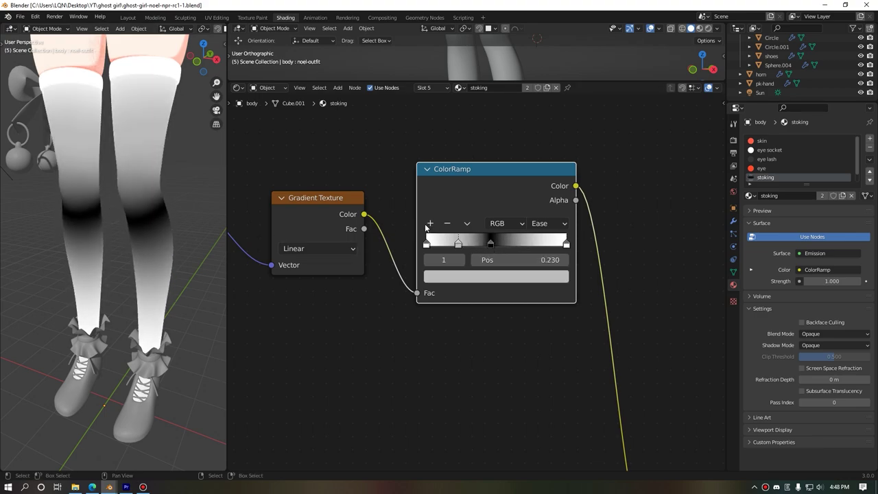
click(484, 277)
scroll(519, 213, down, 10)
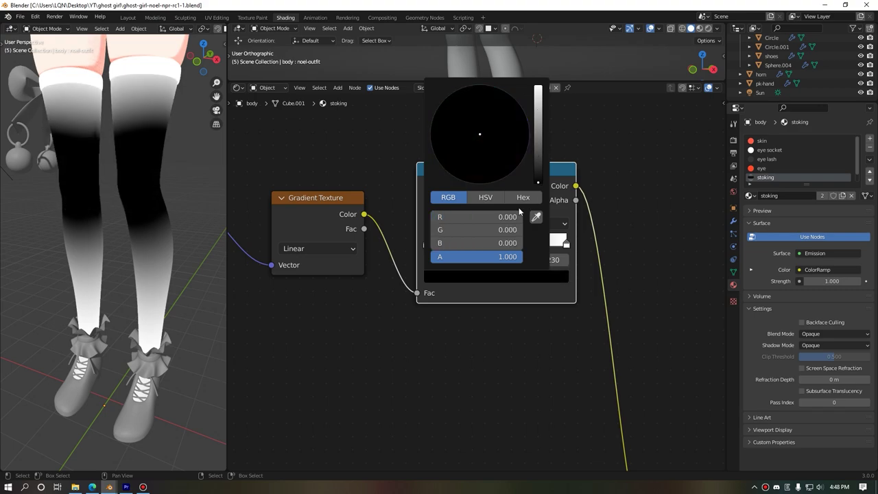
key(g)
click(495, 250)
drag(500, 245, 537, 244)
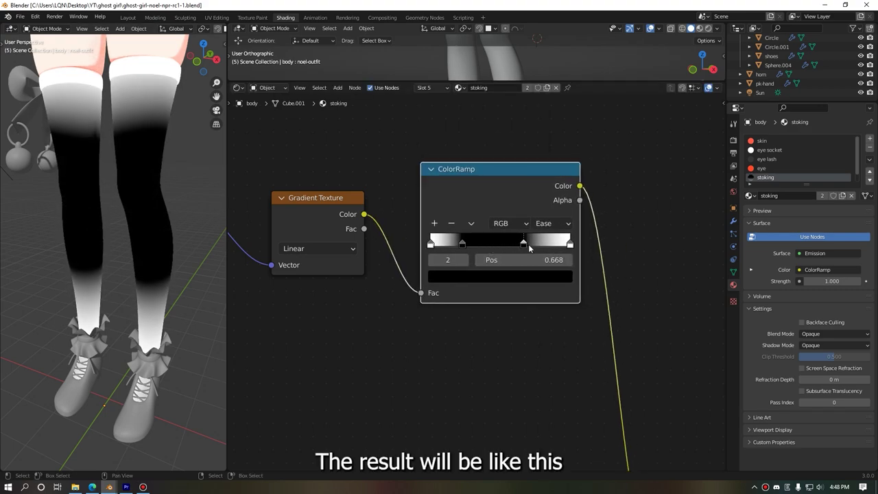
click(464, 245)
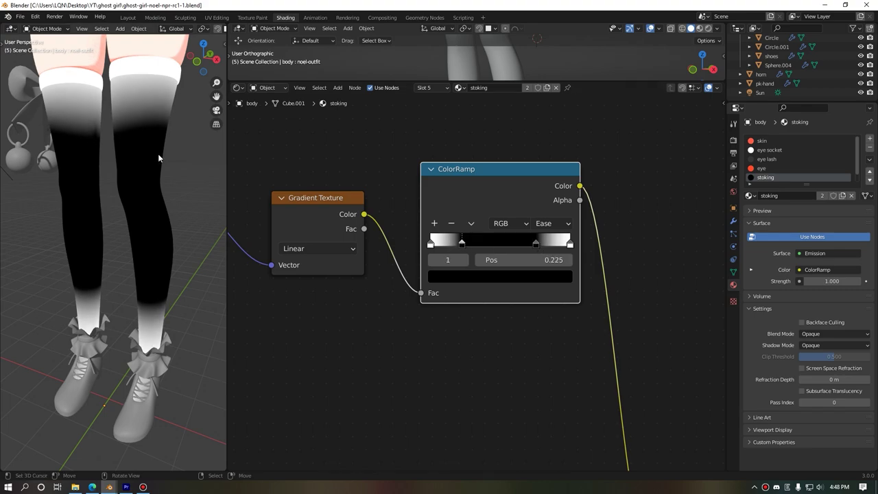
- Orbit to a three-quarter view of the character to check the stocking bands
scroll(172, 226, down, 5)
mouse_move(171, 227)
middle_down()
mouse_move(200, 219)
mouse_move(158, 210)
mouse_move(98, 220)
mouse_move(97, 139)
middle_up()
scroll(147, 210, up, 5)
scroll(140, 210, down, 1)
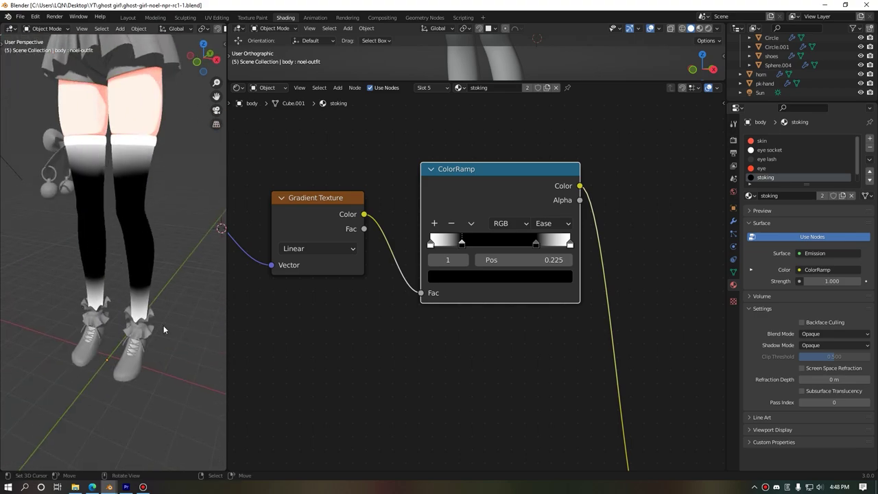
scroll(618, 412, down, 2)
- Move the Emission and Material Output nodes up and to the right
mouse_move(633, 435)
middle_down()
mouse_move(525, 254)
mouse_move(544, 265)
middle_up()
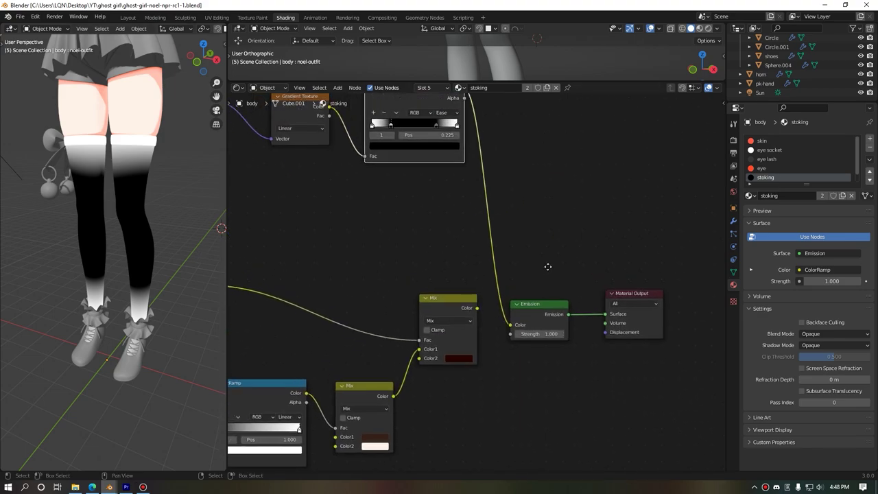
drag(661, 373, 511, 240)
drag(545, 319, 630, 213)
scroll(582, 250, down, 2)
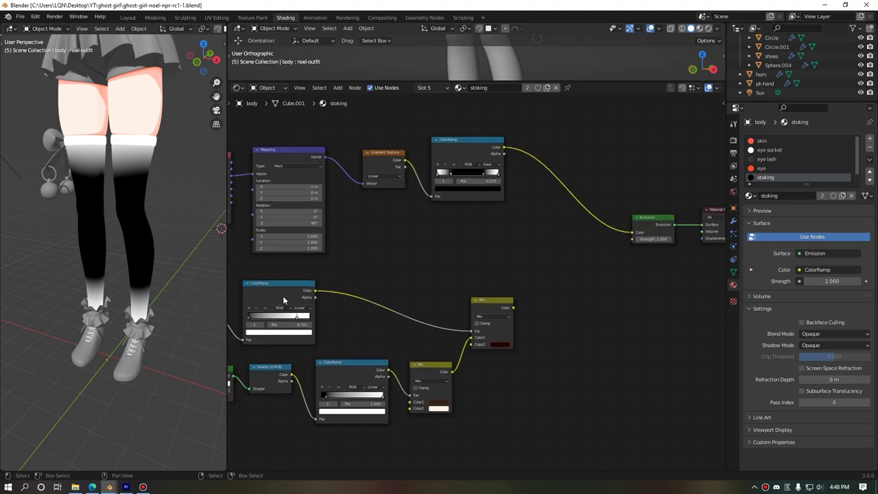
- Preview the layer-weight ramp through Emission, then reconnect the gradient ramp to the Emission colour
drag(282, 300, 344, 295)
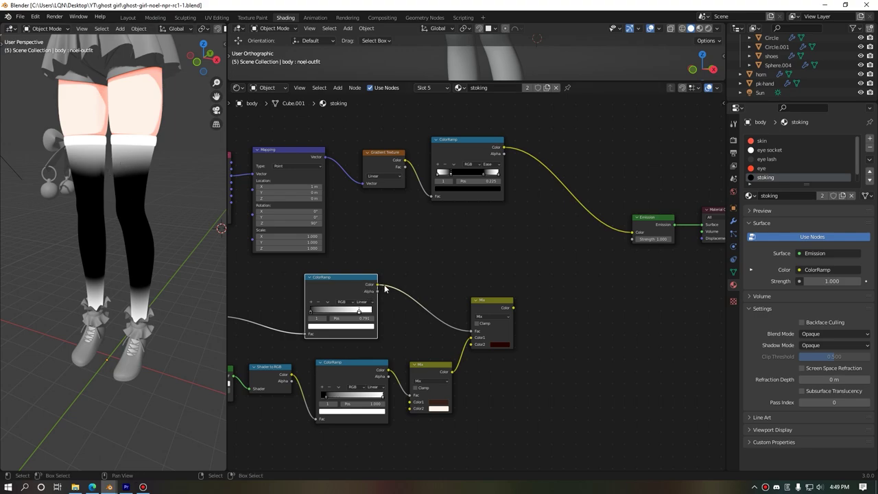
drag(376, 285, 632, 232)
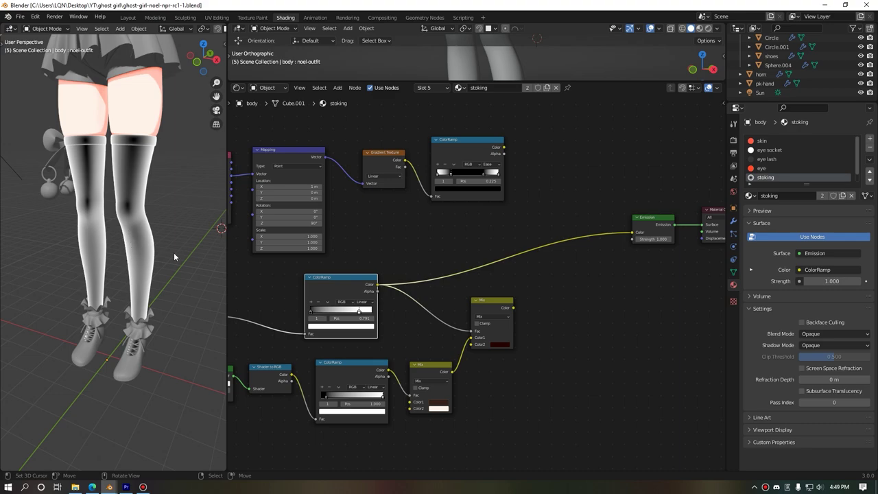
drag(503, 147, 632, 231)
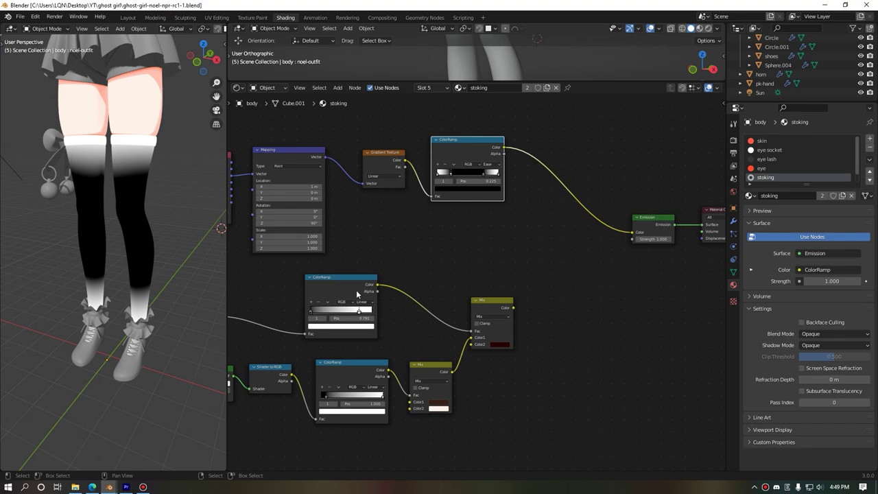
drag(356, 293, 409, 282)
- Duplicate the Mix node with Shift+D
click(510, 326)
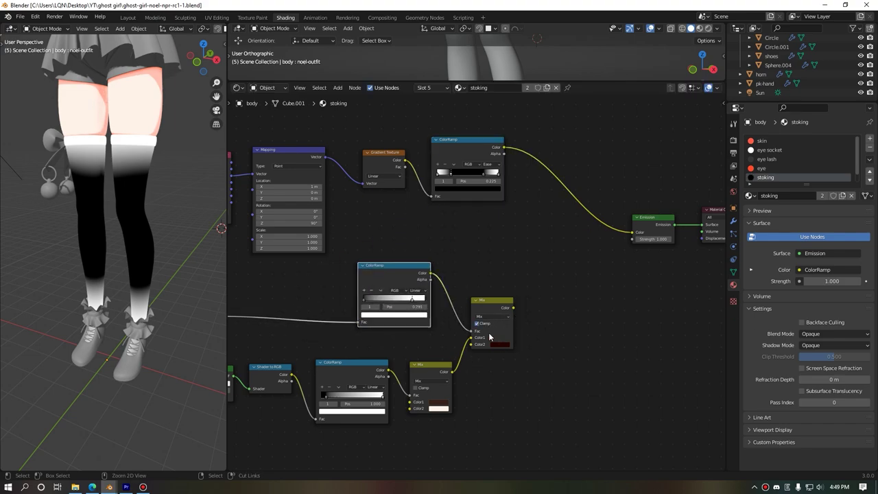
click(505, 328)
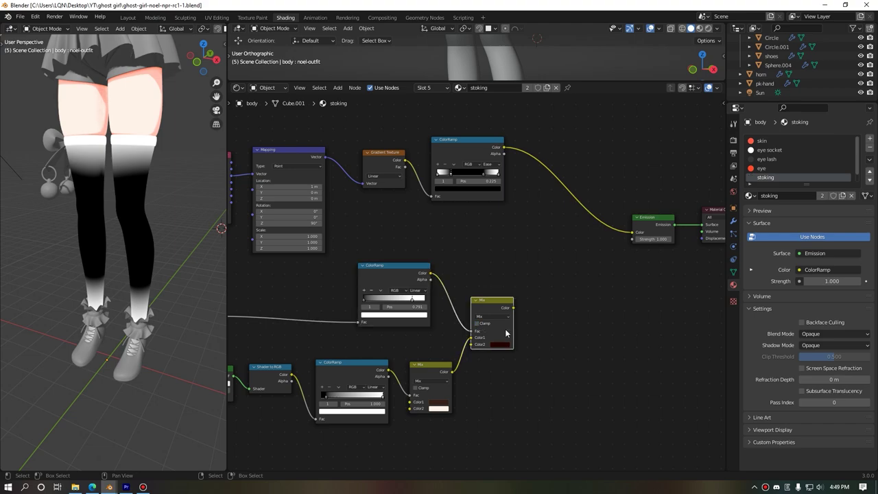
key(shift+d)
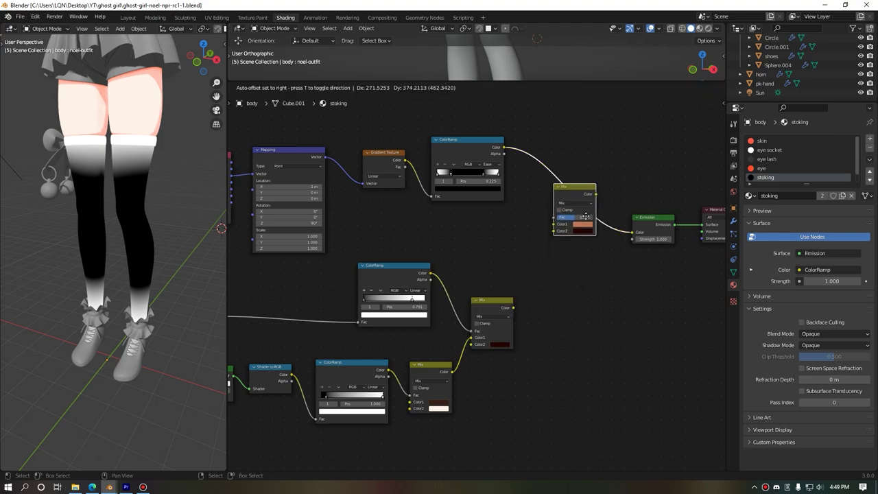
- Drop the Mix copy onto the ramp-to-Emission link and plug the gradient ramp into its Fac
click(588, 214)
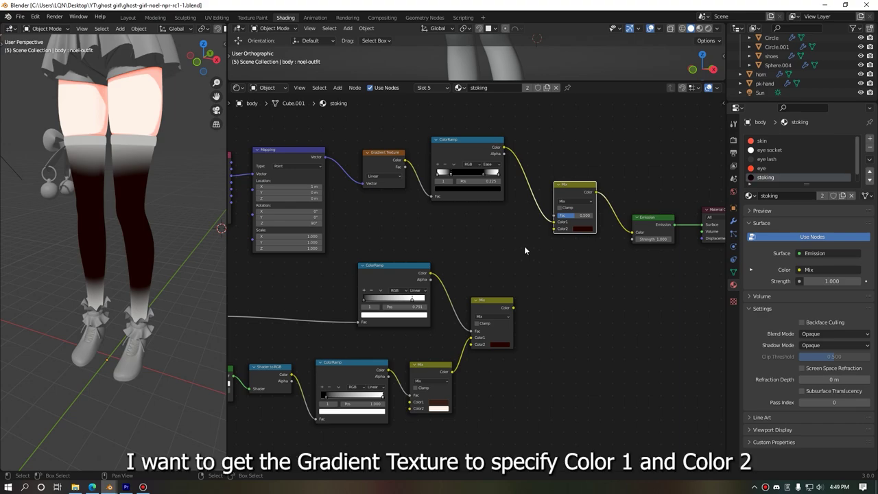
click(469, 148)
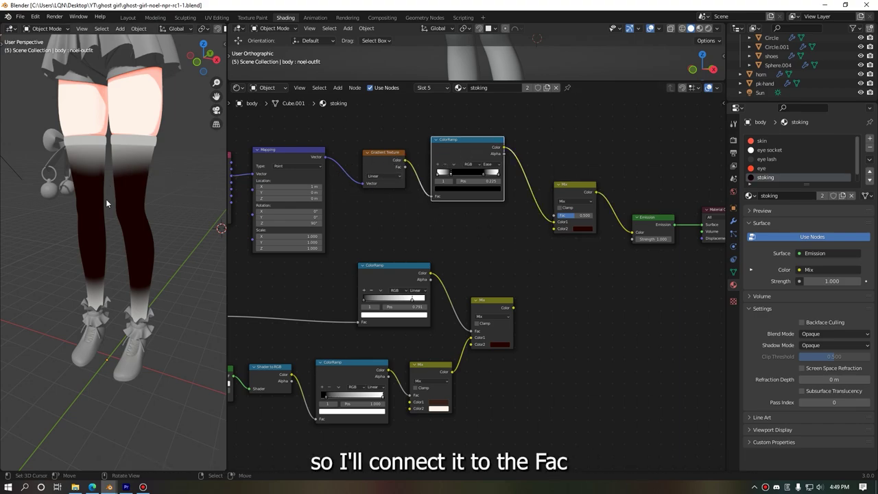
drag(554, 221, 556, 216)
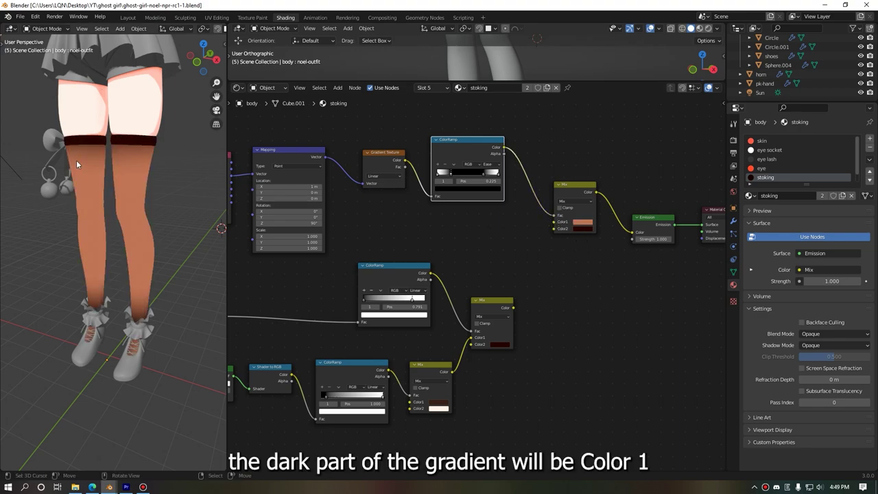
- Connect the layer-weight ramp to the Mix Color1 and set Color2 to white
drag(430, 273, 554, 224)
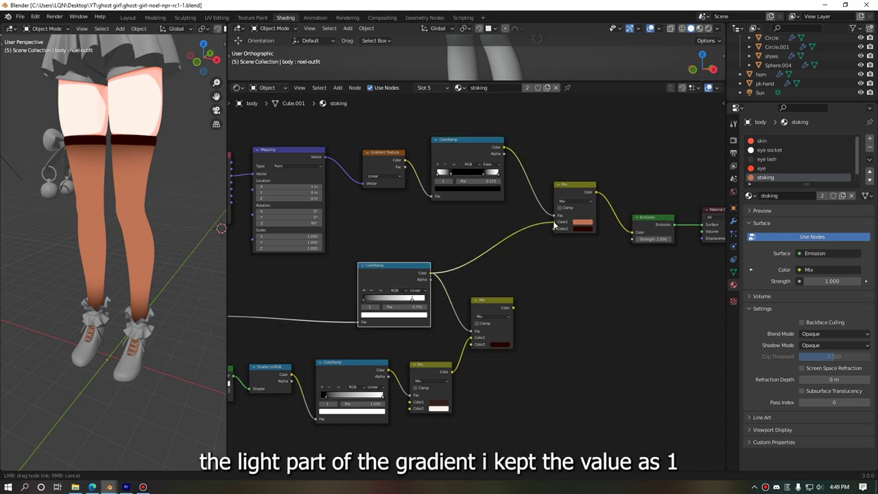
drag(554, 224, 555, 221)
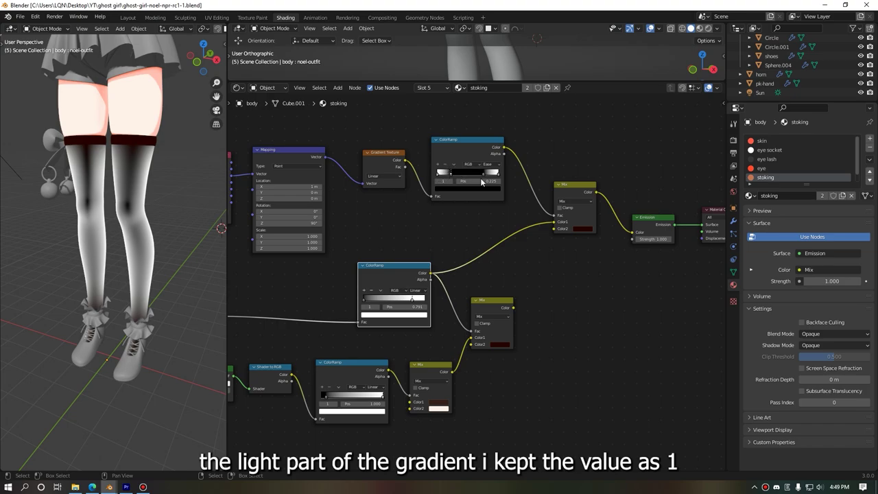
click(582, 228)
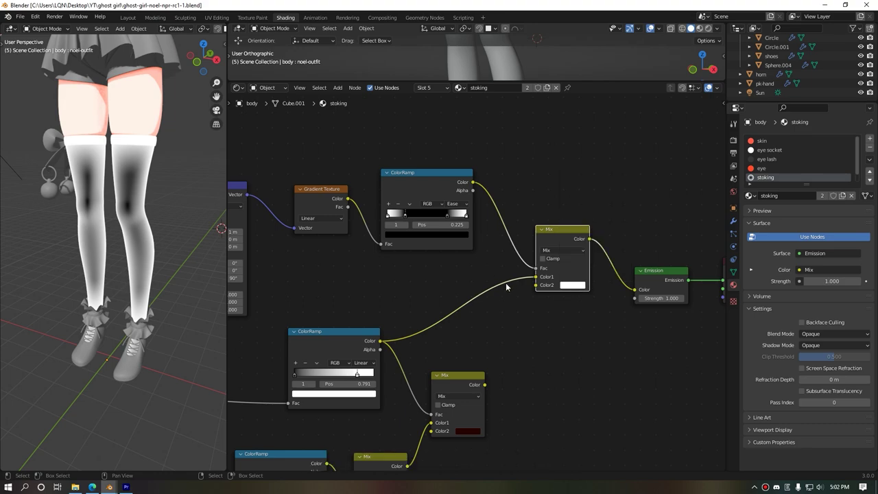
- Wire the gradient ramp to both the Emission colour and the Mix node's Fac
mouse_move(317, 333)
mouse_down()
mouse_move(327, 323)
mouse_move(322, 337)
mouse_up()
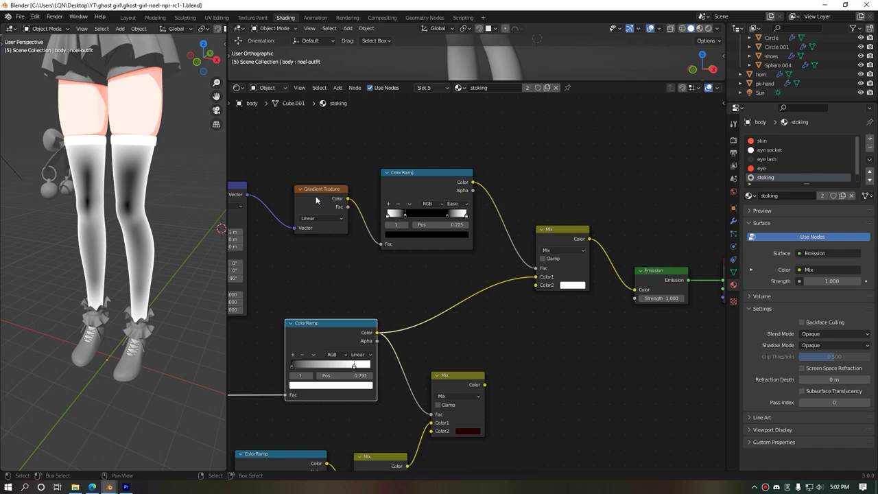
drag(536, 267, 634, 288)
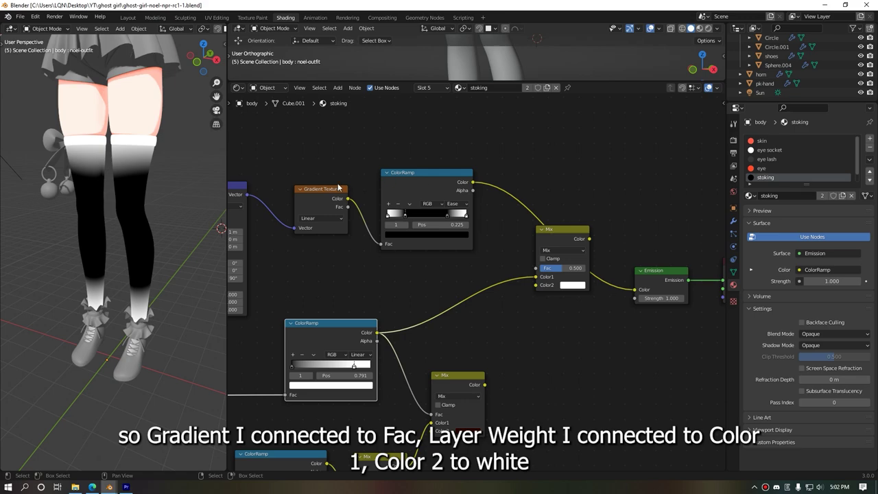
drag(472, 183, 534, 271)
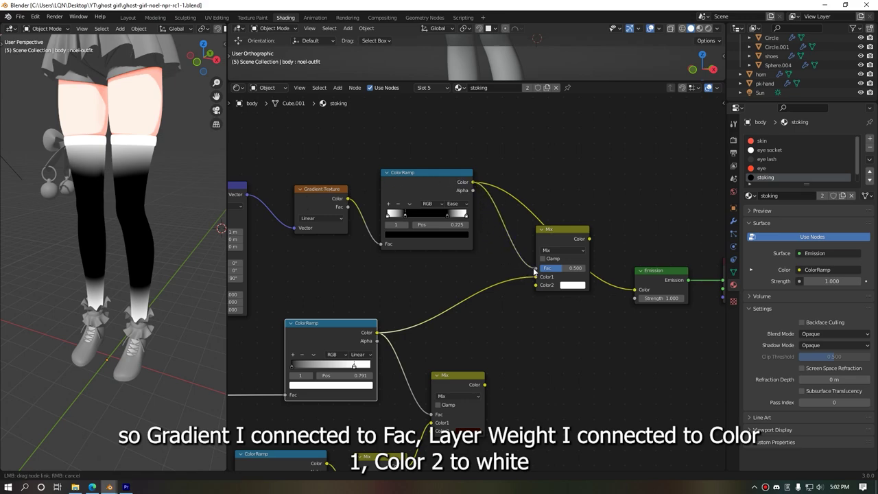
drag(533, 267, 534, 268)
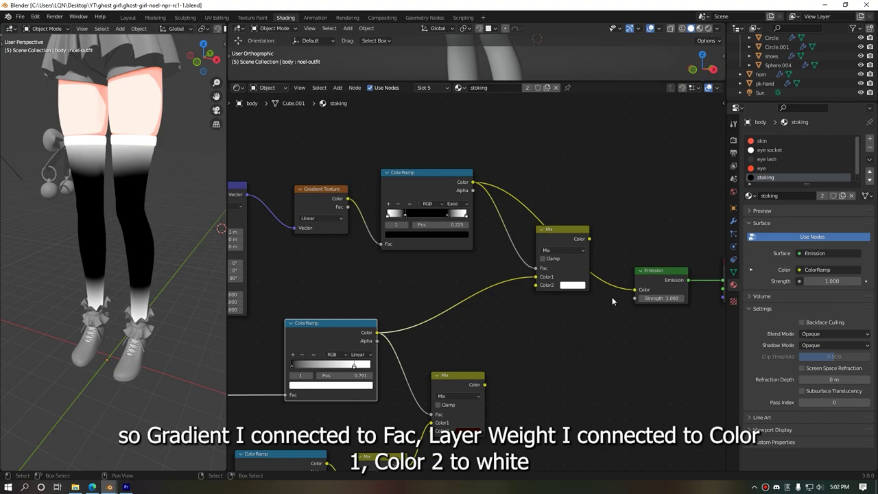
- Pull the link off the Mix node's Color1 and bring the whole node tree into view
mouse_move(537, 277)
mouse_down()
mouse_move(520, 281)
mouse_move(537, 277)
mouse_up()
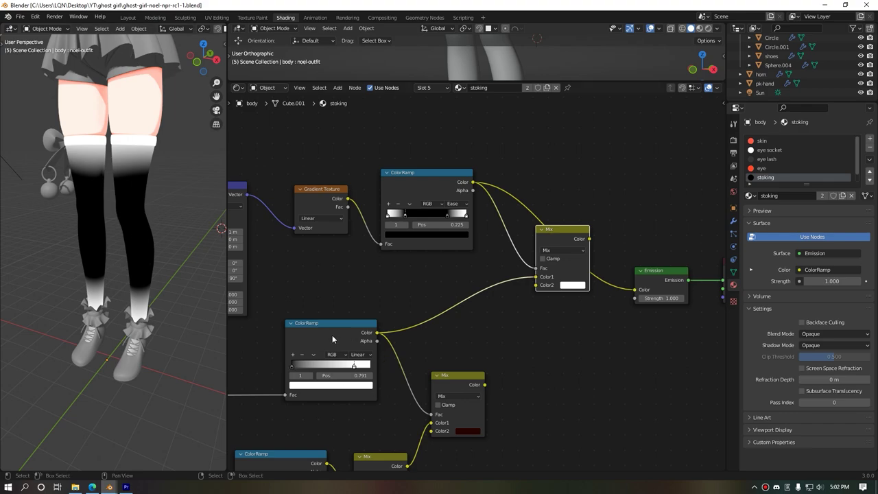
scroll(322, 332, down, 4)
mouse_move(322, 332)
middle_down()
mouse_move(406, 345)
mouse_move(383, 349)
middle_up()
scroll(285, 324, up, 1)
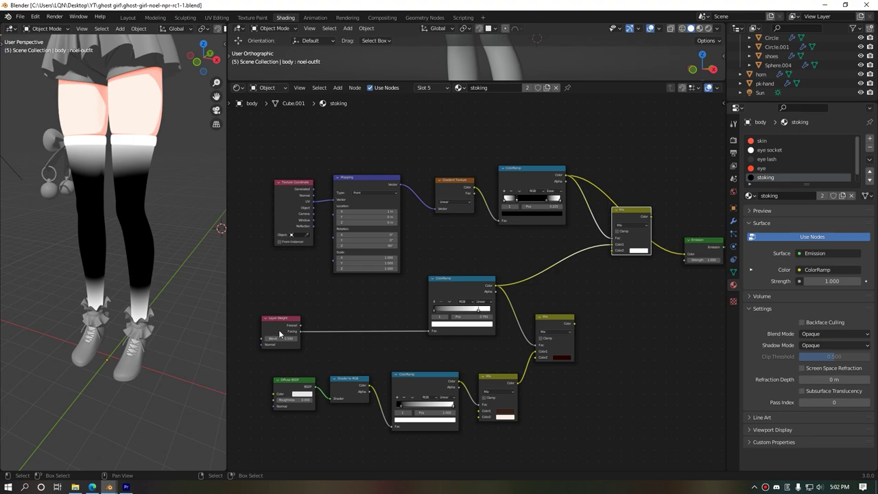
middle_drag(380, 319, 368, 322)
drag(484, 288, 675, 257)
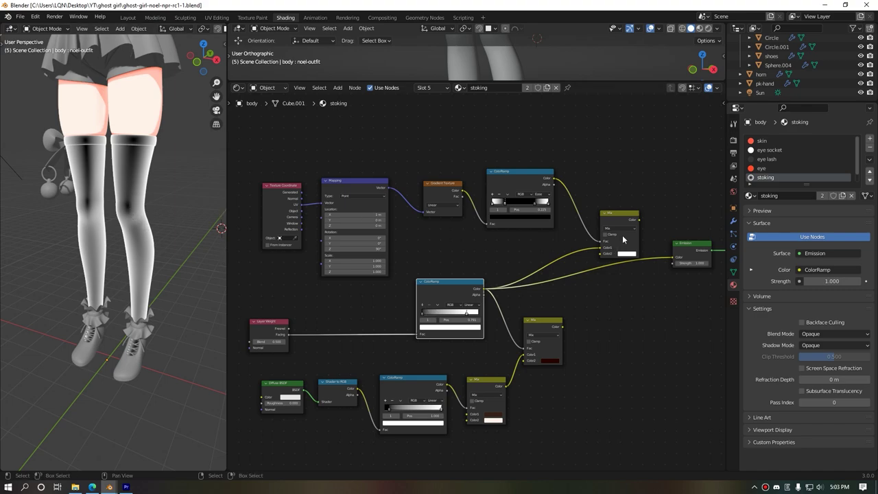
drag(638, 220, 675, 258)
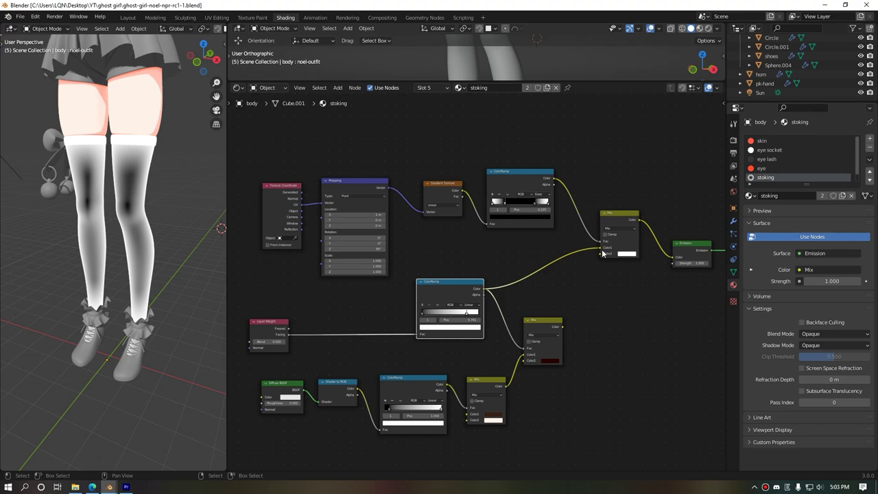
drag(553, 183, 601, 254)
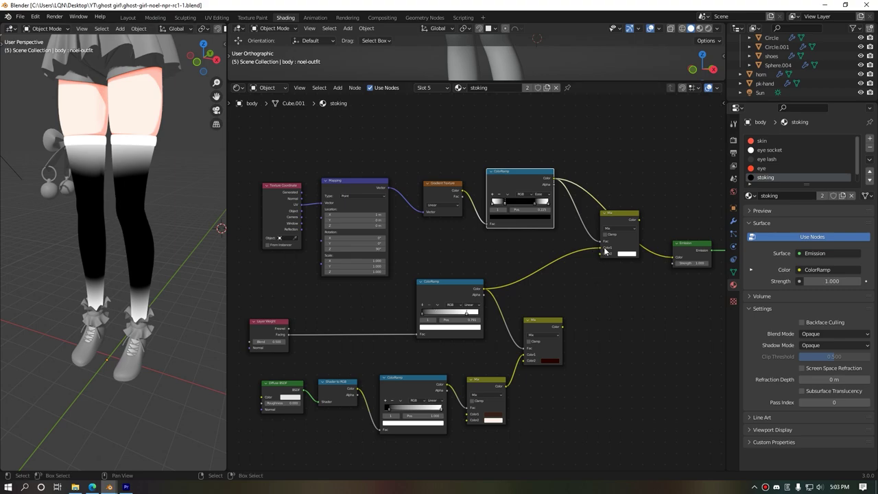
- Link the upper Mix Color output to Emission Color, then shift Emission and Material Output right
mouse_move(640, 220)
mouse_down()
mouse_move(657, 248)
mouse_move(677, 259)
mouse_up()
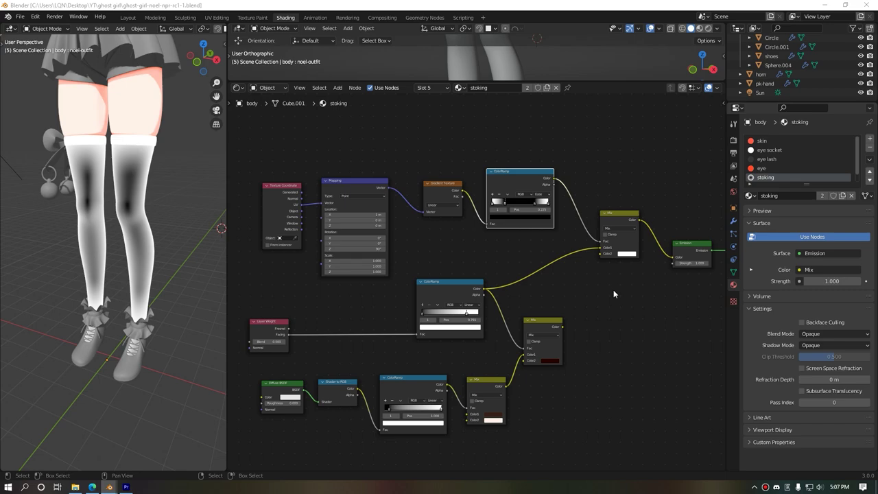
drag(246, 364, 573, 445)
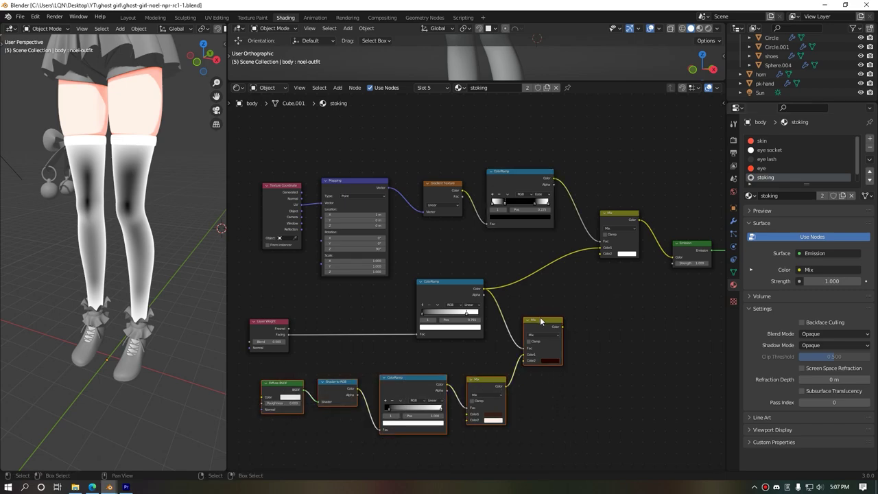
drag(540, 321, 550, 321)
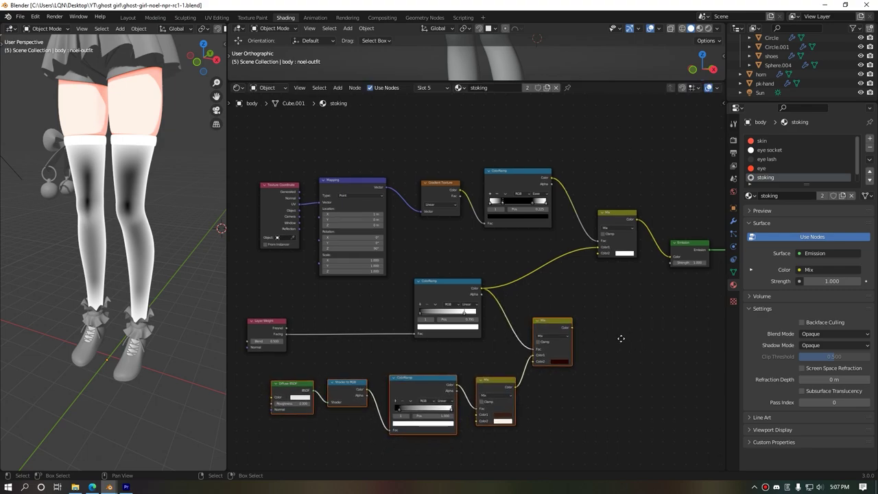
middle_drag(621, 338, 541, 312)
drag(653, 268, 549, 150)
drag(559, 198, 612, 209)
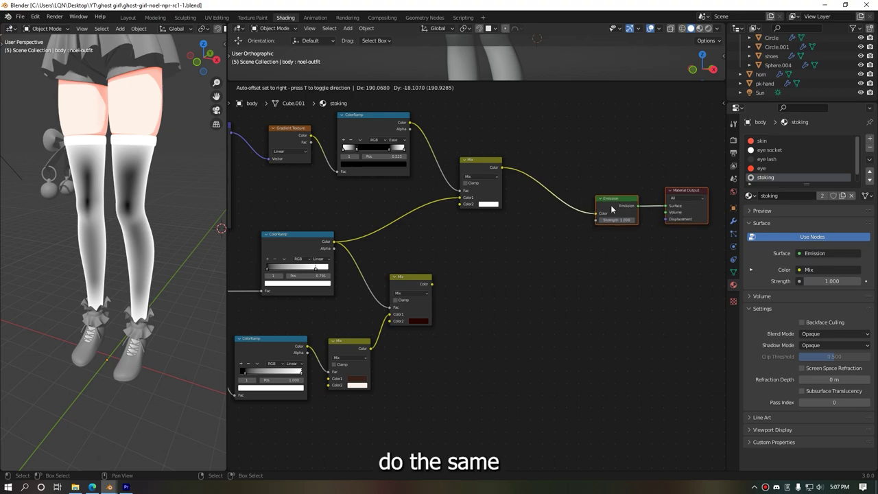
- Duplicate the upper Mix node onto the Emission link, keeping upper Mix wired into Emission Color
click(483, 166)
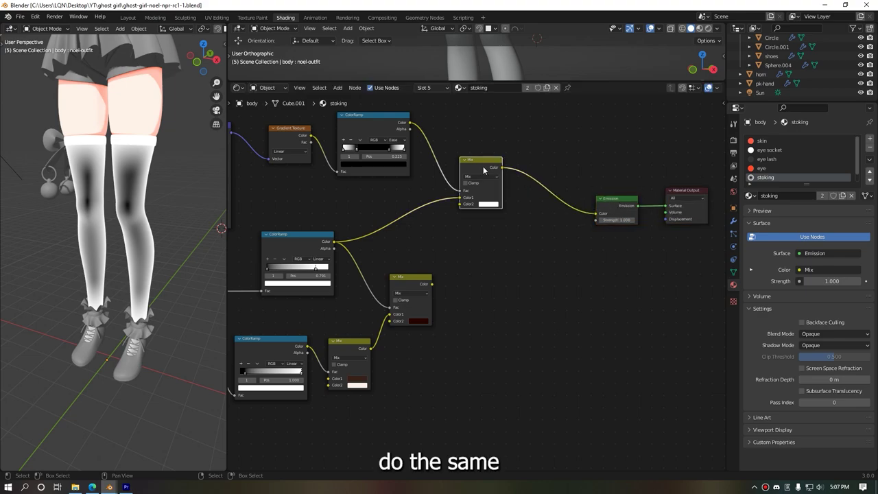
key(shift+d)
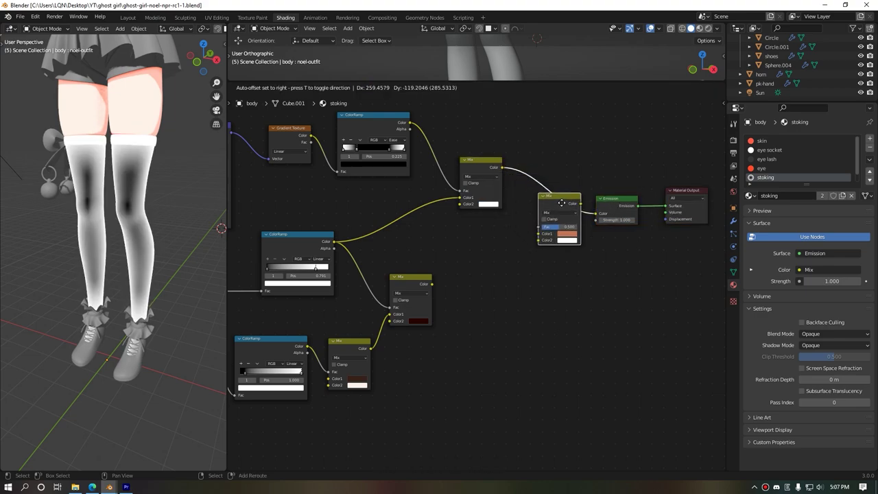
click(552, 203)
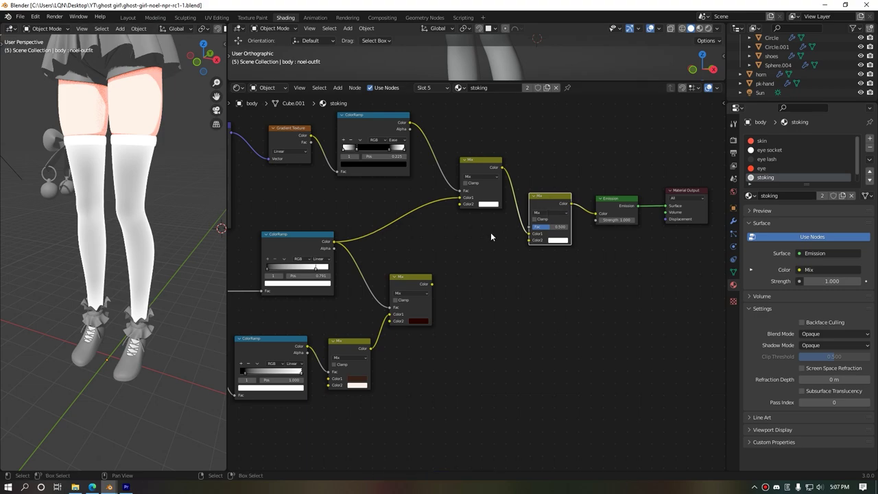
drag(529, 234, 532, 227)
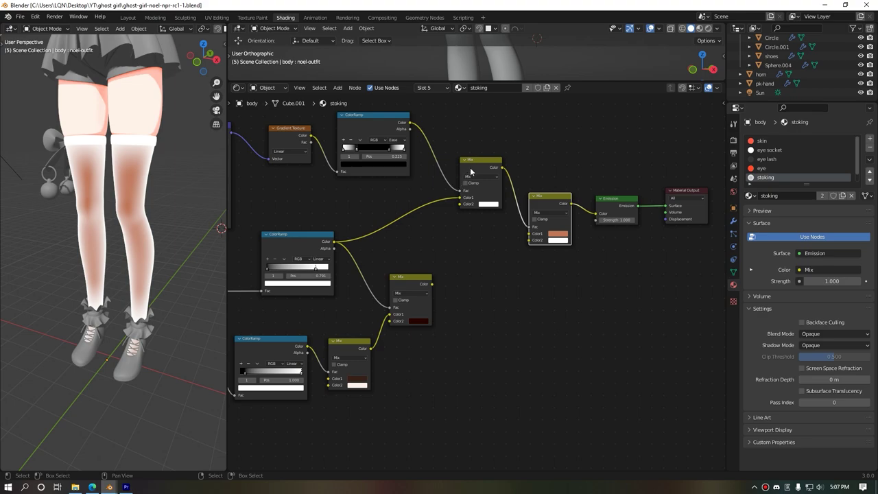
drag(471, 171, 460, 172)
drag(532, 227, 595, 214)
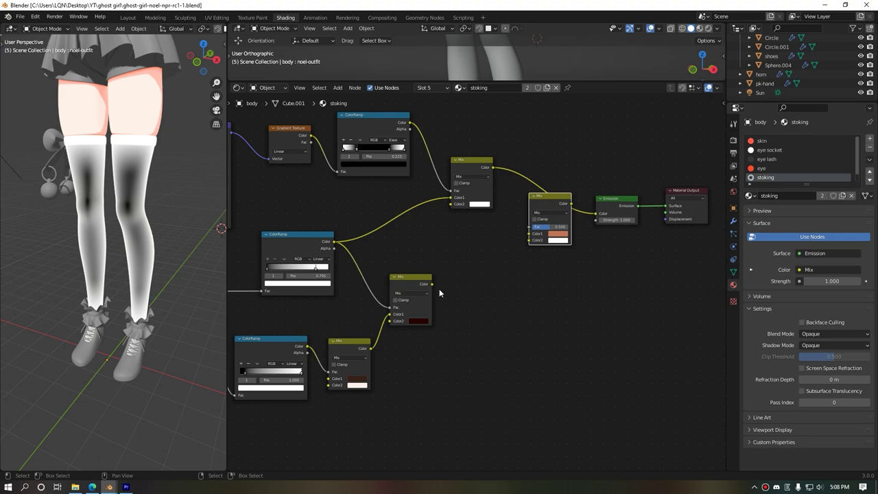
- Wire lower Mix into the new Mix's Color1 and upper Mix into its Fac; feed its output to Emission
middle_drag(355, 328, 393, 317)
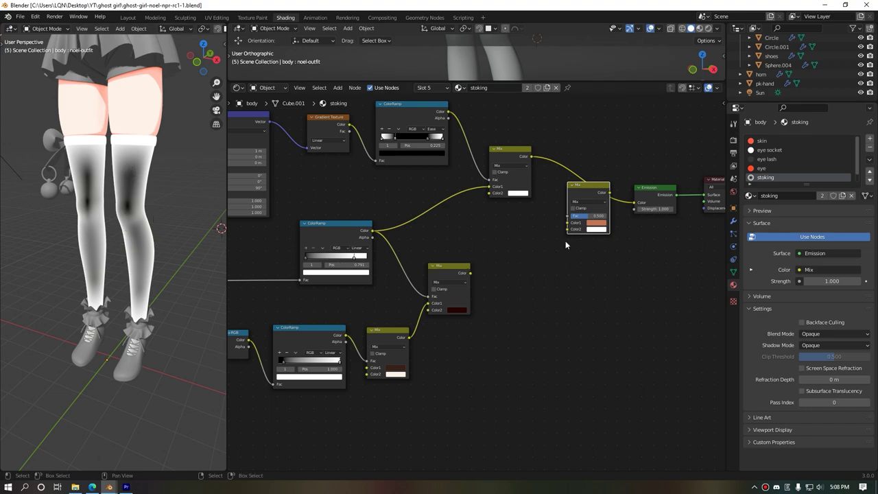
drag(469, 273, 569, 223)
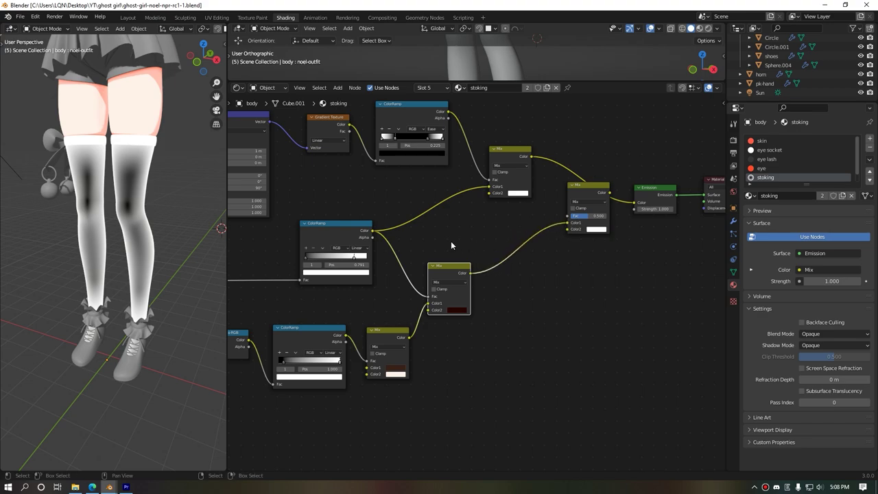
drag(531, 157, 627, 111)
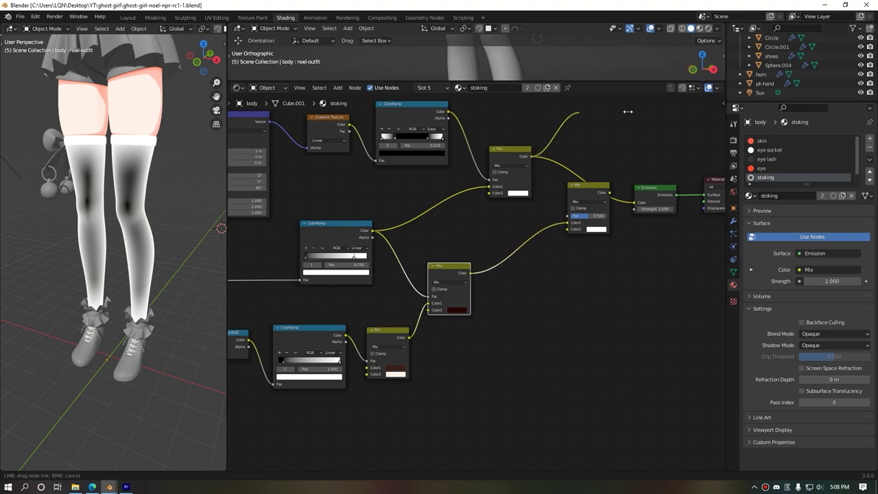
drag(627, 111, 575, 218)
drag(608, 192, 634, 203)
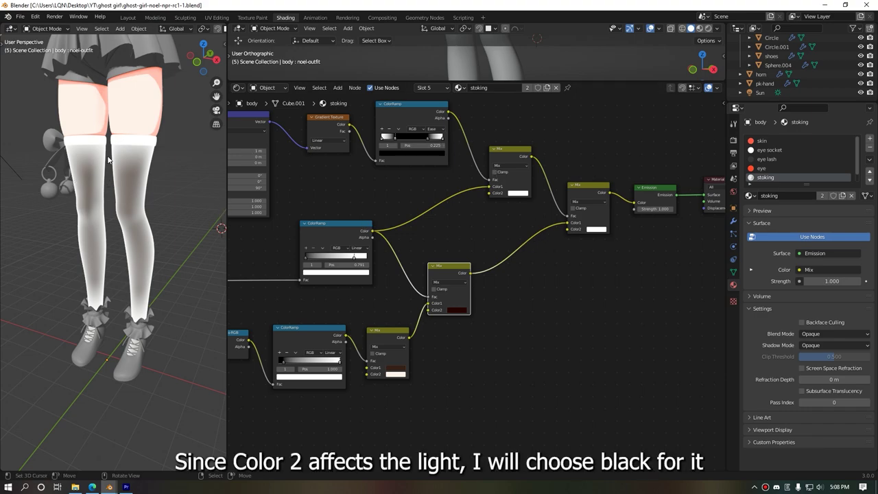
- Set the new Mix node's Color2 to black and inspect the sheer black stockings from the front
click(599, 230)
drag(639, 149, 638, 186)
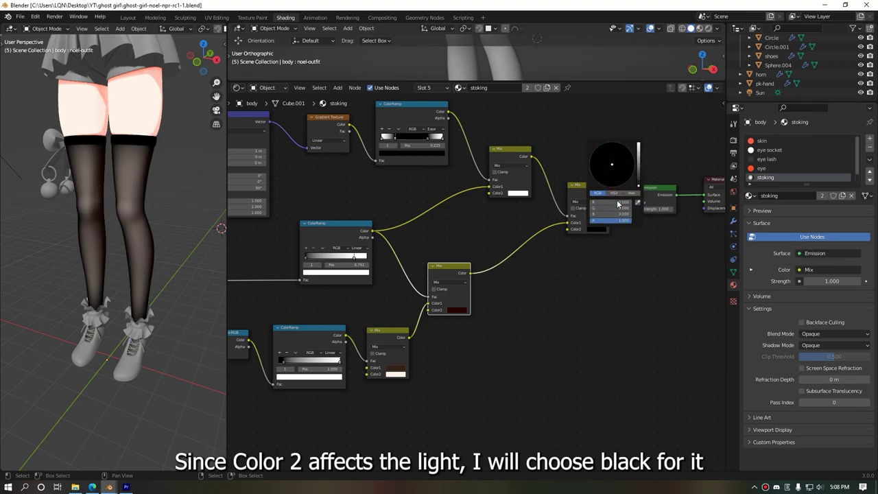
middle_drag(103, 243, 53, 235)
scroll(104, 227, up, 3)
scroll(110, 220, up, 2)
scroll(133, 206, up, 2)
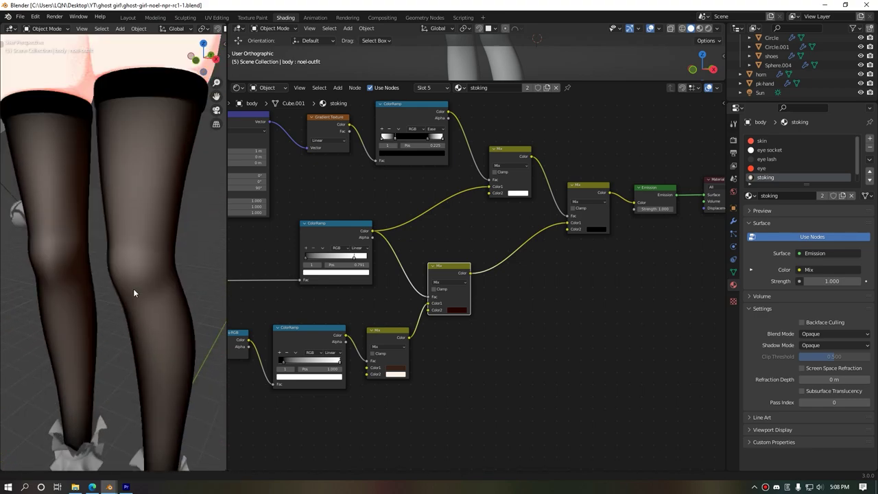
scroll(137, 278, down, 2)
scroll(567, 246, up, 1)
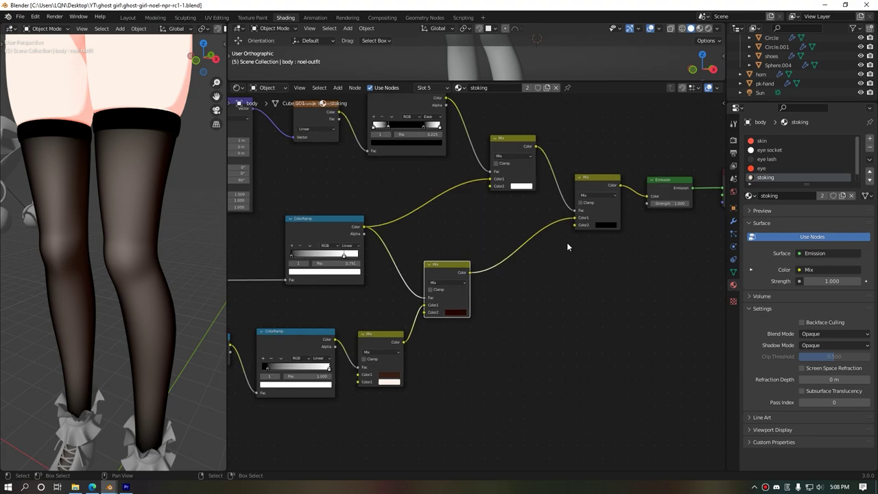
middle_drag(555, 277, 640, 370)
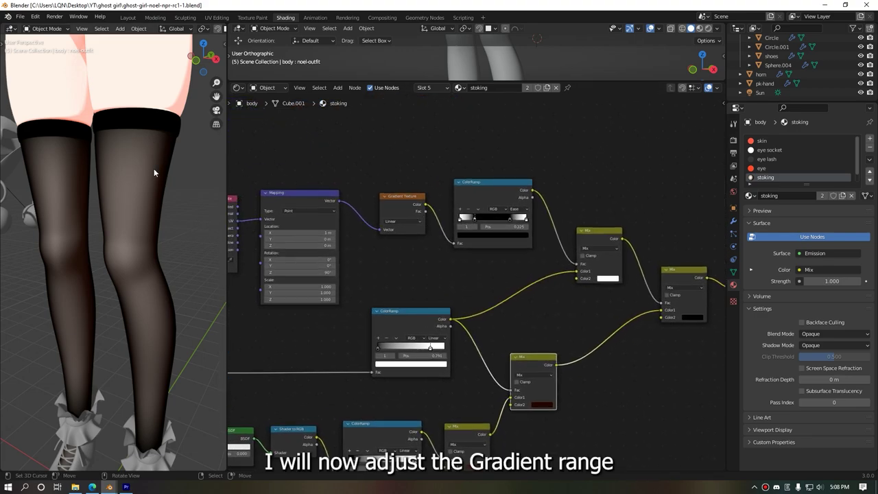
middle_drag(147, 425, 158, 421)
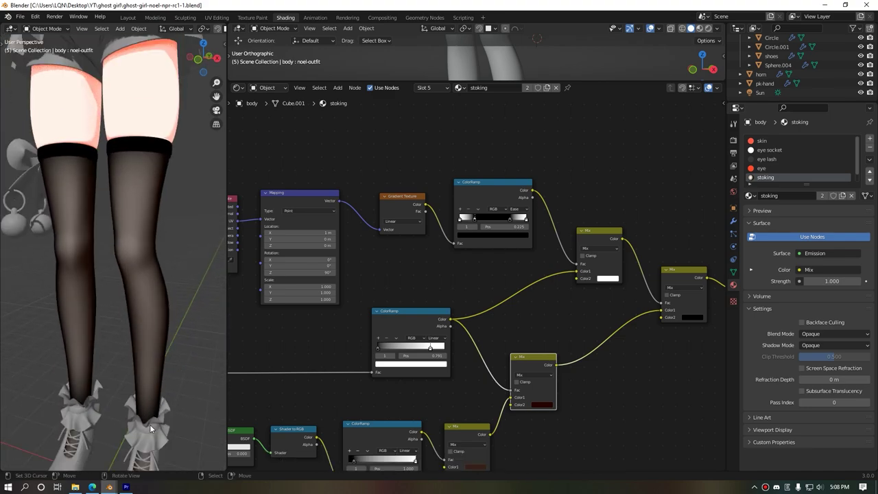
scroll(140, 188, up, 1)
scroll(139, 146, up, 1)
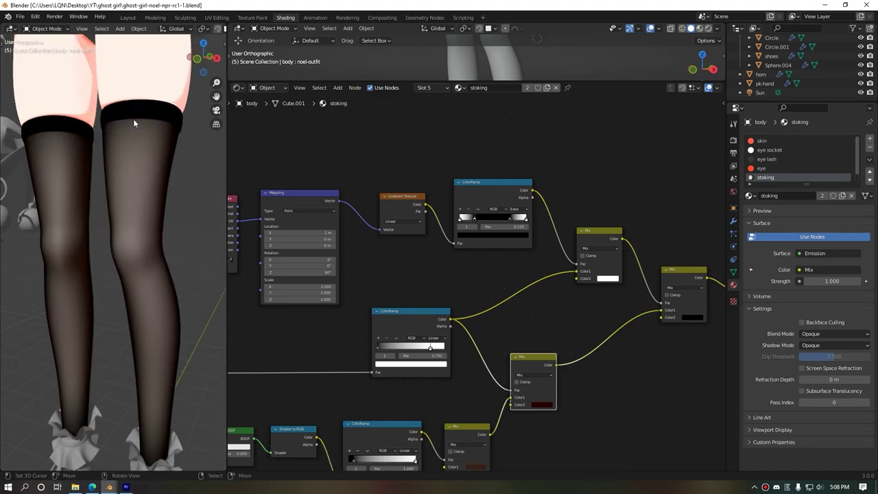
scroll(446, 231, up, 1)
scroll(453, 206, up, 1)
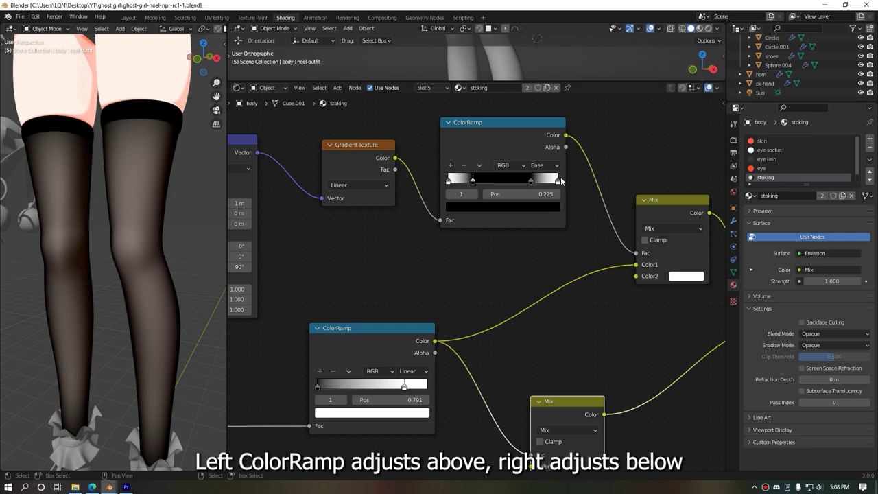
- Slide the upper ColorRamp's left stop and black stop to new positions along the gradient
mouse_move(470, 183)
mouse_down()
mouse_move(484, 182)
mouse_move(457, 184)
mouse_up()
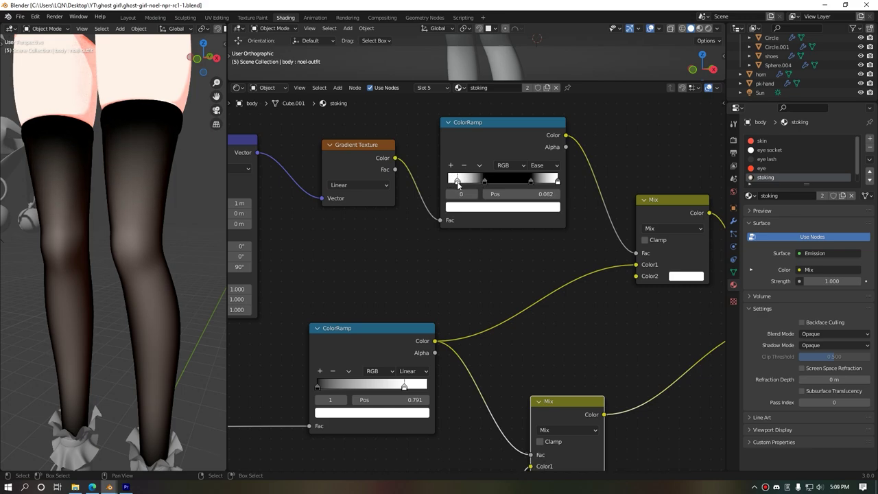
mouse_move(125, 156)
middle_down()
mouse_move(166, 166)
mouse_move(146, 196)
mouse_move(142, 172)
middle_up()
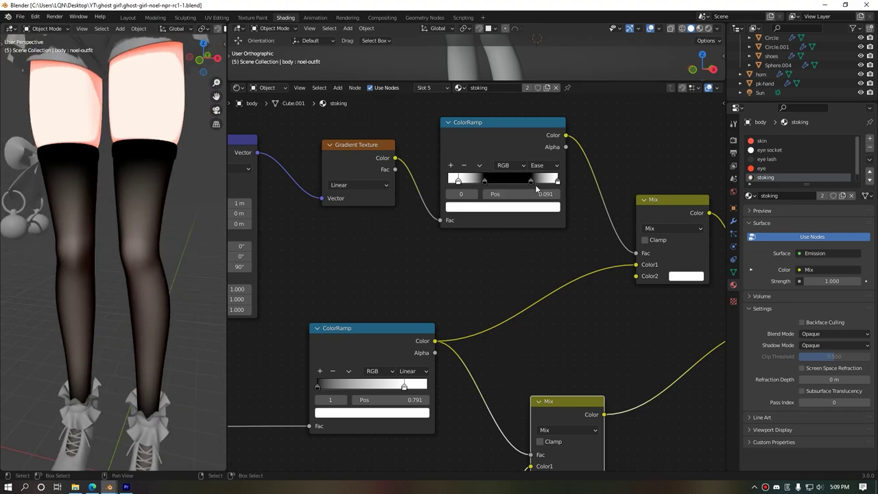
mouse_move(531, 181)
mouse_down()
mouse_move(523, 182)
mouse_move(549, 183)
mouse_up()
mouse_move(76, 326)
middle_down()
mouse_move(158, 359)
mouse_move(207, 345)
mouse_move(40, 350)
mouse_move(48, 349)
middle_up()
- Review the dark-edged, lighter-centred stockings in a perspective view and reframe the node tree
scroll(465, 332, down, 2)
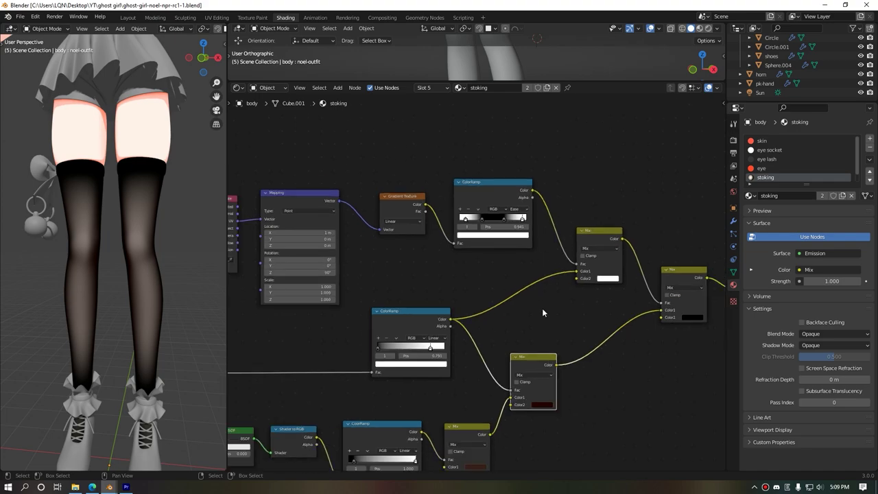
middle_drag(547, 278, 508, 251)
scroll(520, 279, down, 1)
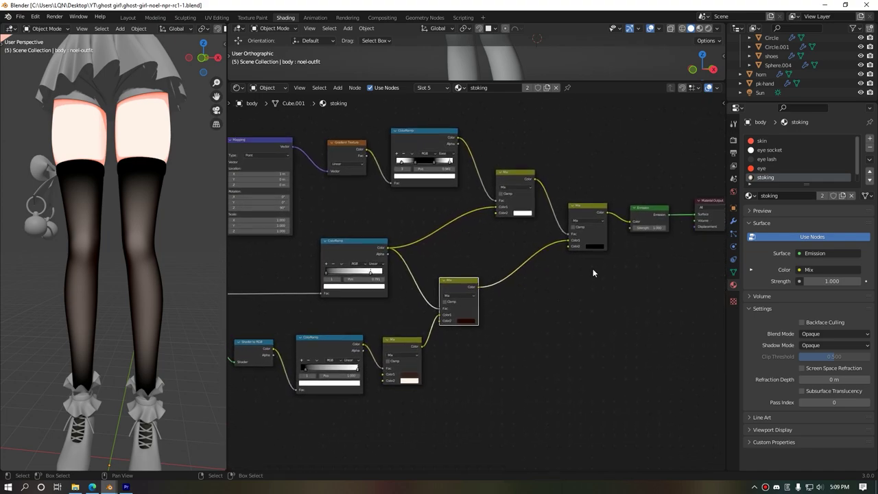
scroll(593, 272, up, 2)
scroll(615, 279, down, 1)
middle_drag(514, 345, 571, 343)
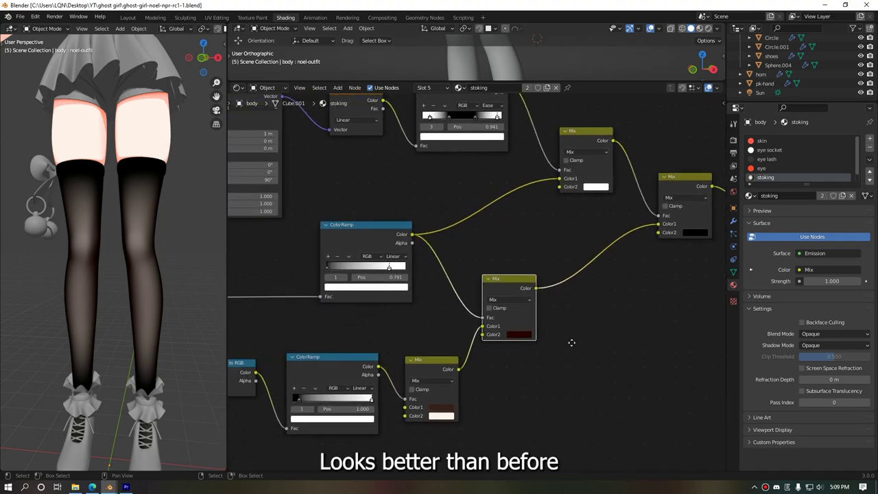
scroll(567, 343, down, 1)
scroll(113, 292, down, 2)
mouse_move(124, 304)
middle_down()
mouse_move(177, 301)
mouse_move(19, 302)
middle_up()
scroll(83, 271, up, 2)
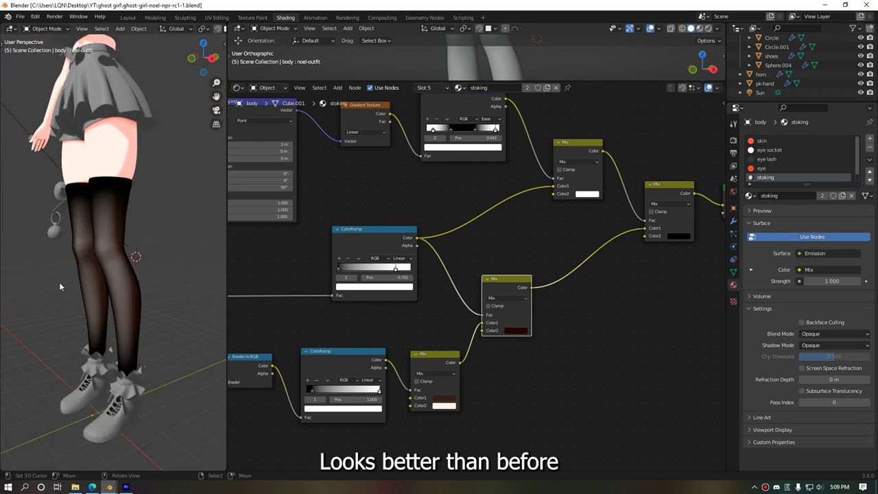
middle_drag(59, 282, 106, 285)
key(KP_5)
scroll(110, 285, up, 2)
scroll(480, 243, down, 1)
mouse_move(480, 244)
middle_down()
mouse_move(575, 233)
mouse_move(509, 258)
middle_up()
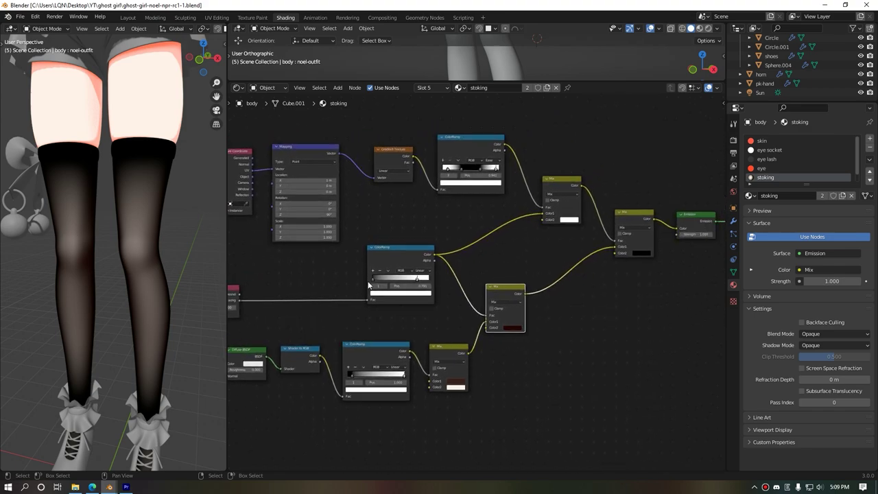
middle_drag(518, 266, 533, 306)
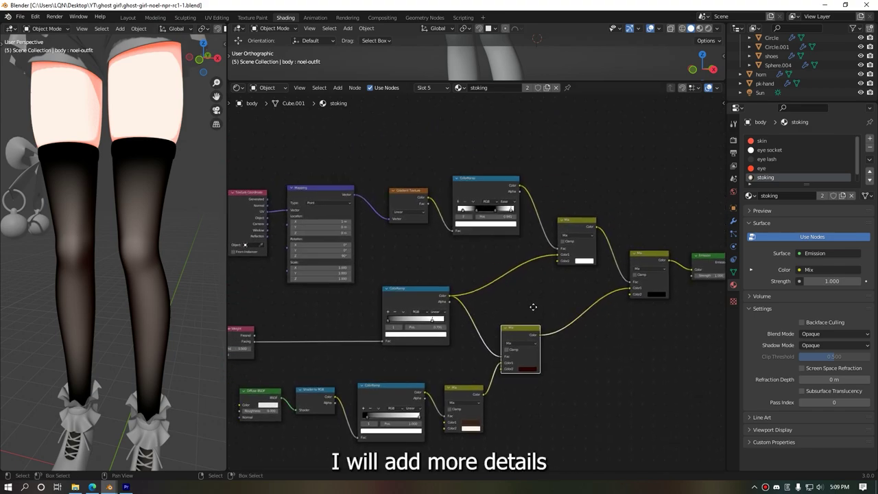
scroll(531, 302, down, 1)
scroll(525, 291, down, 1)
scroll(489, 293, down, 2)
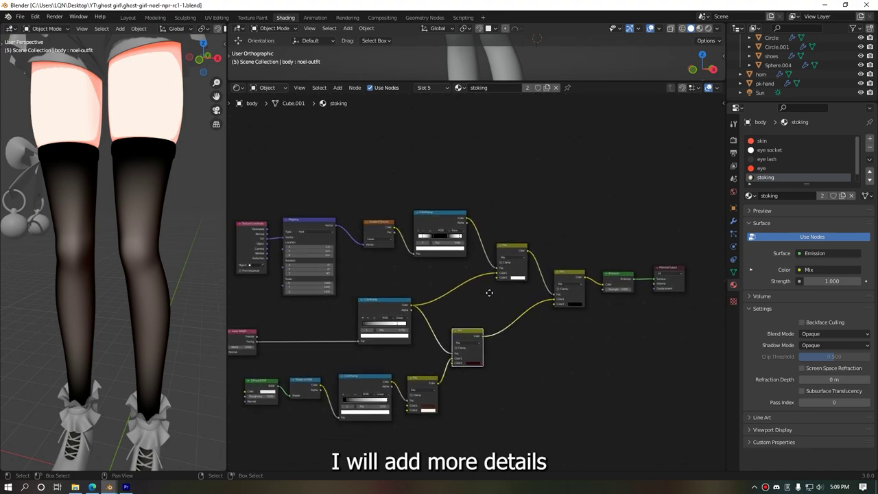
middle_drag(489, 293, 539, 286)
scroll(131, 199, up, 1)
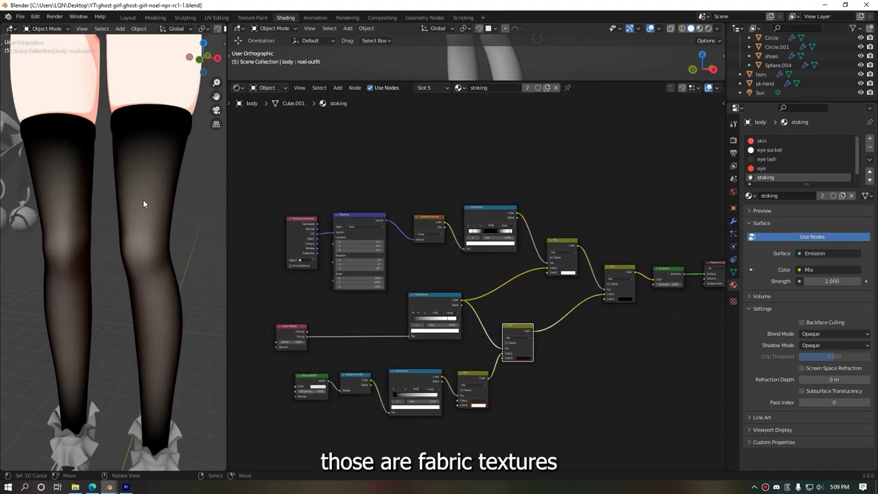
scroll(164, 224, up, 1)
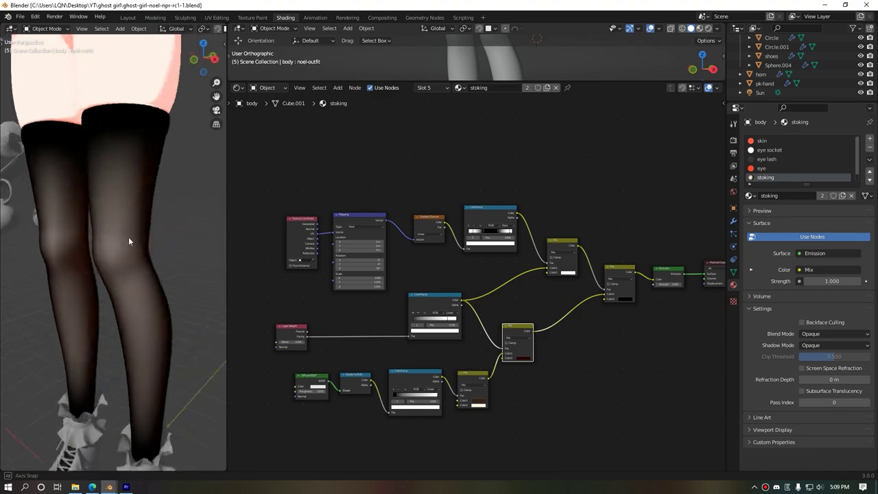
scroll(63, 212, up, 2)
scroll(103, 185, down, 2)
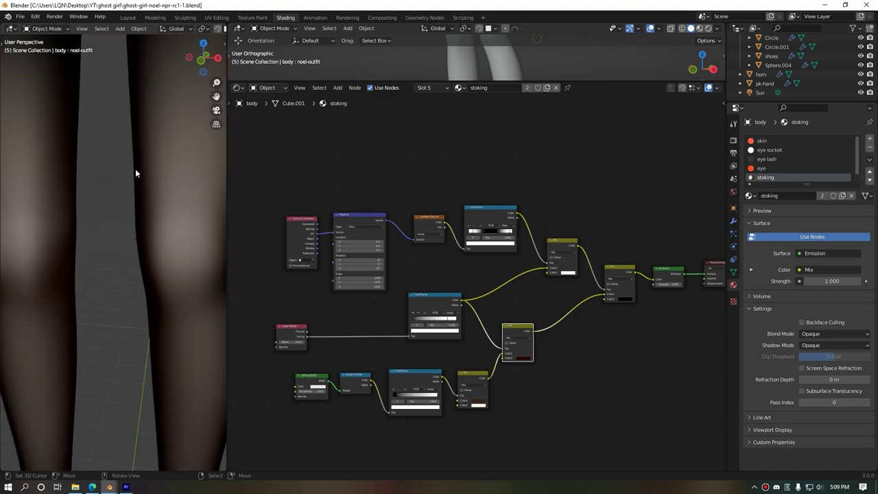
scroll(144, 175, down, 2)
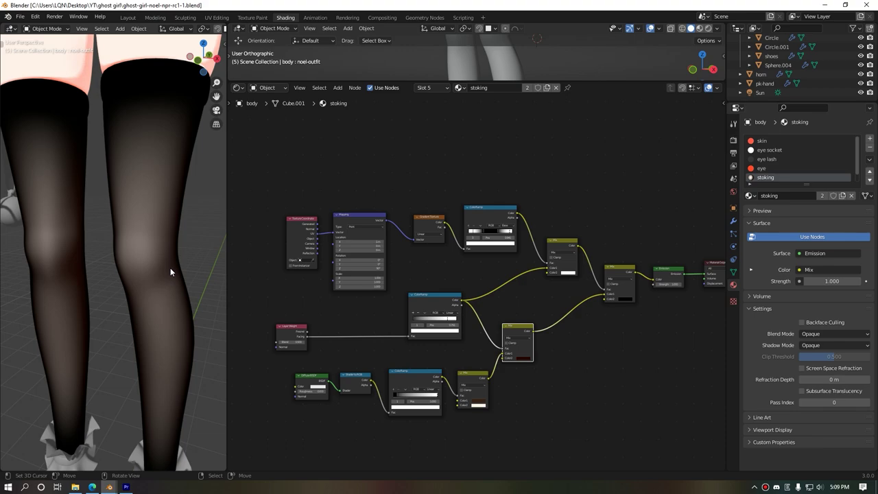
mouse_move(552, 164)
middle_down()
mouse_move(538, 196)
mouse_move(553, 220)
mouse_move(515, 229)
middle_up()
scroll(543, 229, up, 1)
middle_drag(457, 217, 493, 221)
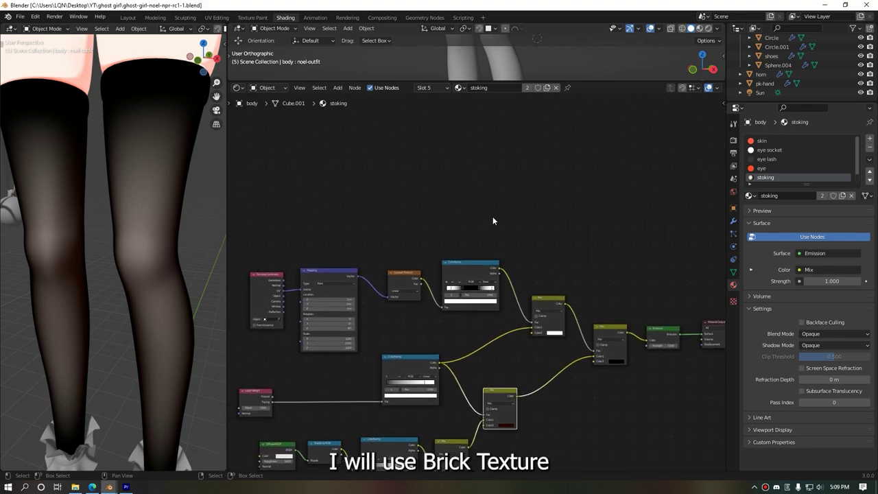
- Add a Brick Texture node via the 'br' search and link its Color to Emission Color
scroll(496, 218, up, 1)
scroll(496, 217, up, 1)
key(shift+a)
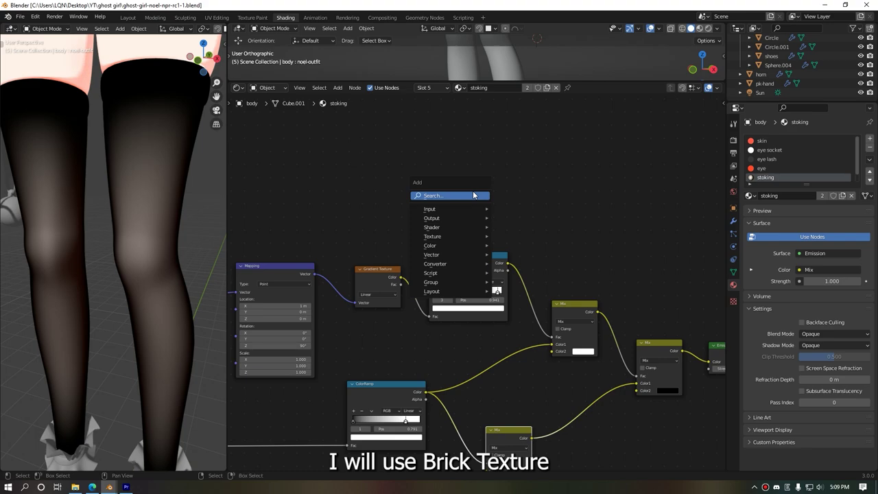
text(bri)
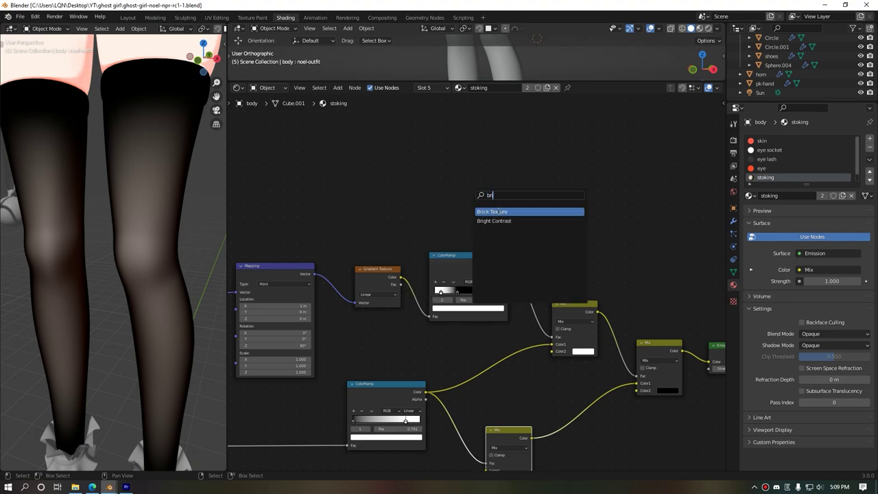
key(Return)
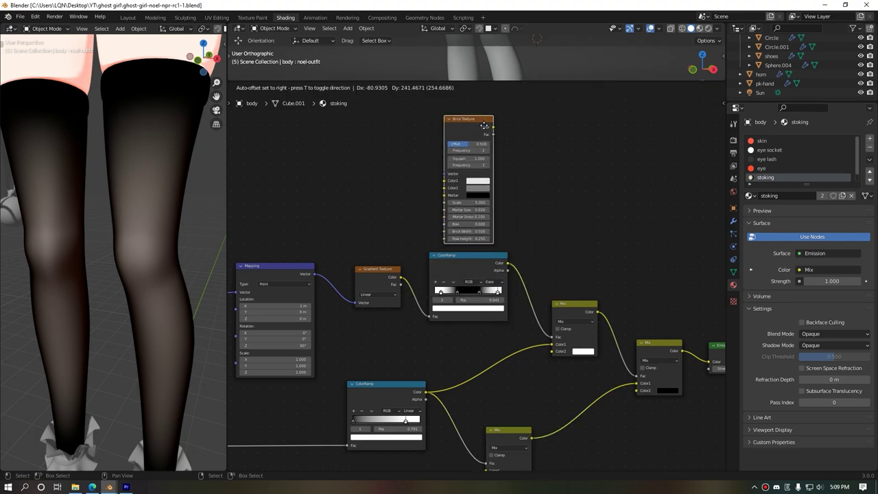
click(434, 127)
scroll(539, 172, down, 1)
scroll(492, 179, down, 1)
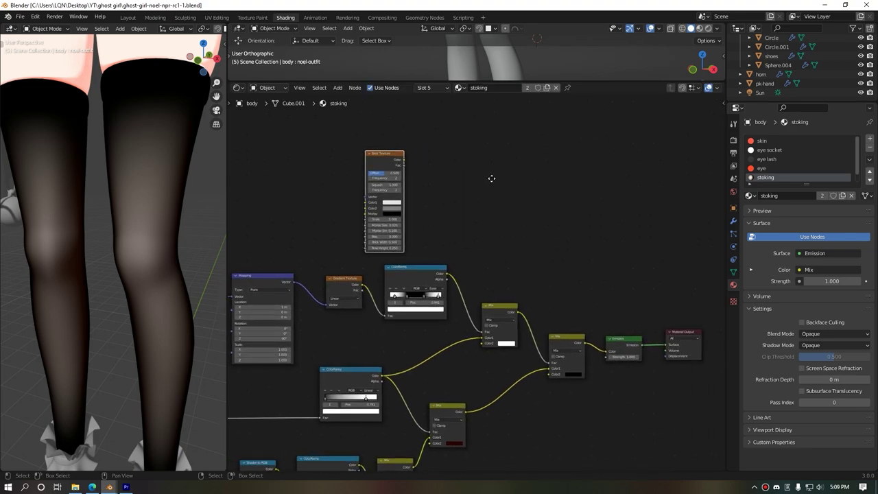
mouse_move(390, 157)
mouse_down()
mouse_move(529, 169)
mouse_move(615, 351)
mouse_up()
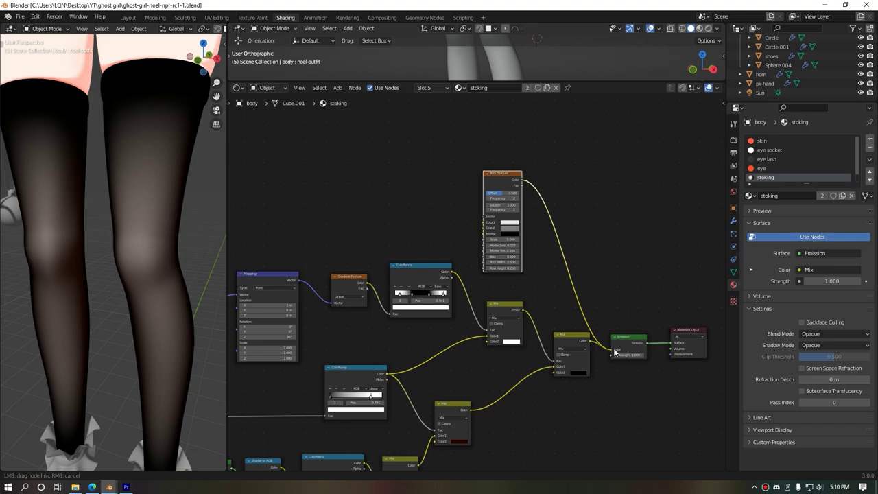
drag(508, 184, 445, 154)
- Move the Texture Coordinate and Mapping nodes up-left, with Texture Coordinate above Mapping
mouse_move(355, 219)
middle_down()
mouse_move(486, 263)
mouse_move(465, 206)
middle_up()
scroll(485, 264, up, 2)
drag(292, 199, 428, 296)
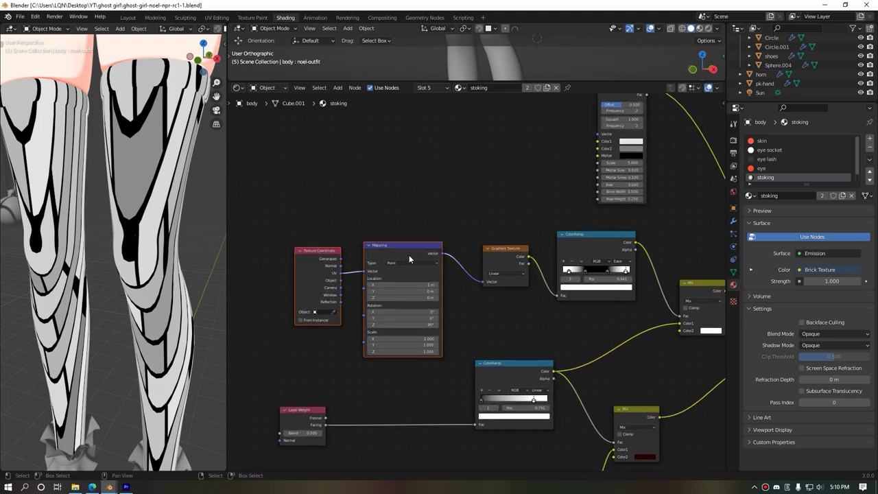
key(g)
click(377, 207)
scroll(438, 204, up, 1)
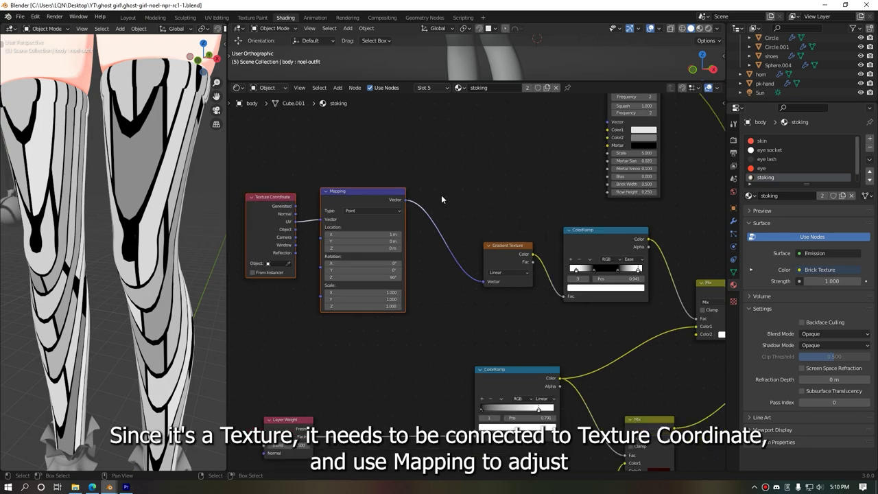
middle_drag(441, 195, 463, 251)
click(288, 269)
drag(288, 269, 281, 159)
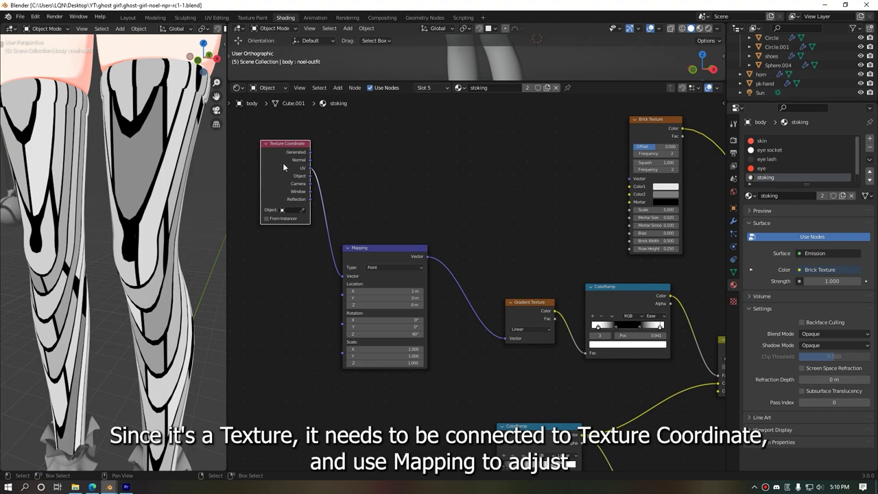
- Duplicate the Mapping node and place the copy above the original
click(395, 261)
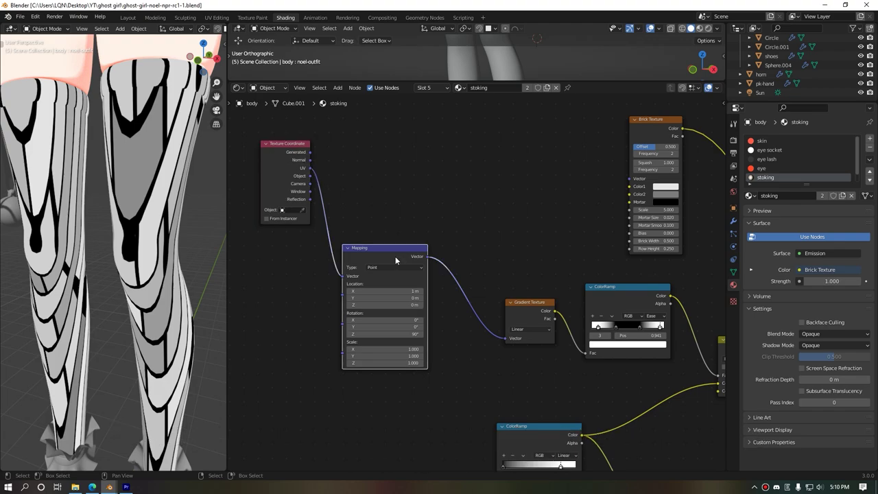
key(shift+d)
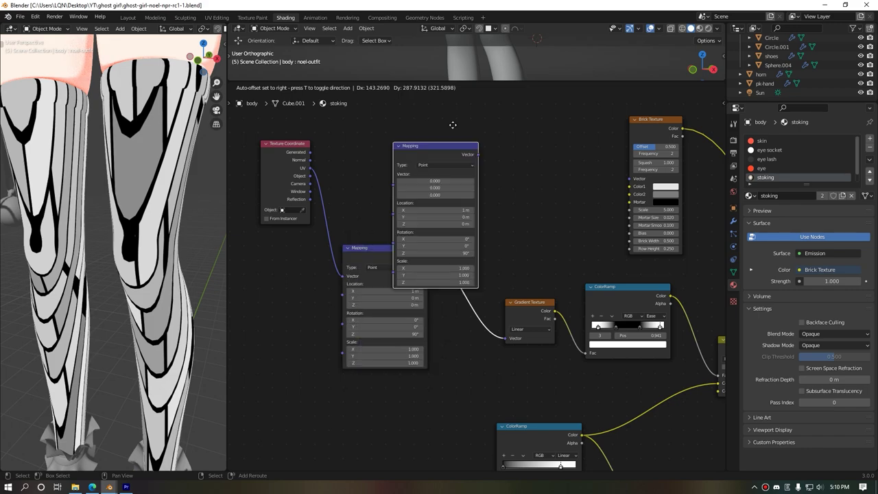
click(415, 99)
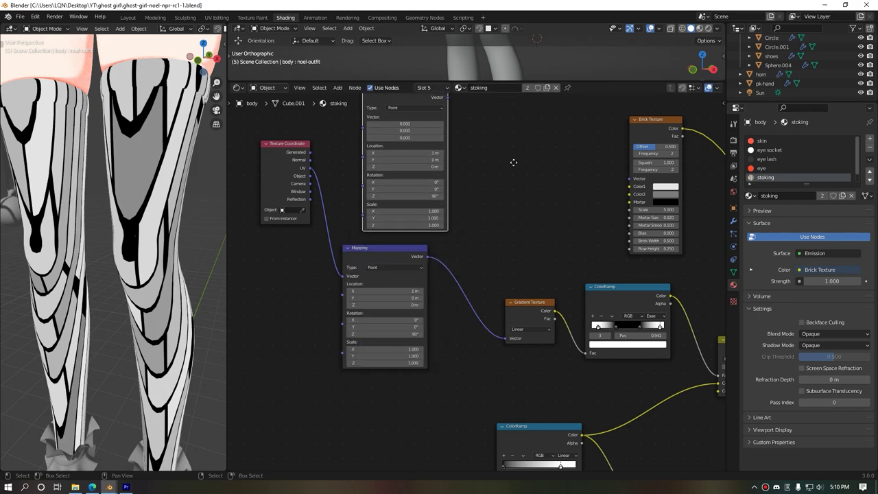
- Set the new Mapping node's Location X to 0 m and Rotation Z to 0°
middle_drag(515, 157, 535, 227)
click(442, 207)
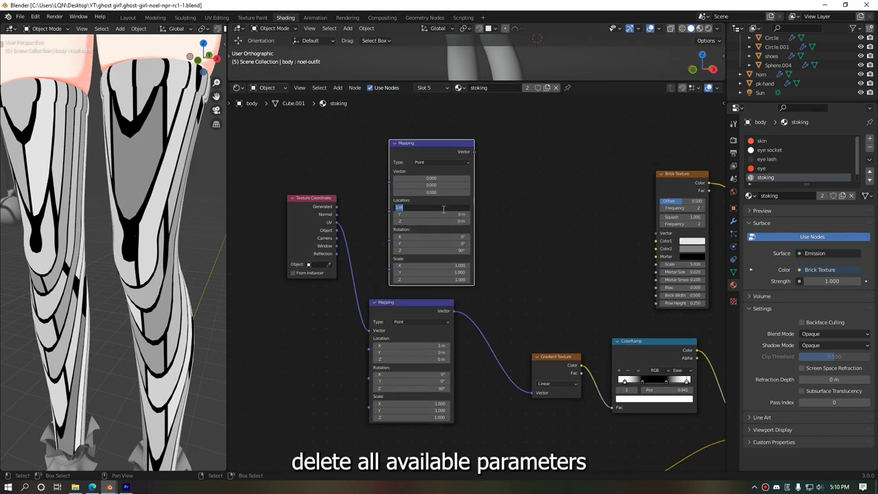
text(0)
key(Return)
click(432, 250)
text(0)
key(Return)
- Route UV through the new Mapping node into the Brick Texture Vector and check the brick grid
drag(336, 222, 390, 181)
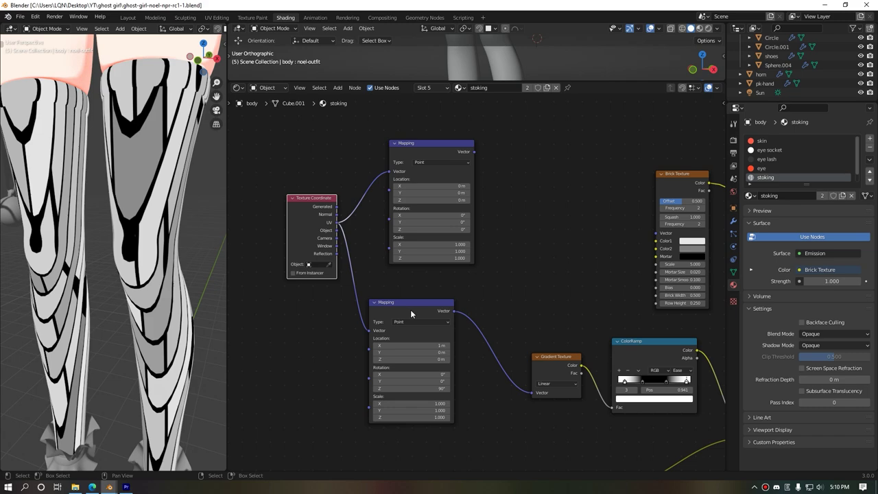
drag(410, 313, 435, 311)
drag(476, 157, 662, 233)
scroll(197, 290, down, 3)
mouse_move(173, 329)
middle_down()
mouse_move(57, 327)
mouse_move(192, 321)
middle_up()
middle_drag(569, 276, 395, 253)
middle_drag(214, 226, 164, 258)
scroll(354, 244, up, 3)
middle_drag(420, 223, 434, 261)
scroll(137, 219, up, 2)
- Make Brick Texture Color1 pure white and copy that white swatch onto Color2
scroll(137, 218, up, 2)
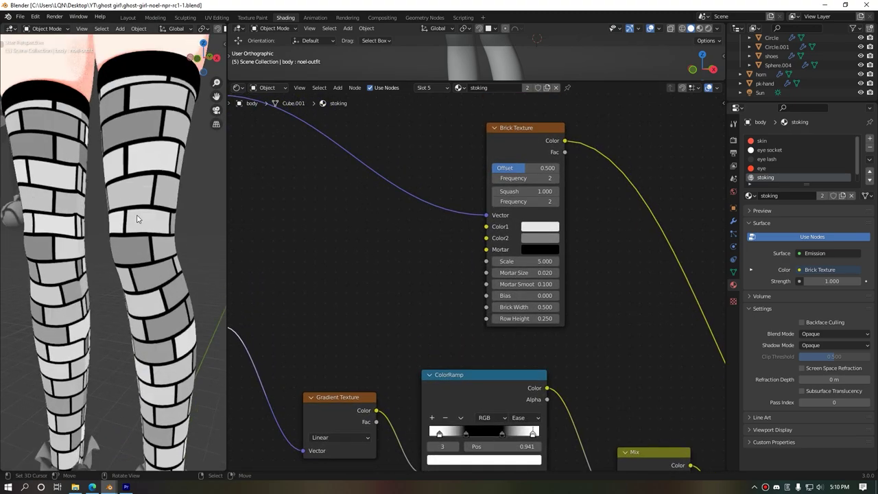
mouse_move(158, 242)
middle_down()
mouse_move(123, 252)
mouse_move(211, 242)
middle_up()
scroll(531, 235, up, 2)
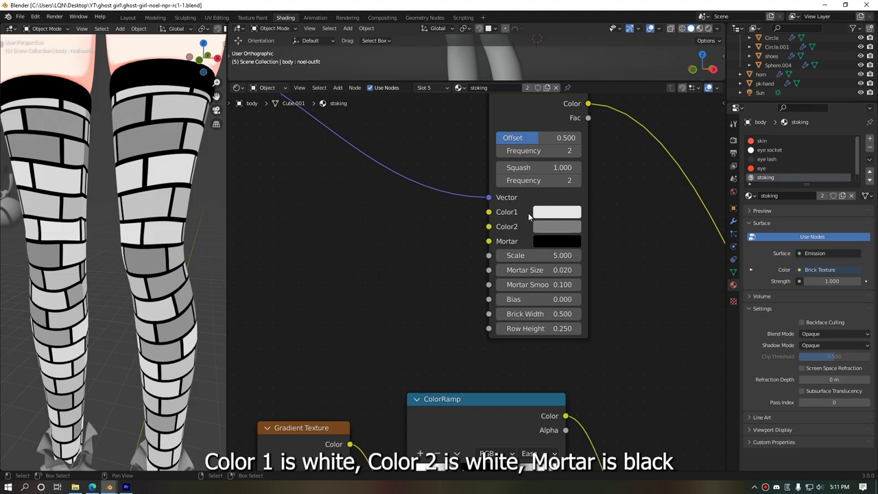
click(554, 217)
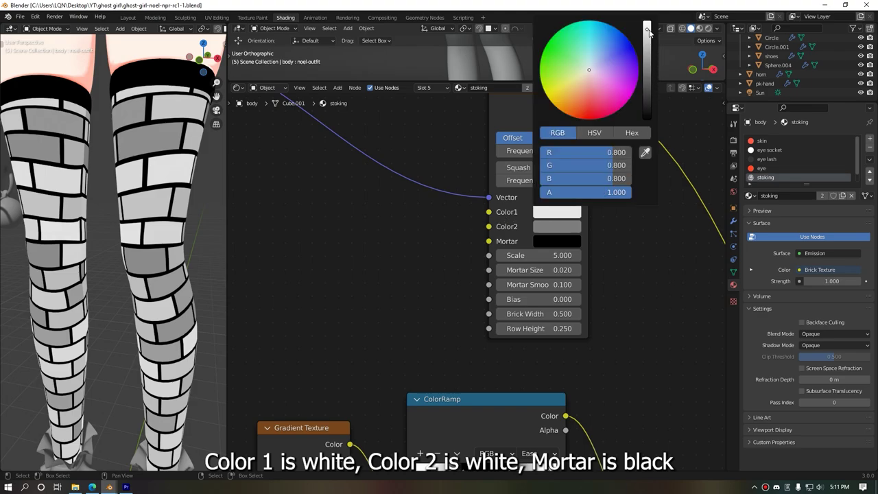
drag(648, 32, 647, 22)
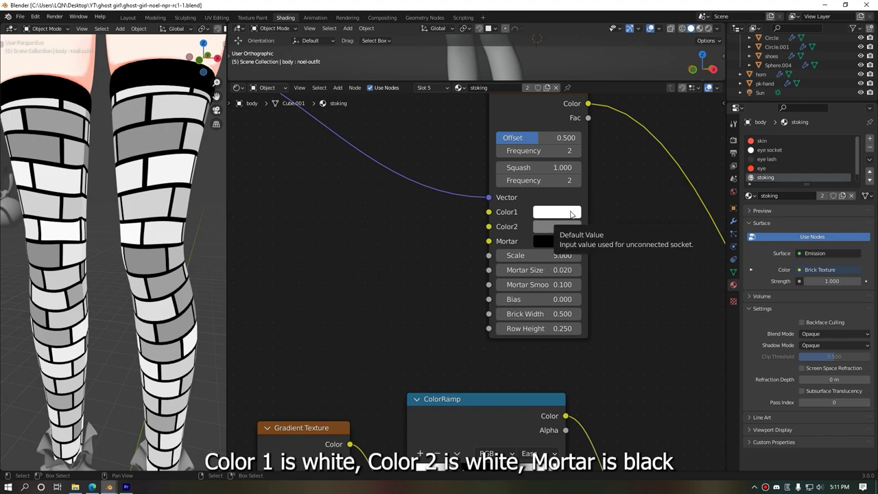
drag(571, 214, 567, 231)
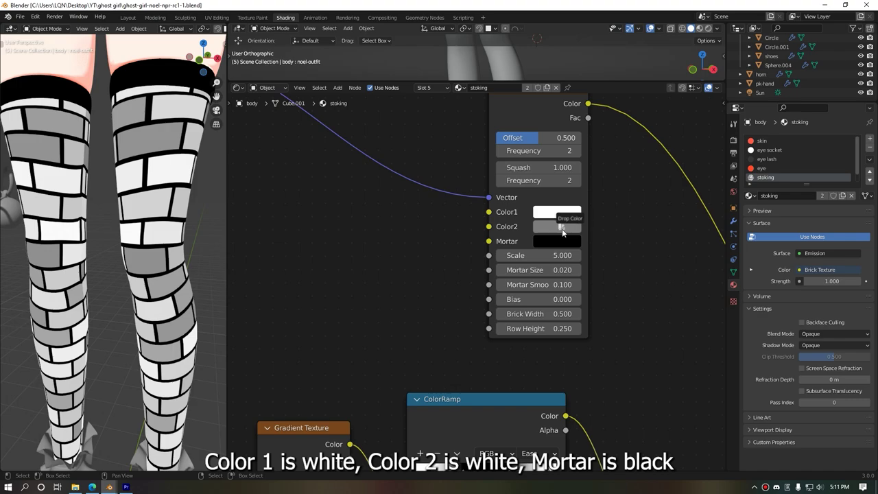
drag(567, 231, 559, 227)
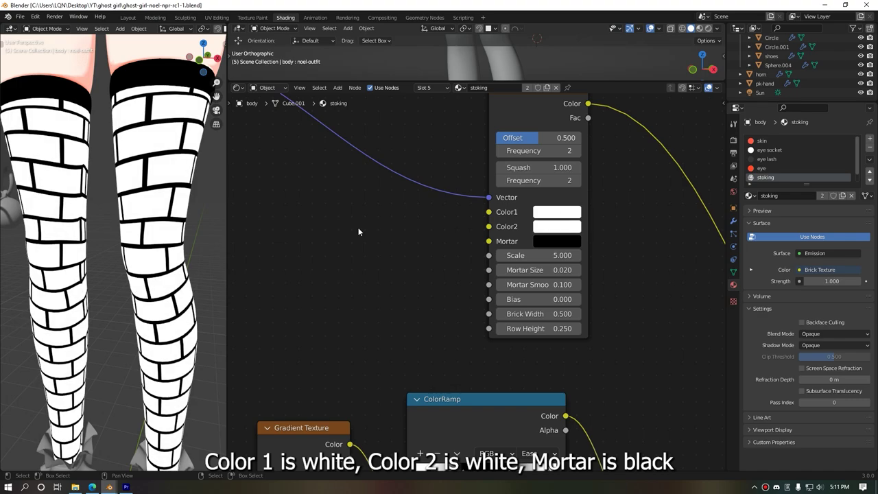
scroll(159, 211, down, 3)
mouse_move(171, 234)
middle_down()
mouse_move(101, 234)
mouse_move(169, 186)
mouse_move(143, 156)
middle_up()
scroll(169, 186, up, 2)
scroll(170, 186, up, 2)
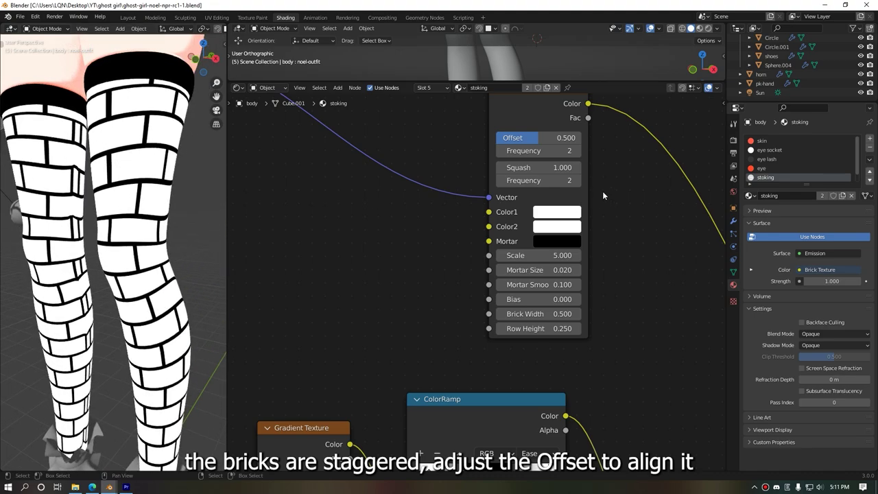
- Lower the Brick Texture Offset to 0.000 and orbit around the gridded stockings
mouse_move(543, 139)
mouse_down()
mouse_move(525, 140)
mouse_move(569, 140)
mouse_move(497, 139)
mouse_up()
scroll(177, 257, down, 2)
mouse_move(177, 257)
middle_down()
mouse_move(144, 261)
mouse_move(430, 293)
mouse_move(382, 293)
mouse_move(355, 319)
middle_up()
scroll(417, 310, up, 3)
scroll(355, 319, up, 1)
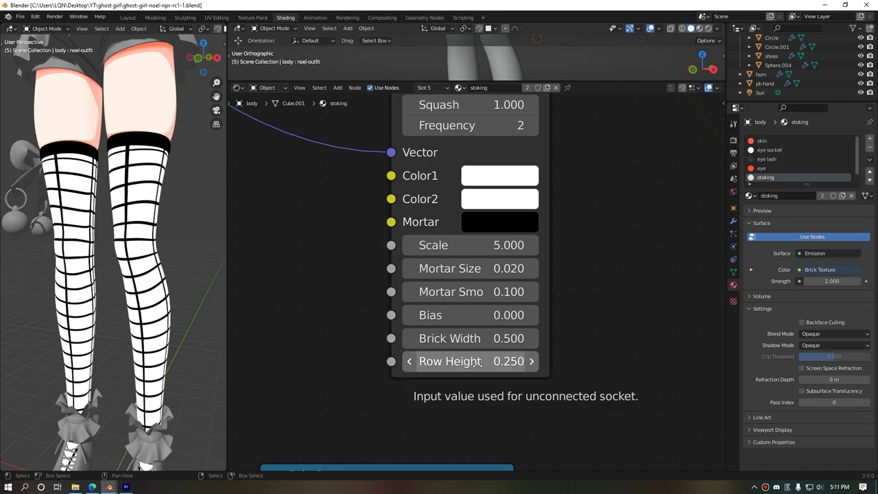
- Set the Brick Texture Row Height to 0.100
click(531, 361)
click(532, 361)
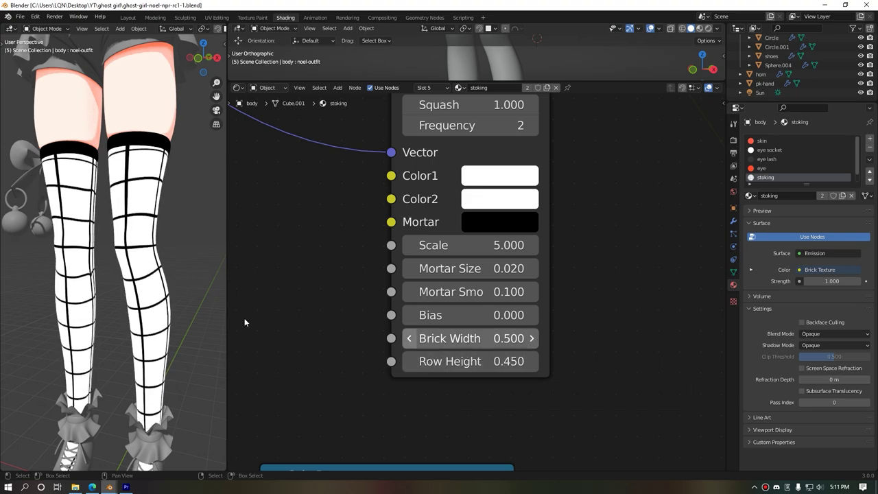
drag(411, 362, 537, 366)
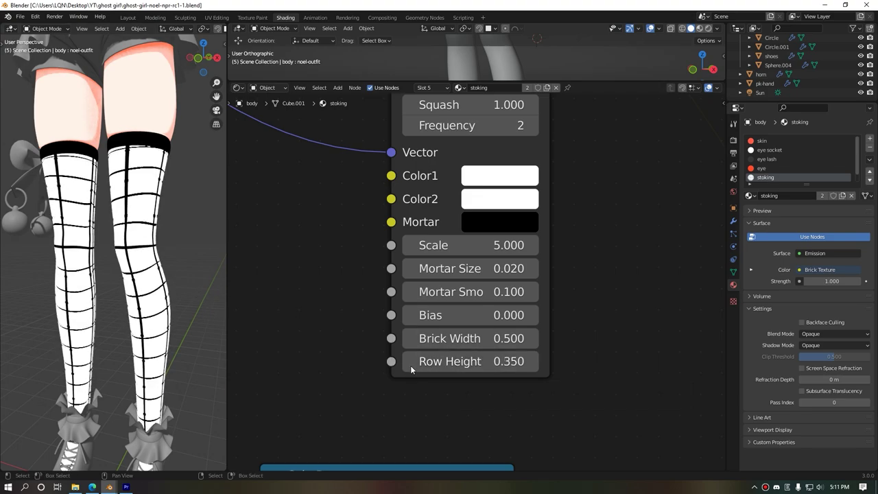
click(537, 363)
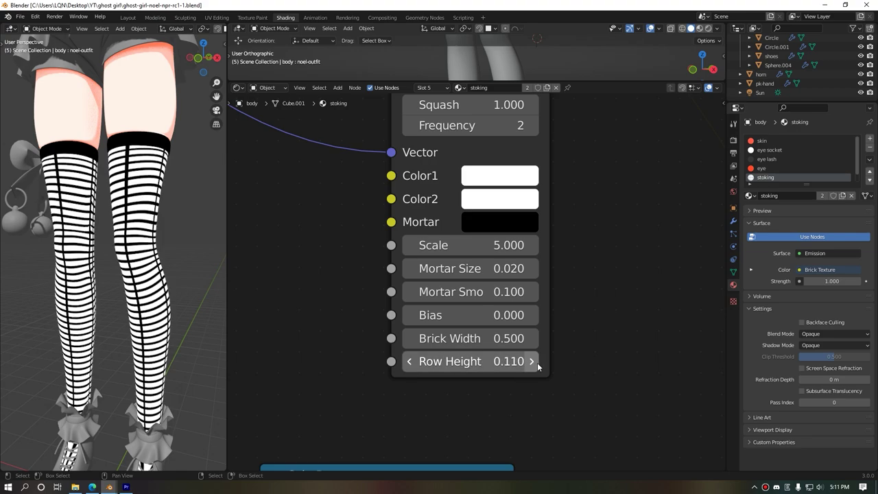
click(480, 367)
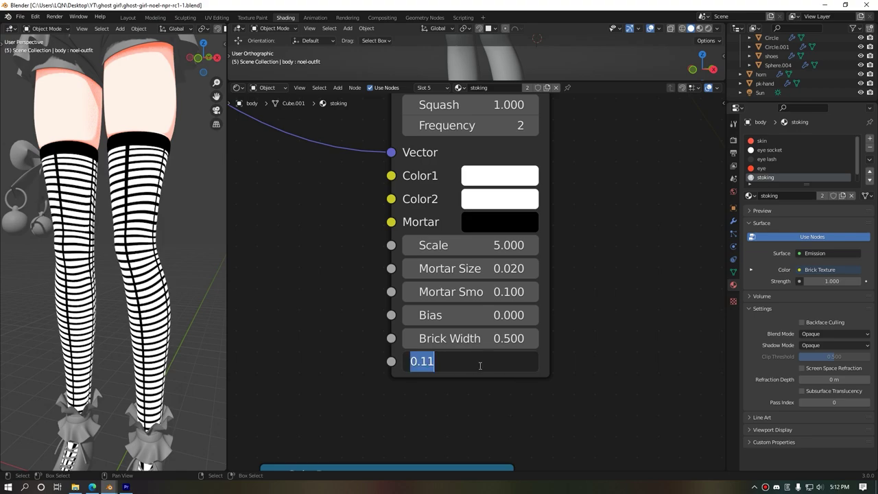
text(.1)
key(Return)
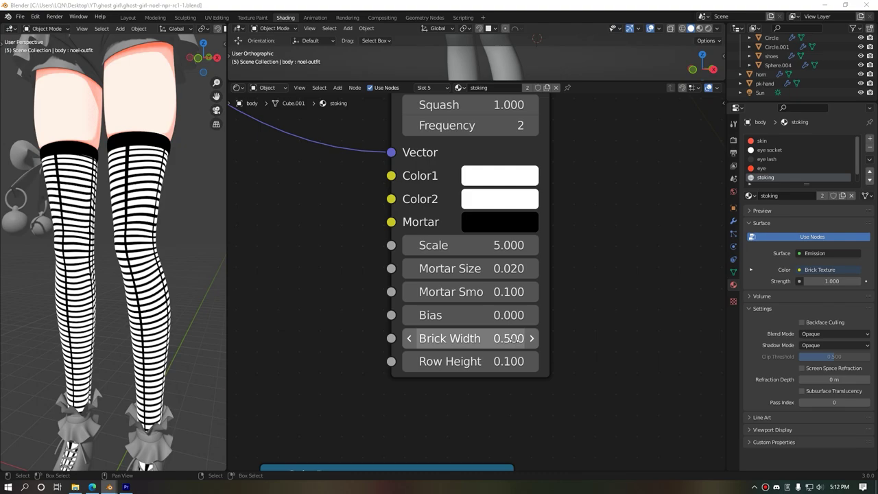
- Narrow Brick Width to 0.300 and return Bias to 0
click(415, 338)
click(414, 339)
mouse_move(180, 333)
middle_down()
mouse_move(21, 330)
mouse_move(217, 332)
middle_up()
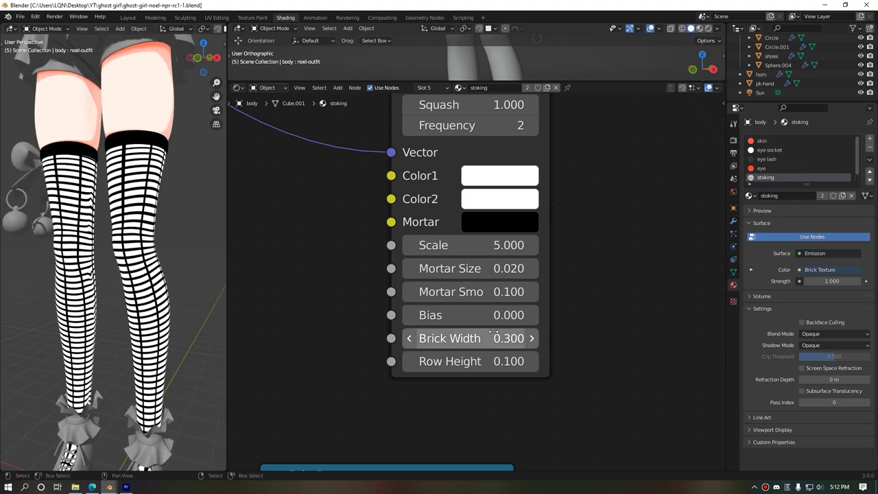
mouse_move(473, 316)
mouse_down()
mouse_move(507, 315)
mouse_move(481, 314)
mouse_up()
click(473, 315)
text(0)
key(Return)
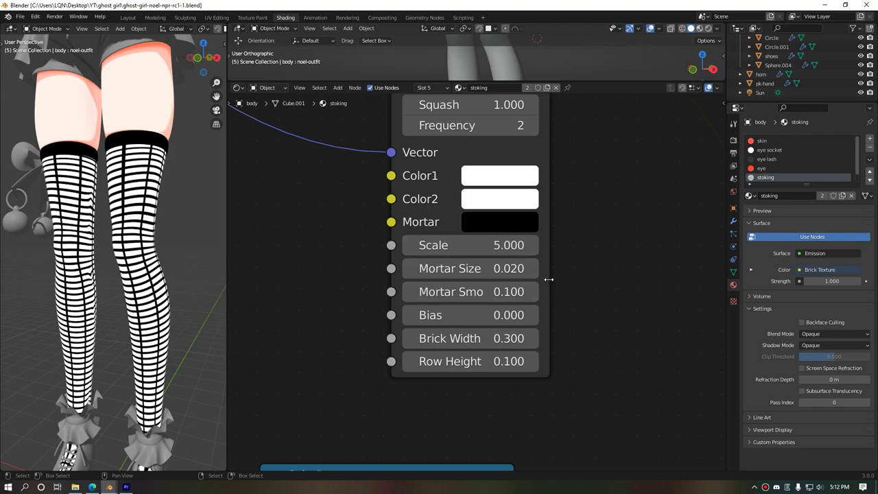
- Widen the Brick Texture node and set Mortar Smooth to 1.000 and Mortar Size to 0.100
drag(548, 279, 585, 279)
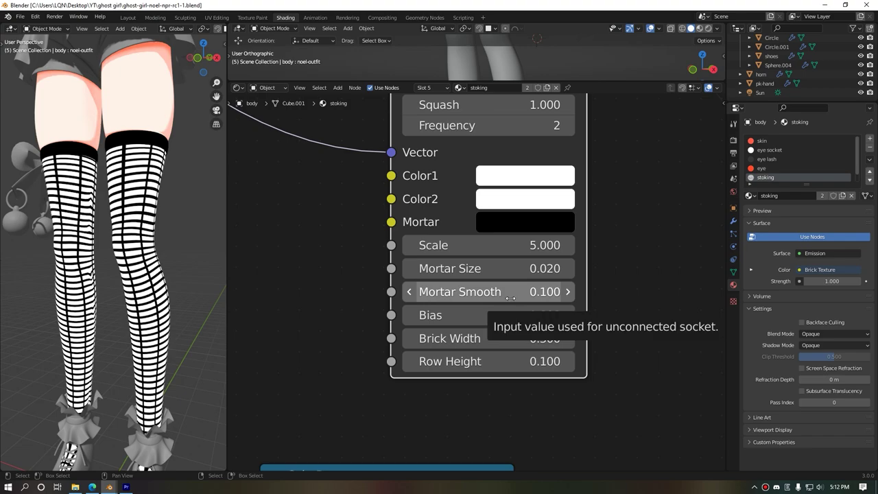
click(568, 291)
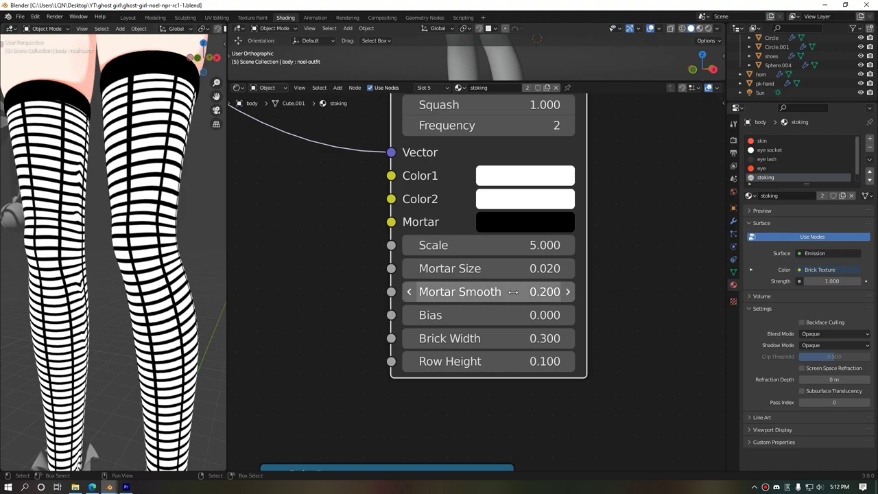
drag(549, 291, 603, 291)
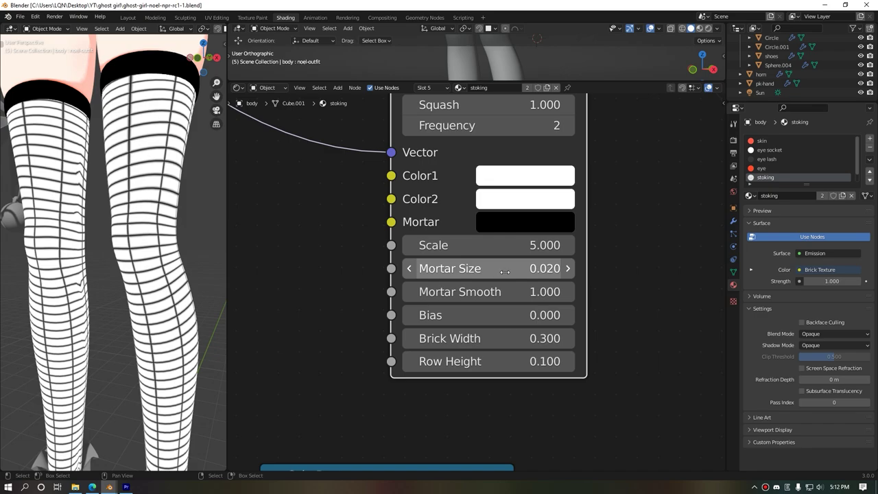
drag(537, 274, 519, 268)
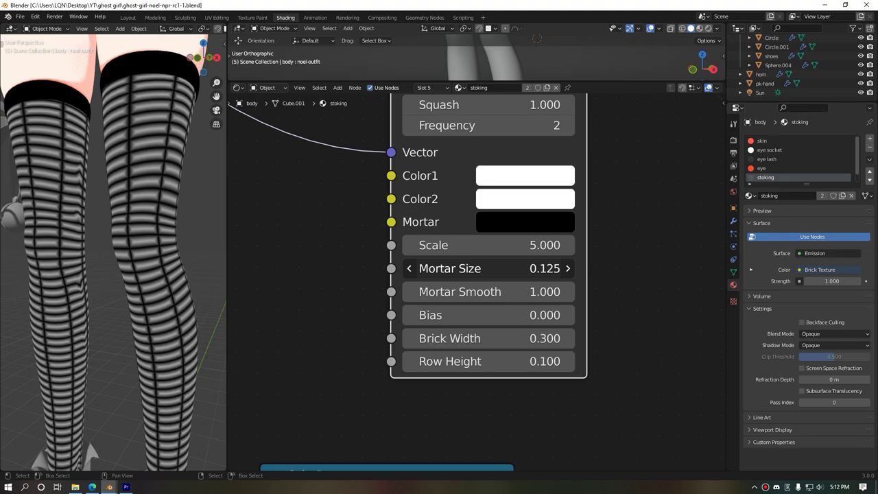
click(519, 268)
text(.1)
key(Return)
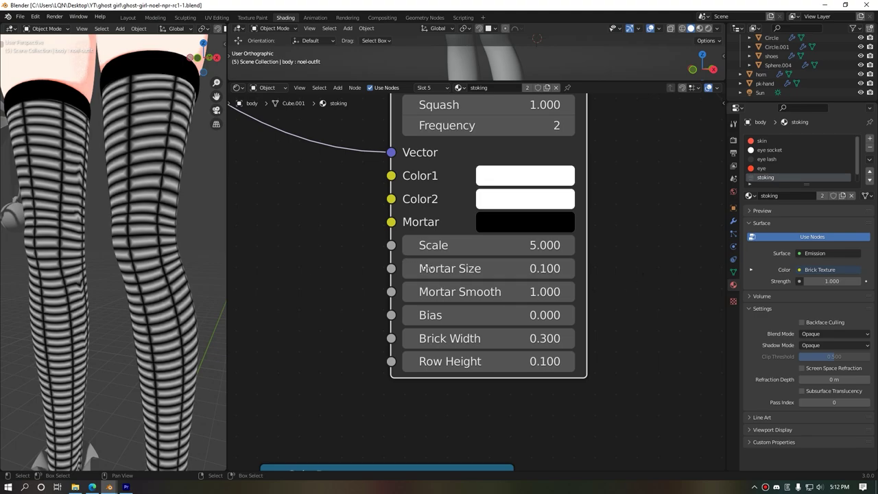
- Set the Brick Texture Scale to 50 and orbit to view the fine ribbed knit on both legs
mouse_move(446, 251)
mouse_down()
mouse_move(508, 251)
mouse_move(418, 245)
mouse_move(542, 245)
mouse_up()
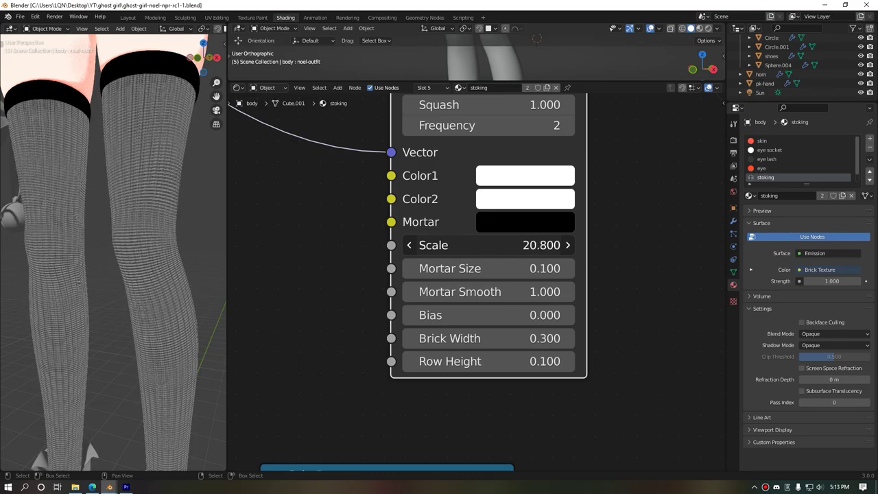
click(504, 248)
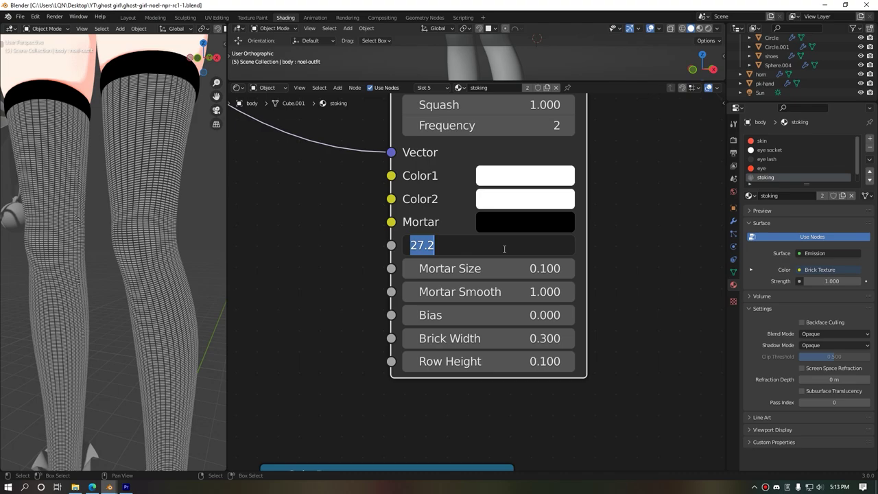
text(50)
key(Return)
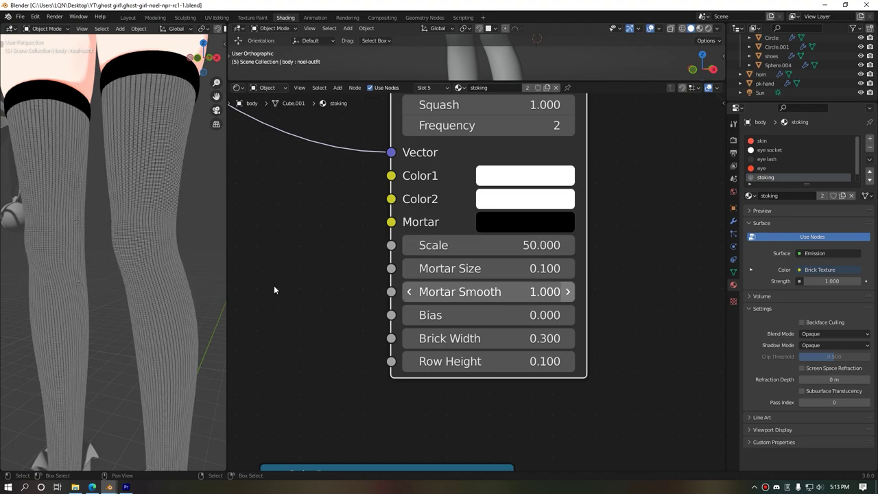
scroll(61, 265, down, 3)
mouse_move(61, 265)
middle_down()
mouse_move(158, 270)
mouse_move(14, 255)
mouse_move(85, 265)
middle_up()
scroll(175, 268, up, 5)
scroll(139, 258, down, 3)
mouse_move(139, 258)
middle_down()
mouse_move(113, 176)
mouse_move(184, 181)
mouse_move(93, 180)
mouse_move(76, 188)
mouse_move(116, 191)
mouse_move(48, 191)
mouse_move(142, 186)
mouse_move(53, 184)
mouse_move(117, 186)
mouse_move(87, 205)
mouse_move(153, 214)
mouse_move(134, 214)
middle_up()
scroll(117, 186, up, 3)
scroll(119, 185, down, 2)
scroll(335, 253, down, 3)
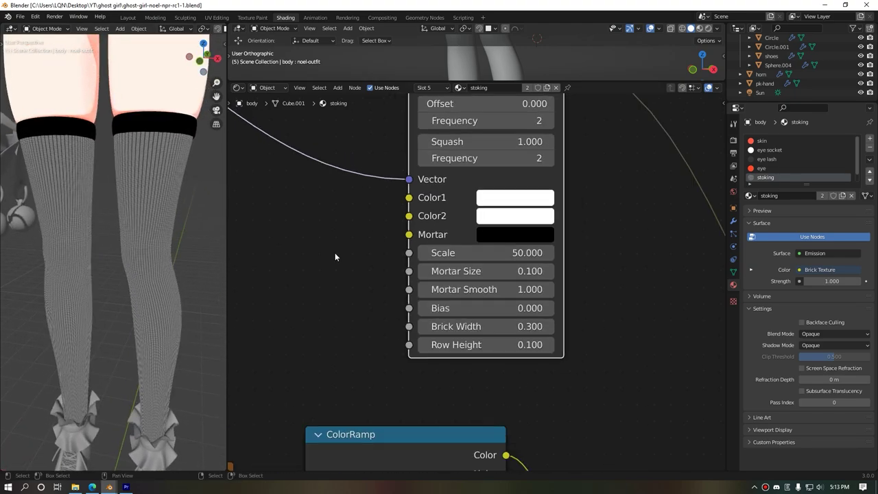
- Orbit and zoom the viewport to inspect the ribbed knit on both stockings
scroll(365, 257, down, 2)
mouse_move(114, 314)
middle_down()
mouse_move(75, 300)
mouse_move(128, 293)
middle_up()
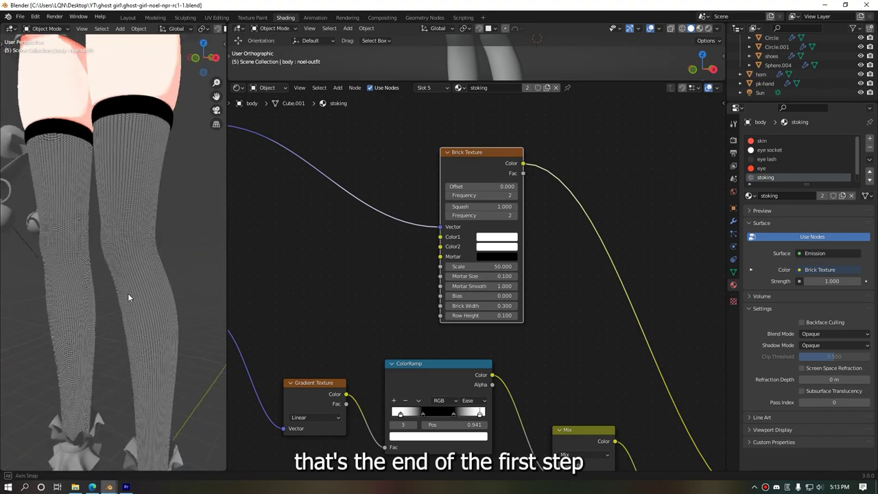
mouse_move(125, 242)
middle_down()
mouse_move(108, 213)
mouse_move(140, 212)
mouse_move(118, 219)
mouse_move(119, 237)
middle_up()
scroll(119, 237, down, 5)
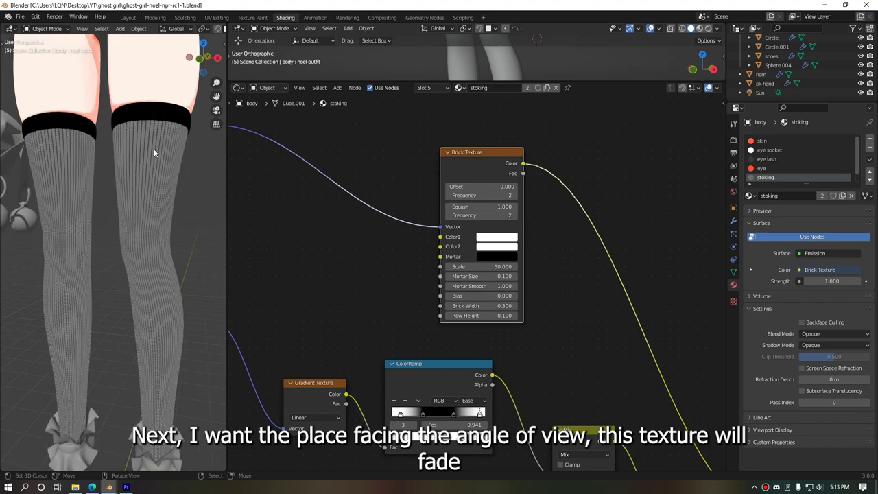
scroll(162, 181, up, 3)
scroll(172, 168, up, 2)
scroll(145, 209, down, 3)
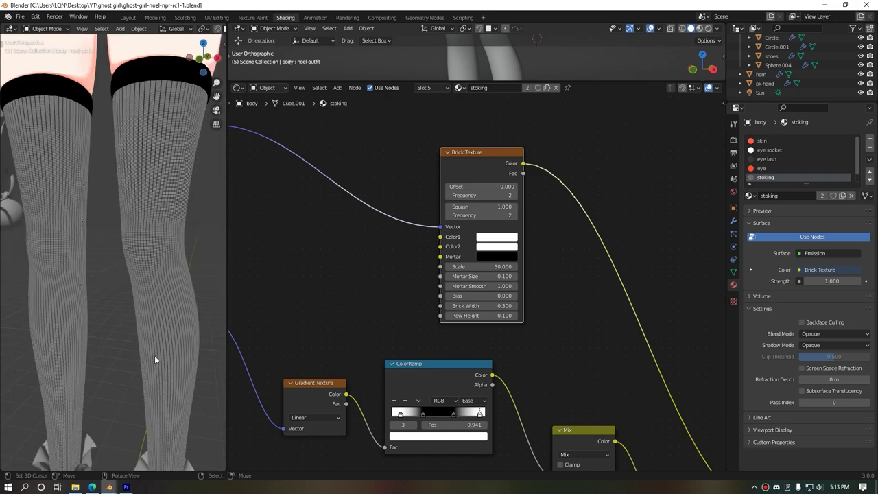
- Zoom out the node editor to show the Layer Weight and Mapping nodes, then move Layer Weight up-right
scroll(158, 297, up, 3)
scroll(72, 300, up, 1)
scroll(38, 225, down, 3)
scroll(136, 234, down, 1)
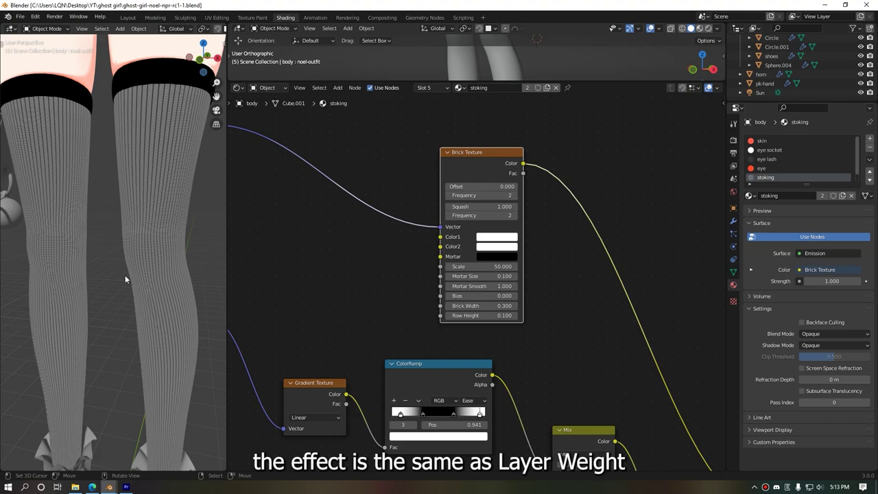
scroll(103, 285, down, 2)
scroll(74, 291, down, 2)
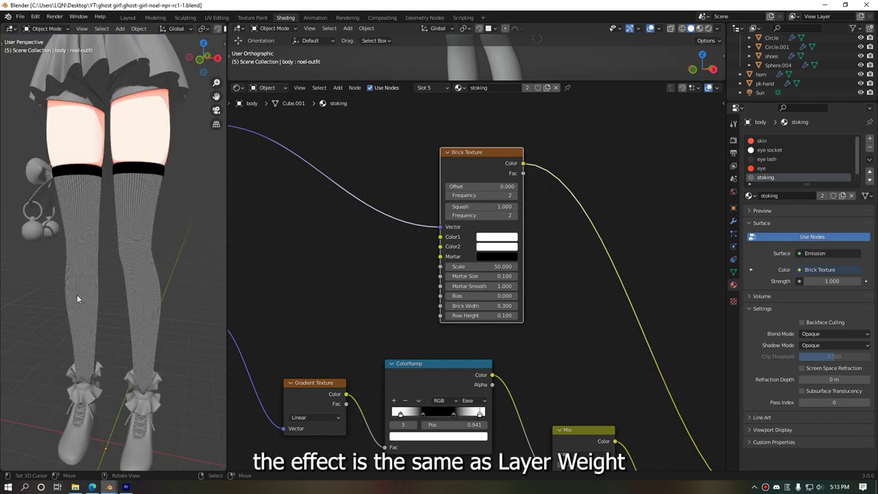
scroll(372, 313, down, 3)
middle_drag(373, 313, 282, 336)
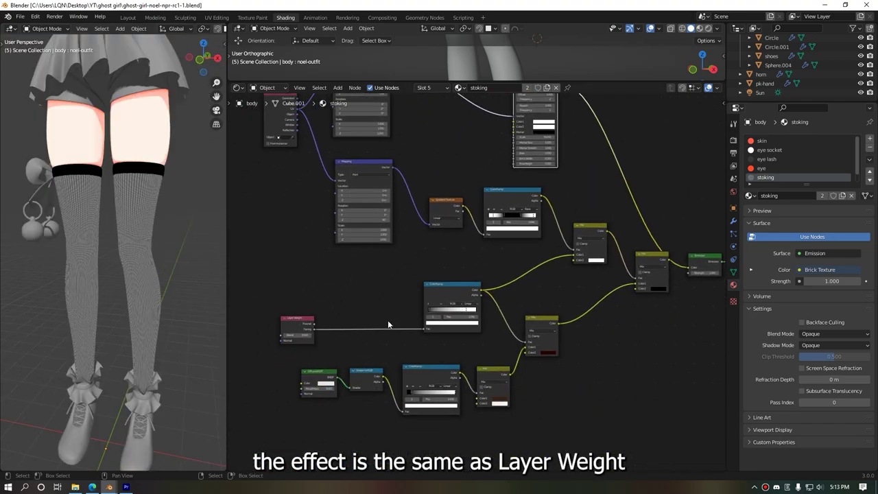
scroll(282, 336, up, 1)
mouse_move(264, 337)
mouse_down()
mouse_move(326, 321)
mouse_move(320, 327)
mouse_up()
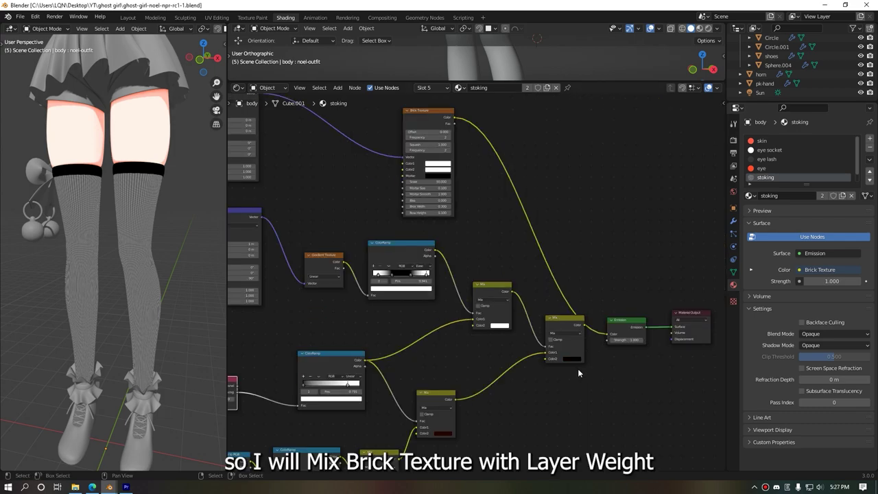
- Duplicate the Mix node and drop the copy on the Brick Texture–Emission link
scroll(558, 391, up, 1)
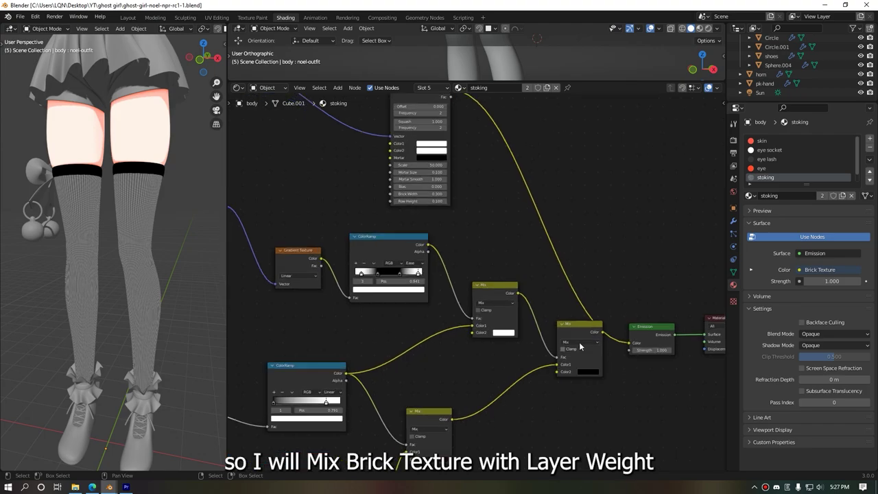
scroll(631, 384, down, 1)
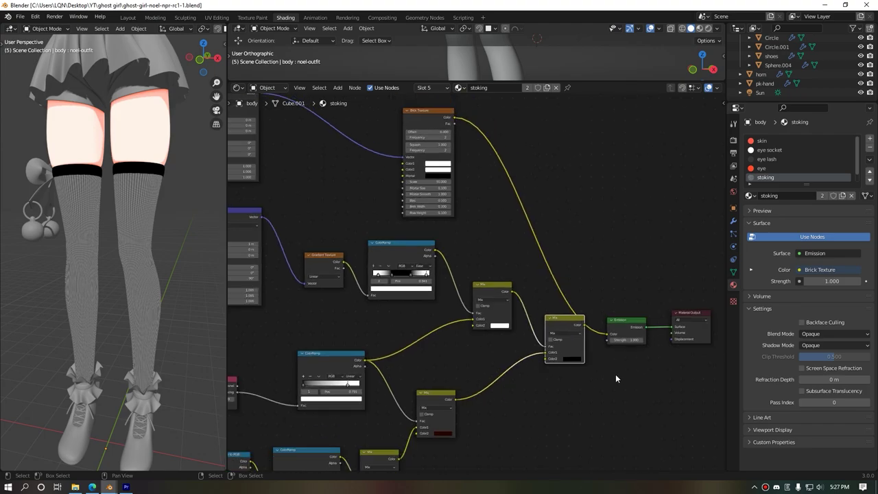
key(shift+d)
click(568, 192)
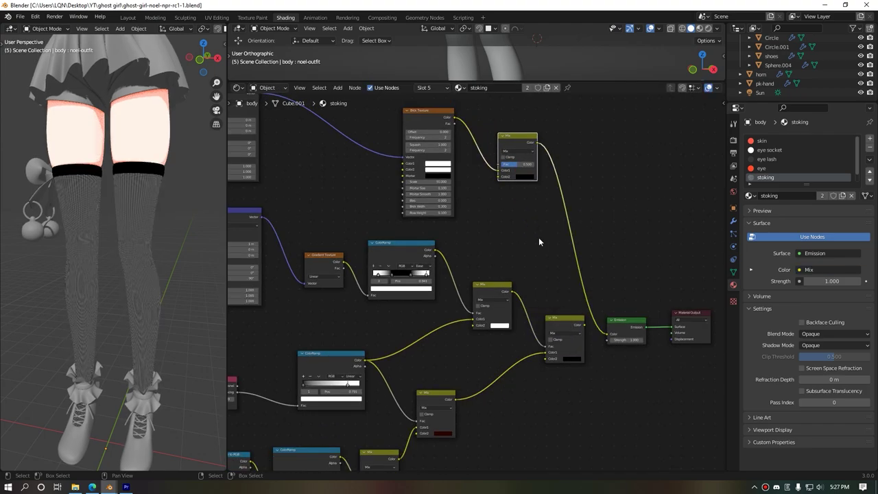
mouse_move(473, 270)
middle_down()
mouse_move(533, 281)
mouse_move(486, 337)
middle_up()
scroll(450, 348, up, 1)
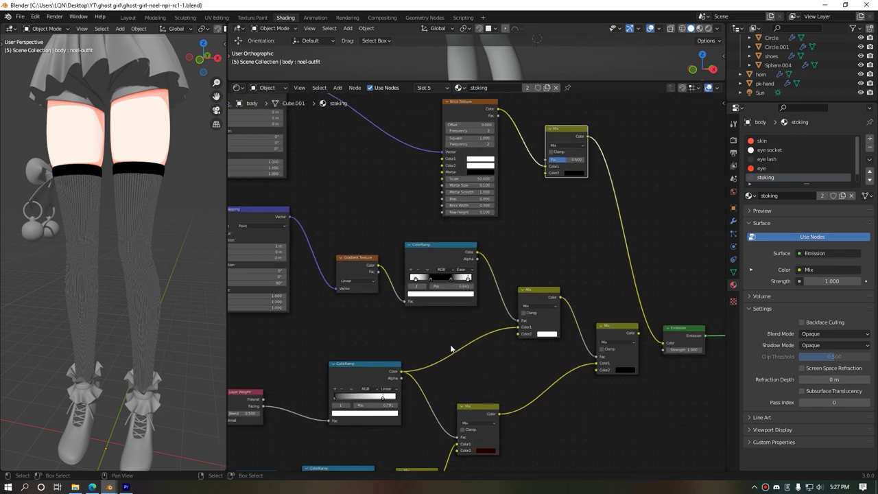
- Connect the middle Mix node's Color output to the new Mix node's Color2 input
drag(402, 371, 541, 200)
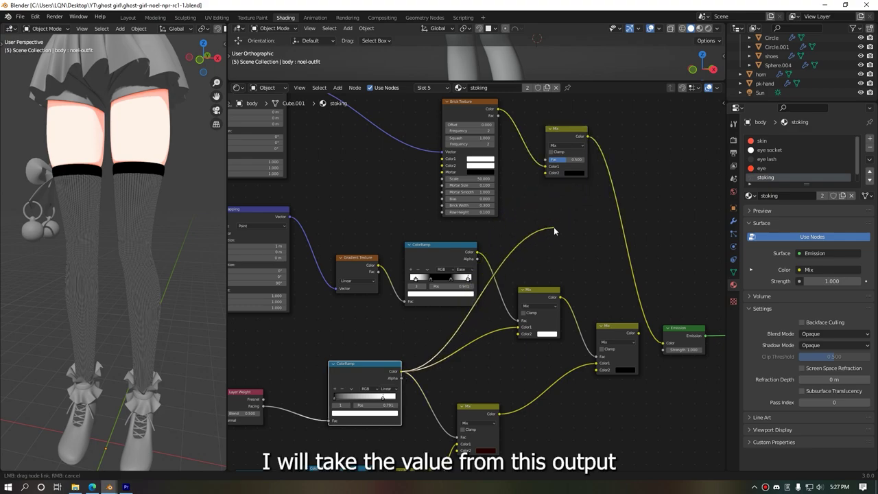
drag(541, 199, 405, 371)
drag(560, 299, 547, 174)
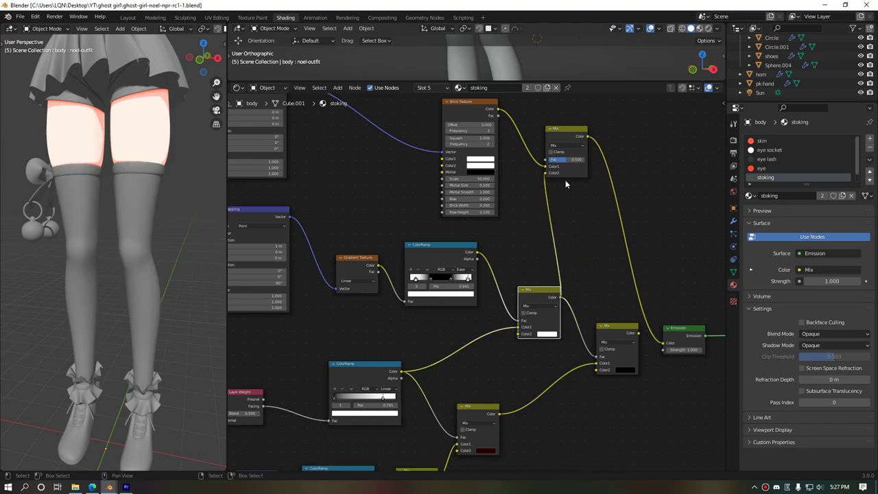
scroll(144, 278, up, 2)
scroll(144, 278, up, 2)
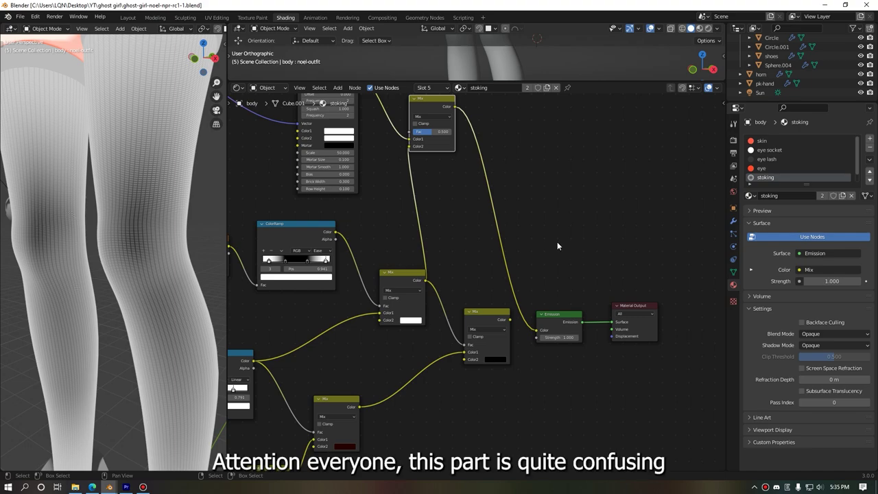
- Move Brick Texture up-left and wire it straight into Emission Color, placing the Mix node nearby
mouse_move(525, 180)
middle_down()
mouse_move(584, 265)
mouse_move(576, 300)
mouse_move(596, 292)
middle_up()
drag(385, 168, 327, 134)
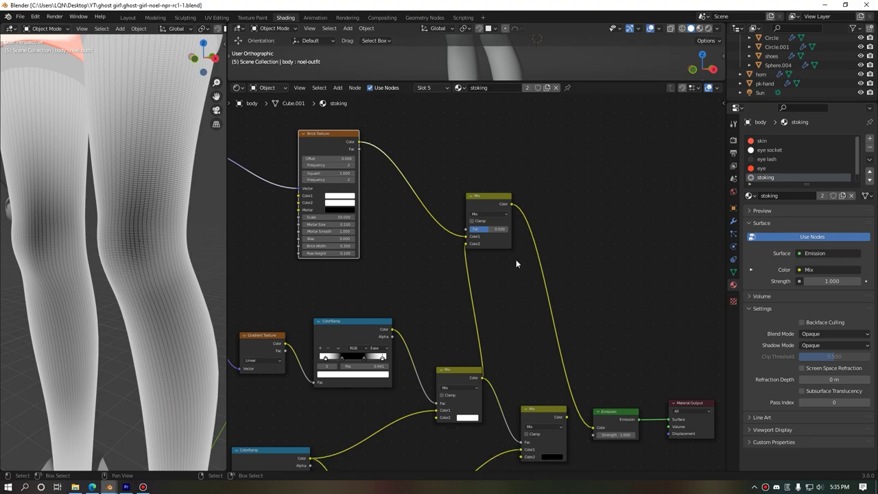
middle_drag(500, 291, 485, 241)
drag(354, 111, 589, 396)
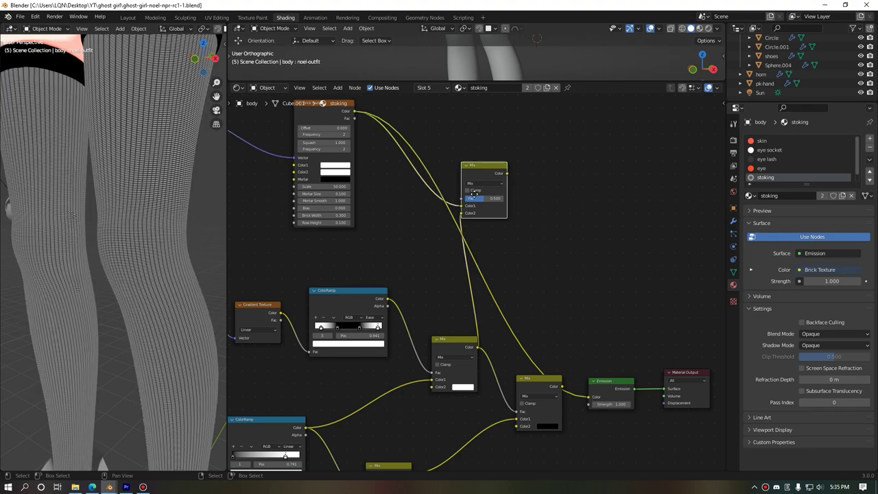
drag(484, 165, 432, 264)
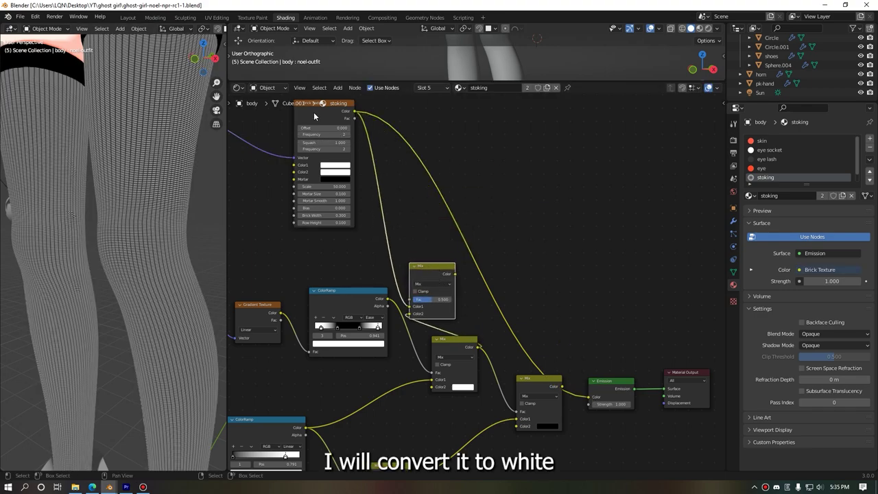
- Insert an Invert node on the brick link at Fac 1.000 and move the Mix node beside it
key(shift+a)
text(inve)
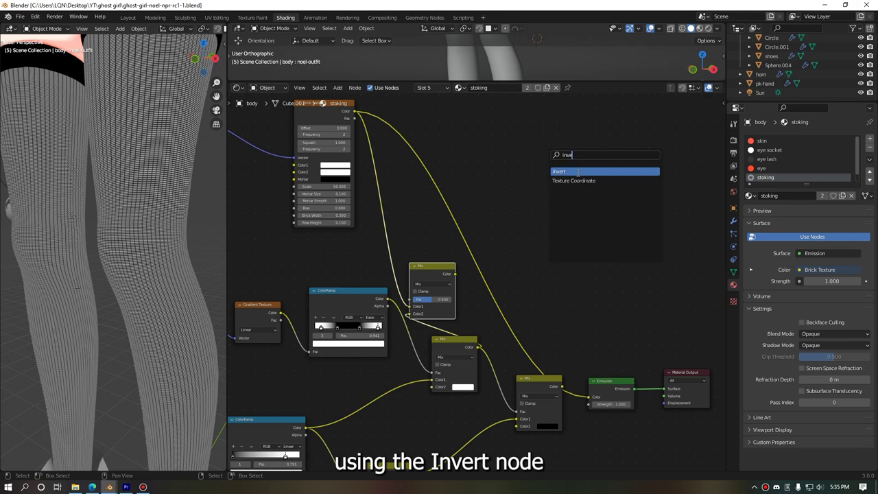
key(Return)
click(422, 144)
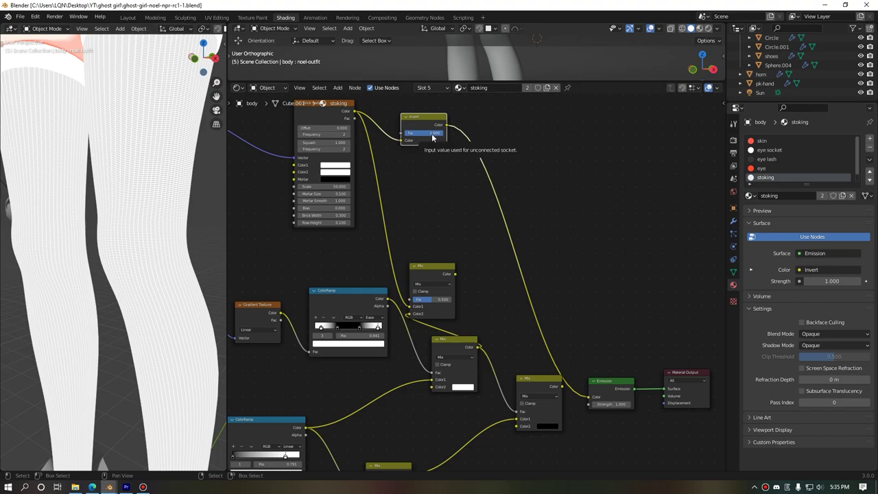
drag(432, 138, 405, 137)
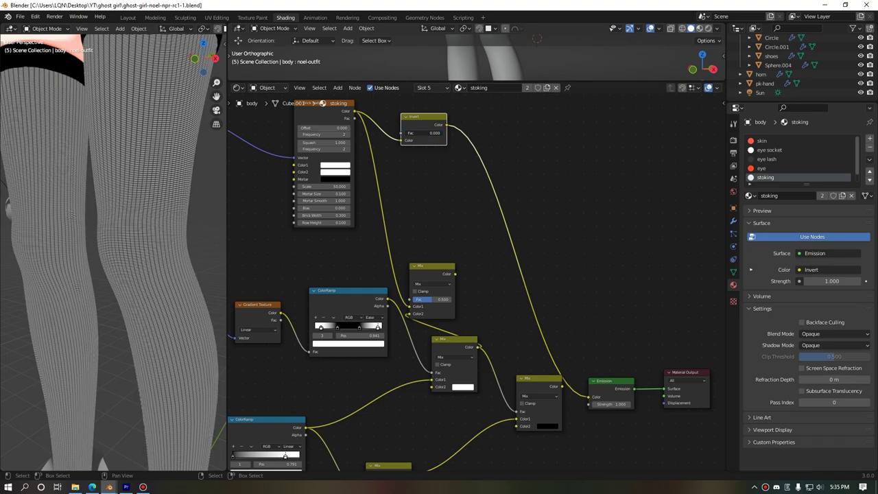
drag(408, 132, 443, 133)
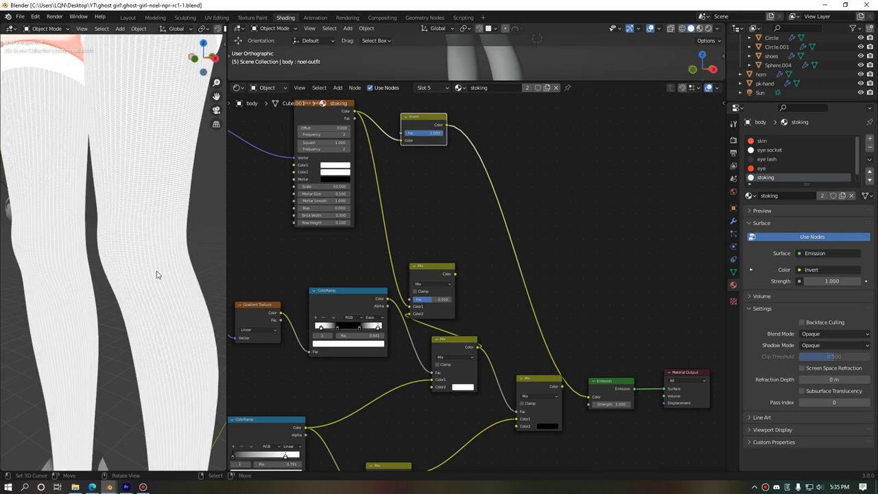
drag(431, 273, 461, 215)
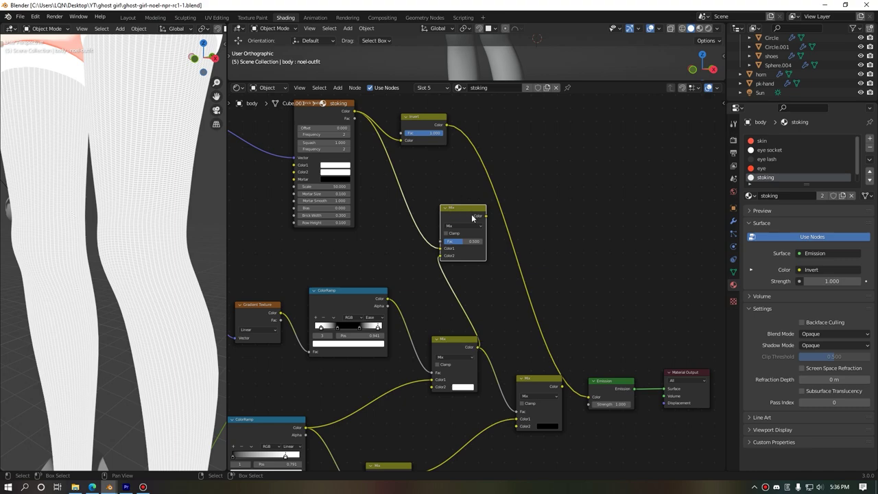
- Link Invert Color and the gradient Mix into the new Mix node, wiring its output to Emission Color
drag(472, 218, 562, 133)
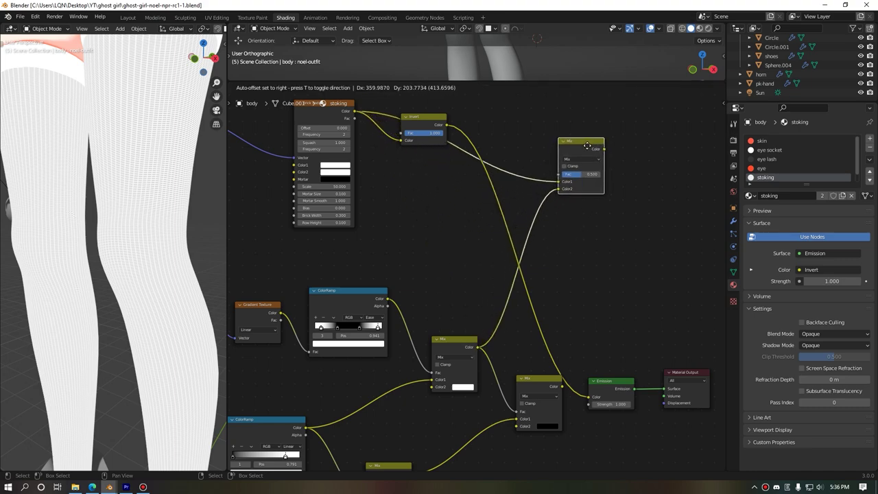
mouse_move(444, 125)
mouse_down()
mouse_move(534, 170)
mouse_move(582, 140)
mouse_up()
drag(576, 131, 589, 397)
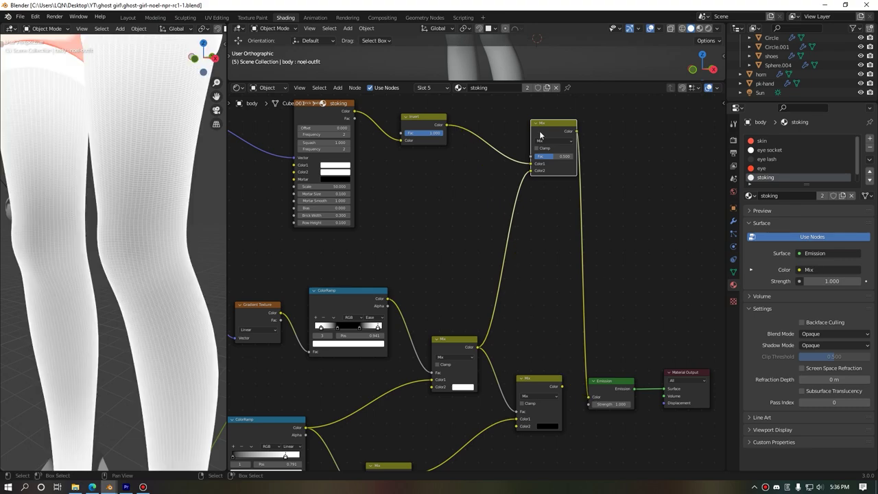
drag(548, 136, 540, 159)
mouse_move(453, 345)
mouse_down()
mouse_move(431, 351)
mouse_move(589, 397)
mouse_up()
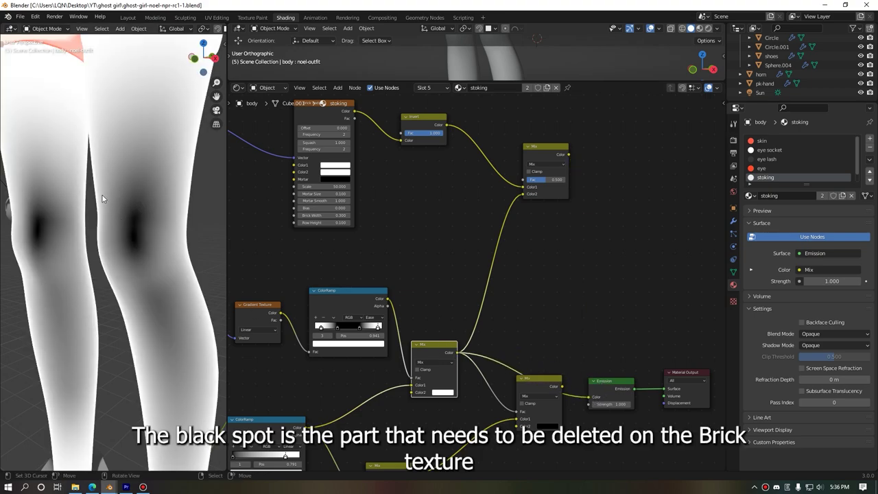
- Orbit to check the darkened knees, then nudge the Mix node and open its blend mode list
mouse_move(137, 162)
middle_down()
mouse_move(150, 144)
mouse_move(122, 208)
middle_up()
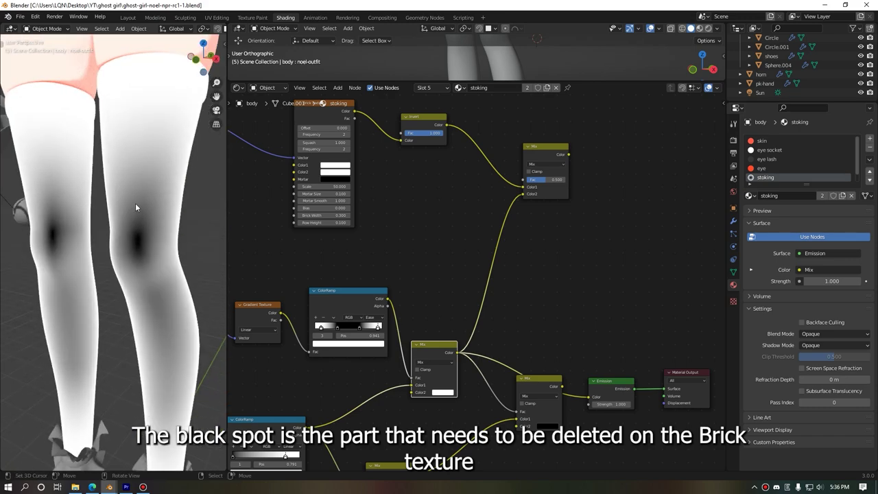
scroll(136, 203, up, 2)
scroll(136, 206, up, 2)
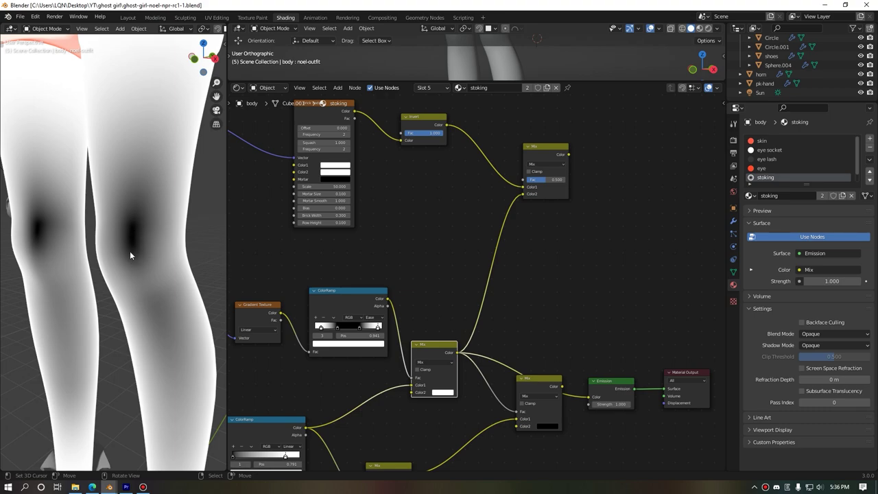
drag(541, 159, 559, 149)
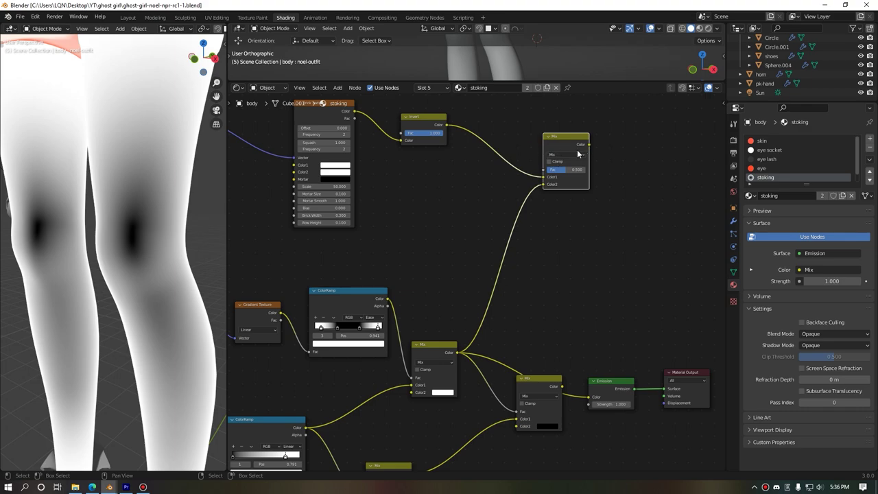
click(561, 156)
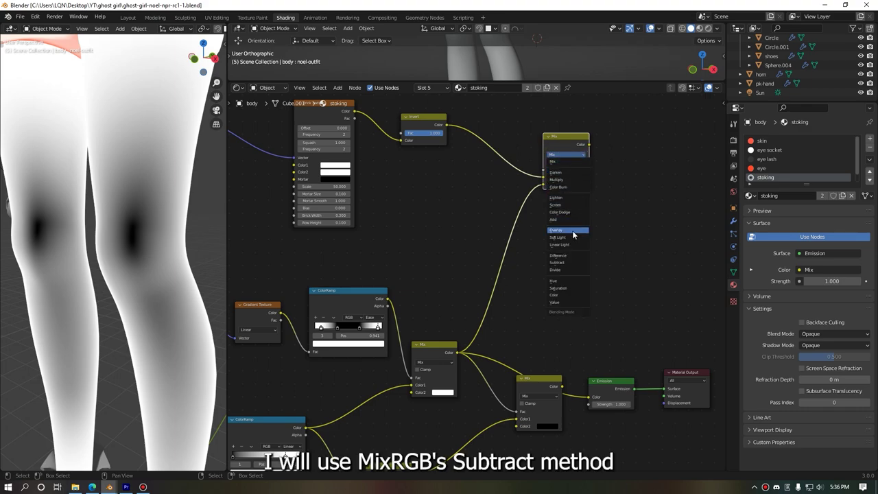
- Set the Mix node to Subtract, briefly preview Invert alone on Emission, then restore the blend
click(568, 268)
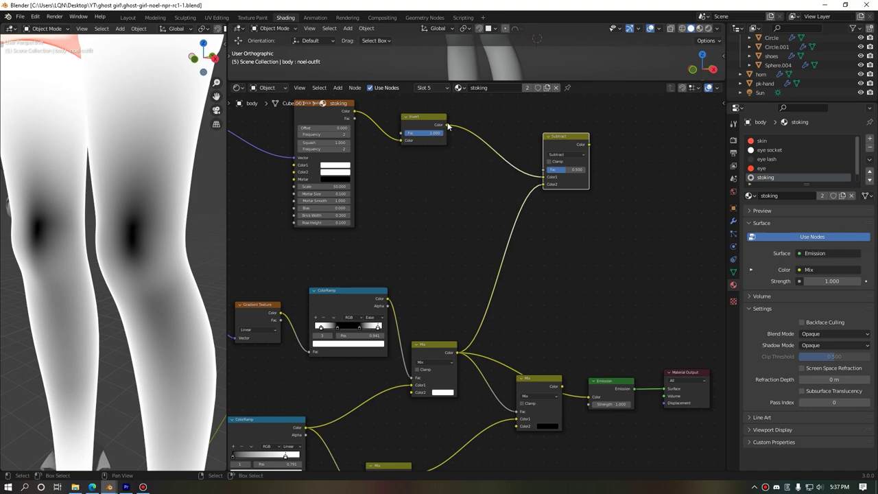
drag(446, 125, 588, 396)
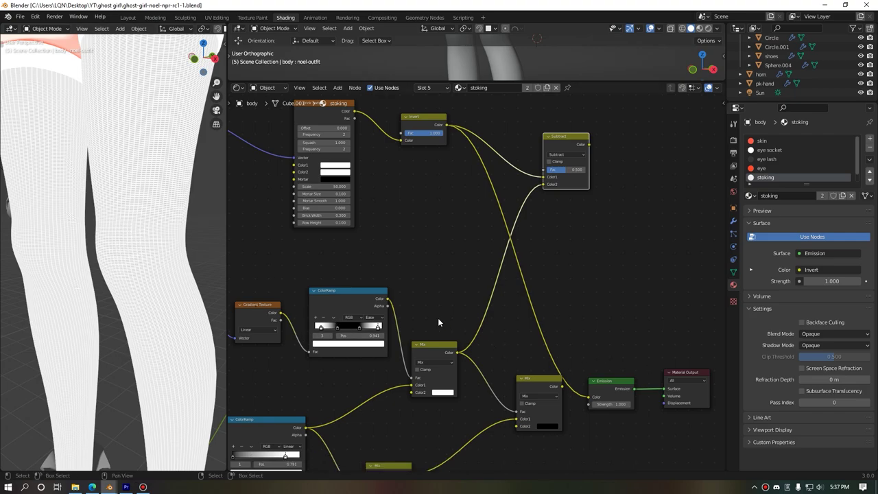
drag(454, 350, 589, 397)
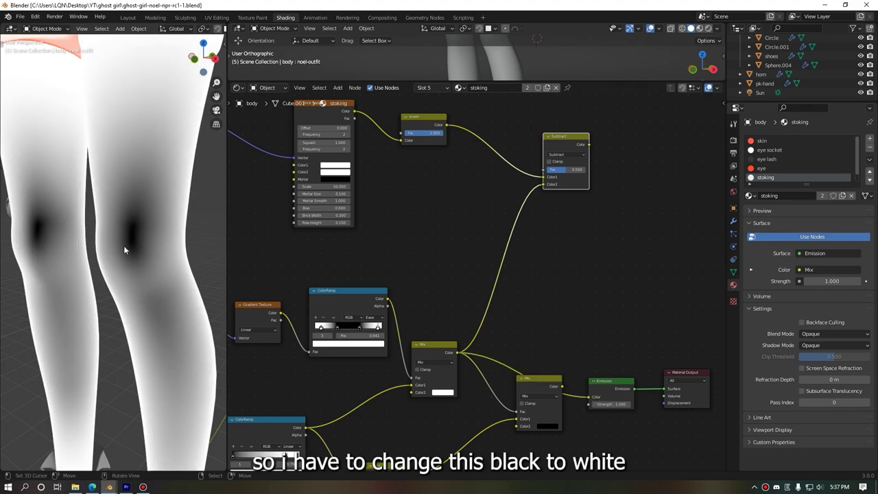
- Drop a copy of the Invert node onto the Mix–Emission link and check the legs
click(417, 122)
key(shift+d)
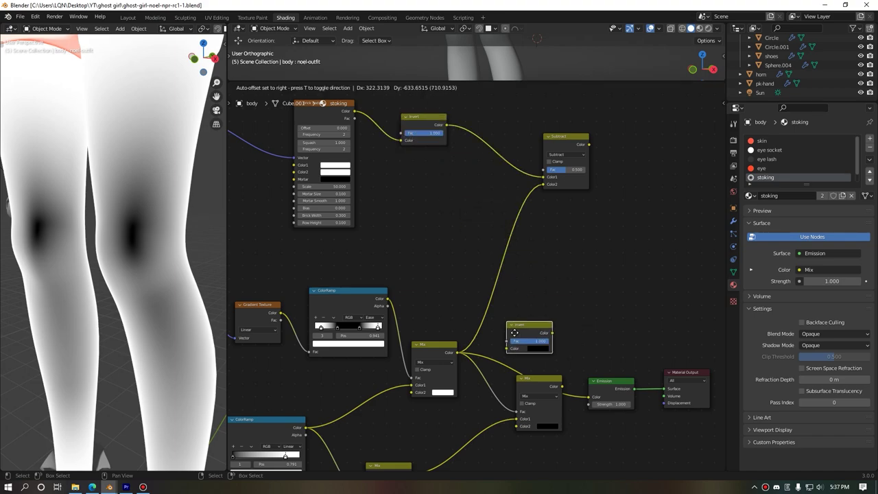
click(511, 350)
drag(511, 349, 534, 324)
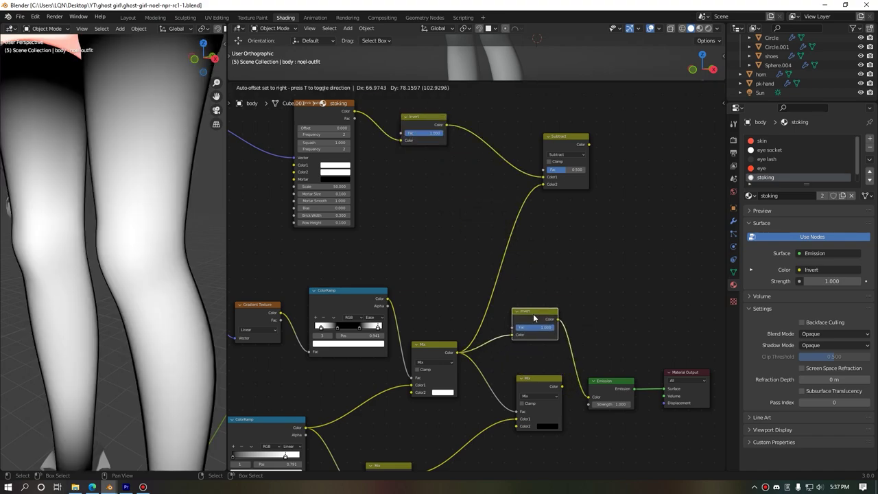
scroll(150, 194, down, 3)
mouse_move(183, 214)
middle_down()
mouse_move(143, 260)
mouse_move(128, 249)
mouse_move(163, 231)
middle_up()
scroll(142, 258, up, 2)
scroll(160, 248, up, 2)
scroll(158, 246, up, 1)
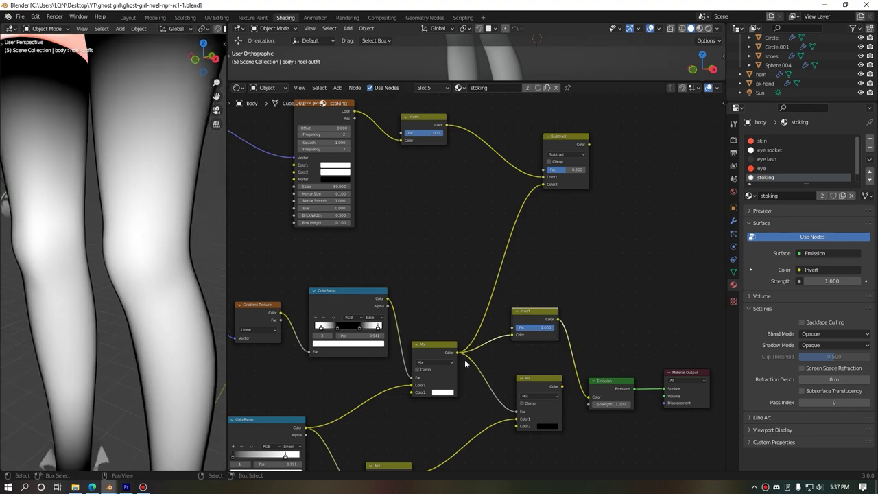
- Delete the extra Invert node and connect the gradient Mix output straight to Emission Color
key(x)
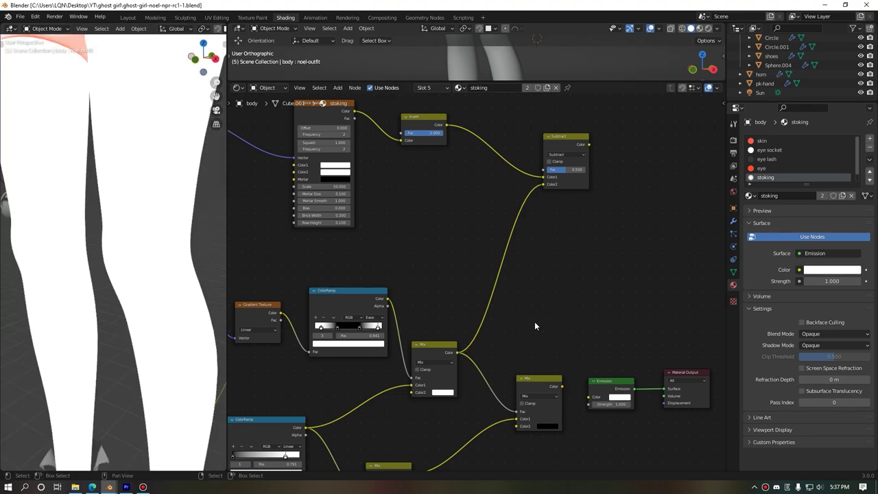
key(shift+a)
click(545, 282)
mouse_move(457, 352)
mouse_down()
mouse_move(590, 396)
mouse_move(635, 310)
mouse_move(611, 312)
mouse_up()
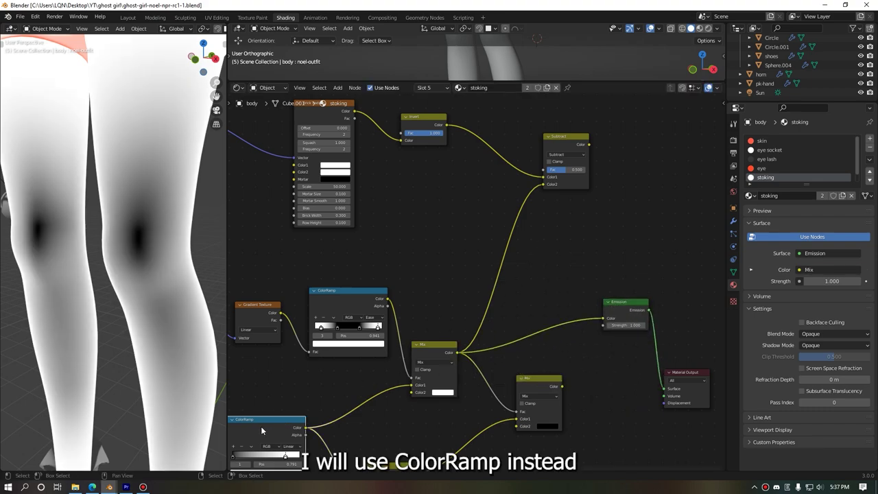
- Insert a ColorRamp copy between Mix and Emission with its black stop at 0.614, and raise Material Output
key(shift+d)
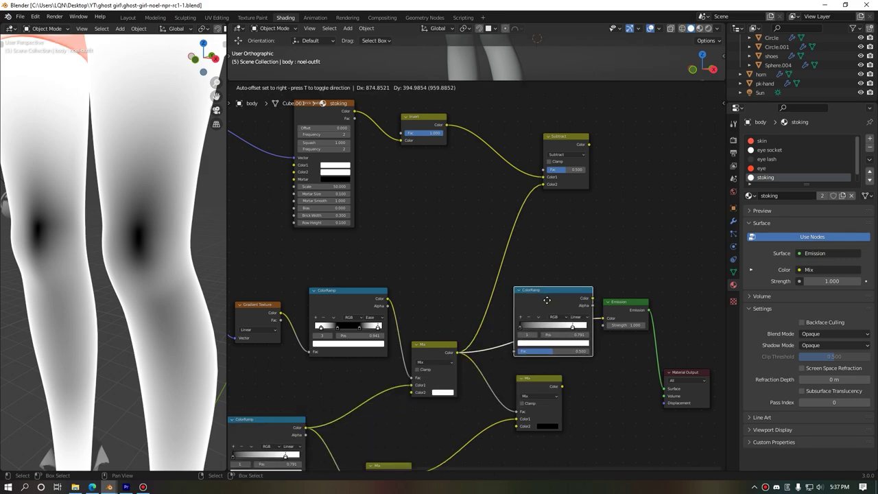
click(545, 299)
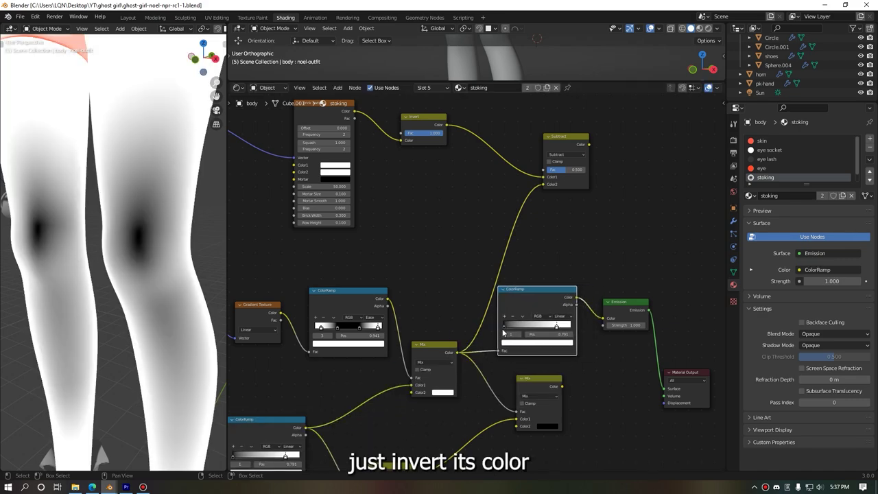
click(506, 326)
mouse_move(505, 326)
mouse_down()
mouse_move(526, 326)
mouse_move(510, 332)
mouse_up()
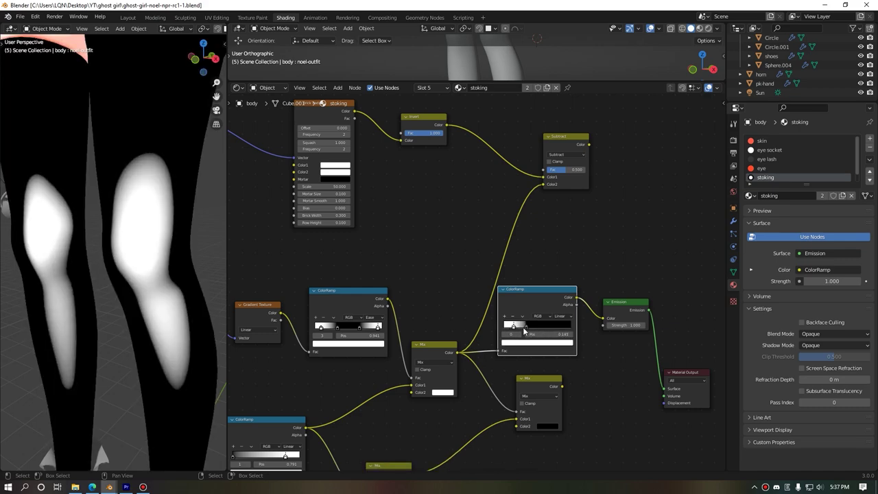
drag(525, 327, 546, 326)
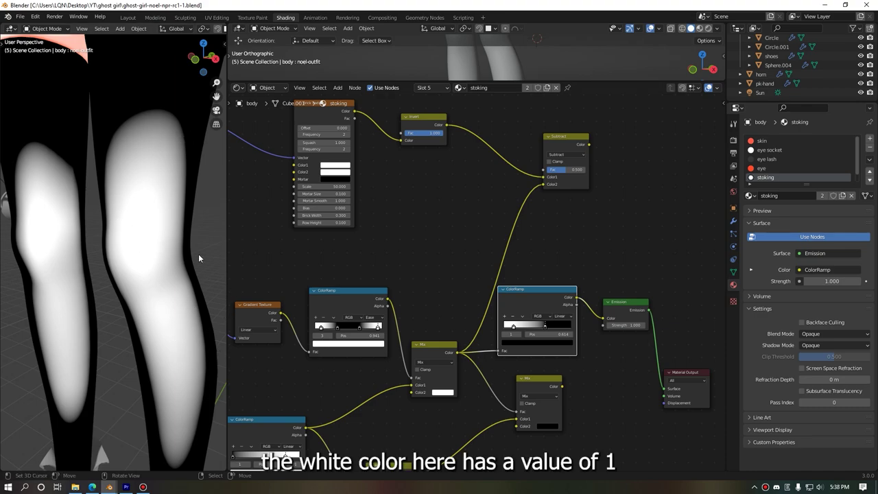
click(422, 124)
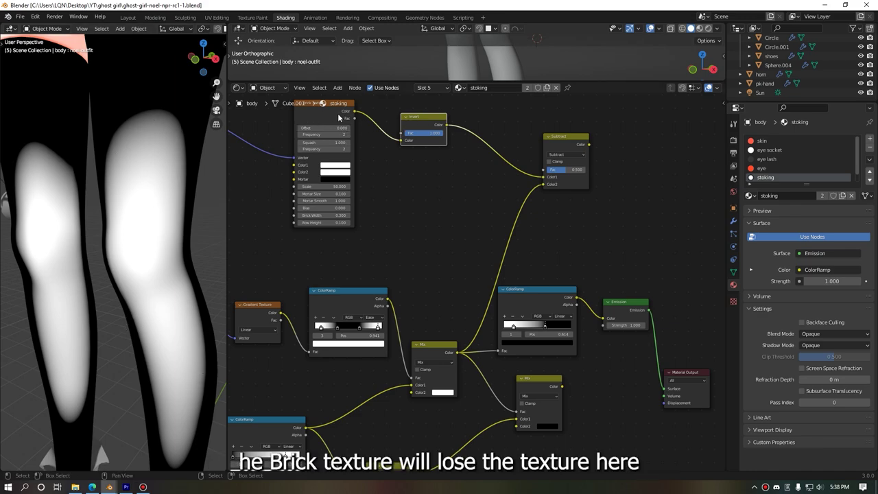
drag(697, 382, 716, 304)
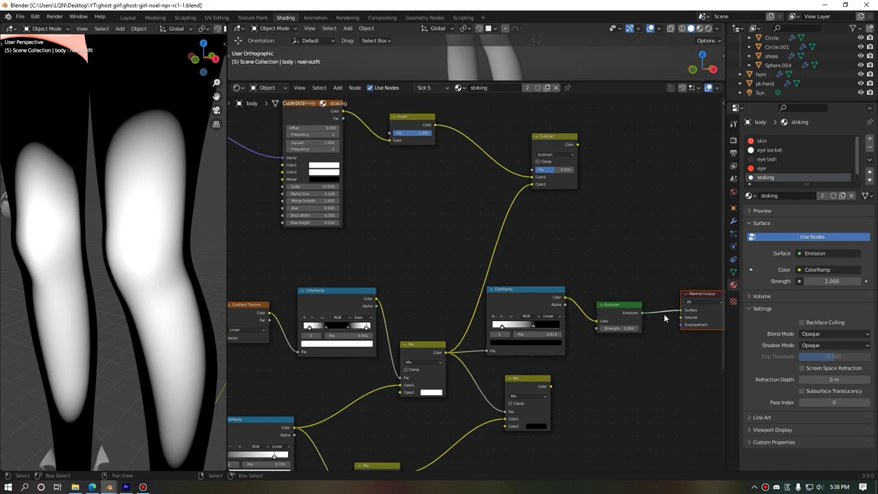
- Feed the ColorRamp into the Subtract node and wire the Subtract result to Emission Color
mouse_move(564, 297)
mouse_down()
mouse_move(510, 197)
mouse_move(532, 184)
mouse_up()
mouse_move(529, 303)
mouse_down()
mouse_move(429, 241)
mouse_move(499, 244)
mouse_up()
drag(576, 145, 597, 326)
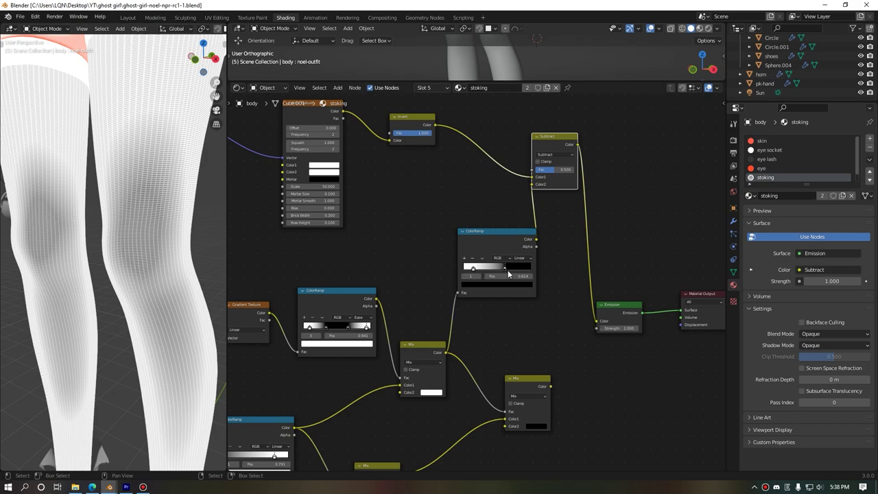
drag(505, 268, 494, 268)
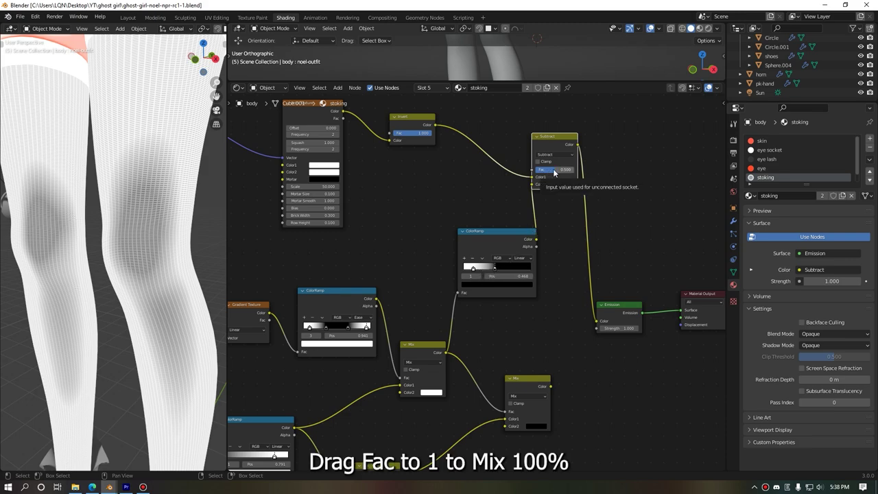
drag(502, 249, 482, 247)
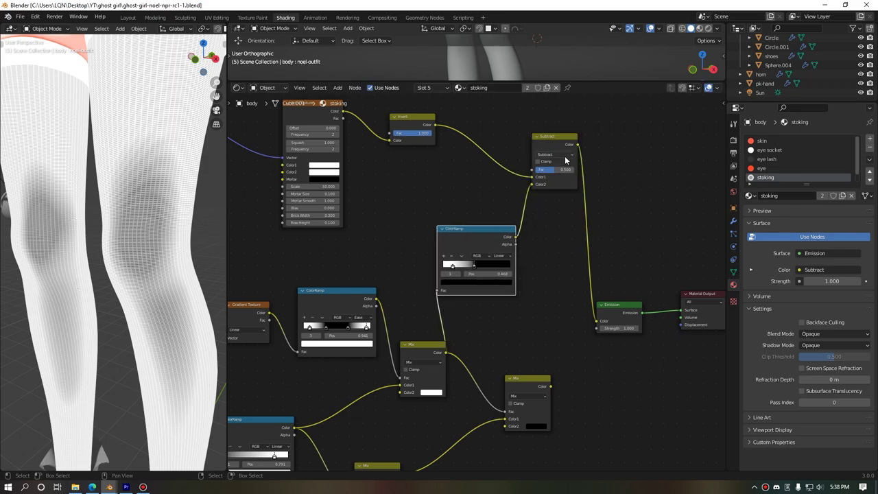
- Set Subtract Fac to 1.000, the black stop to the far right and the white stop to 0.355
click(554, 155)
drag(554, 171, 576, 170)
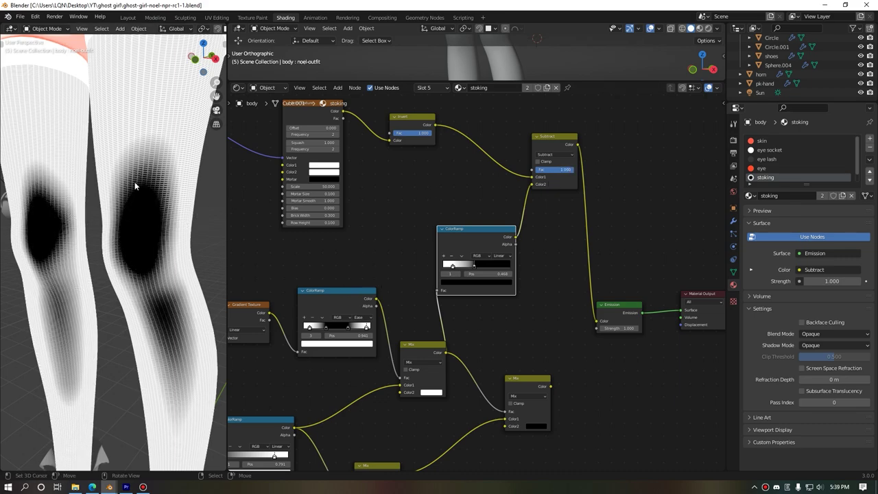
drag(475, 269, 524, 270)
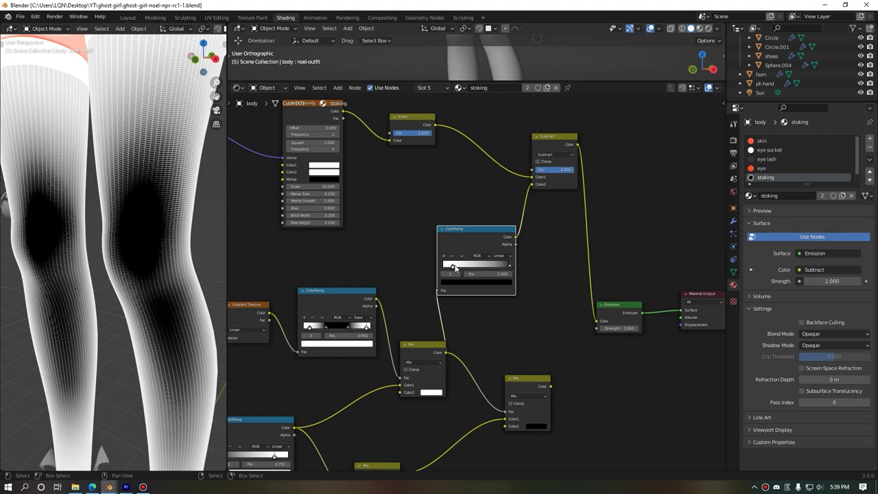
drag(453, 266, 443, 274)
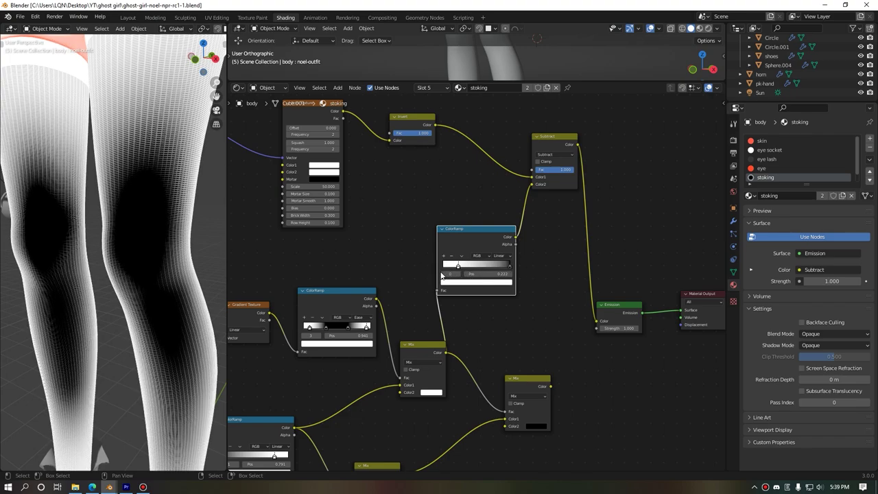
drag(443, 274, 466, 270)
scroll(473, 278, up, 2)
scroll(473, 278, up, 1)
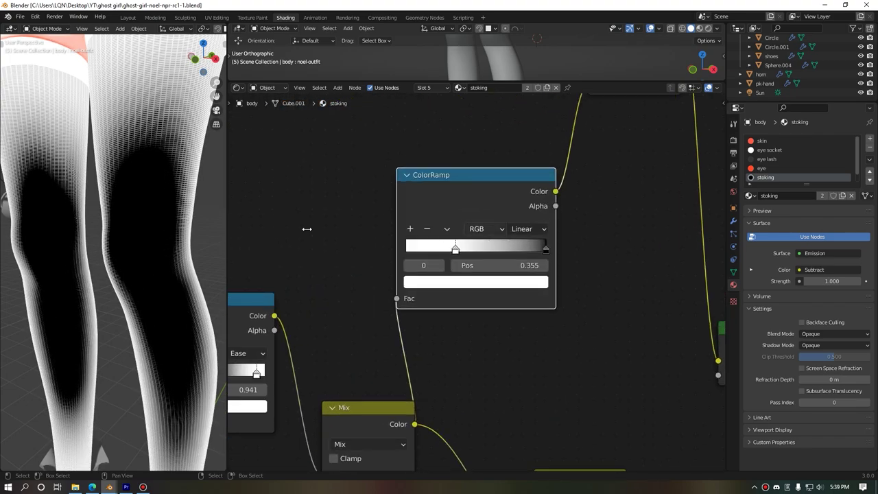
- Switch the ColorRamp to B-Spline interpolation, black stop at 0.918 and white stop at 0.541
click(542, 228)
click(525, 229)
click(523, 229)
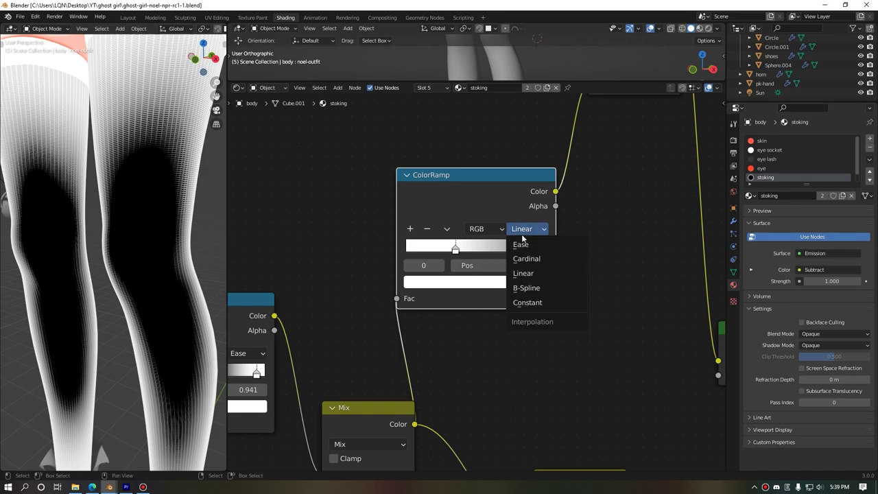
click(525, 289)
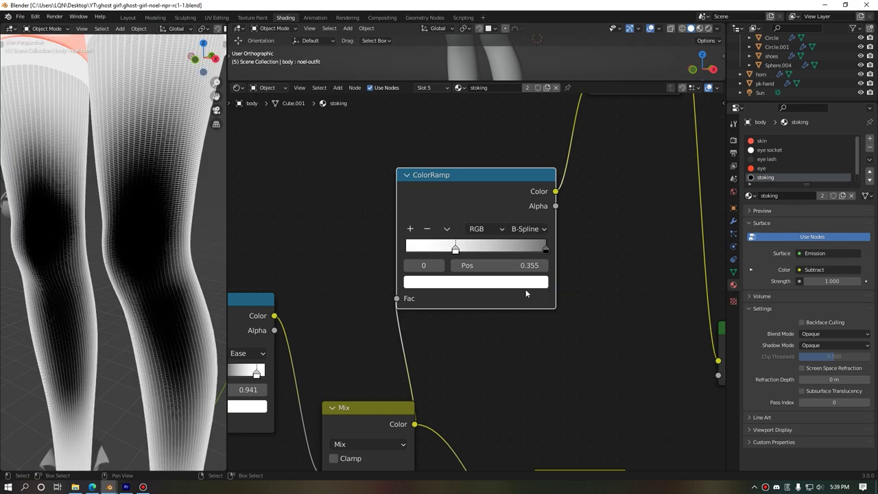
drag(545, 250, 529, 251)
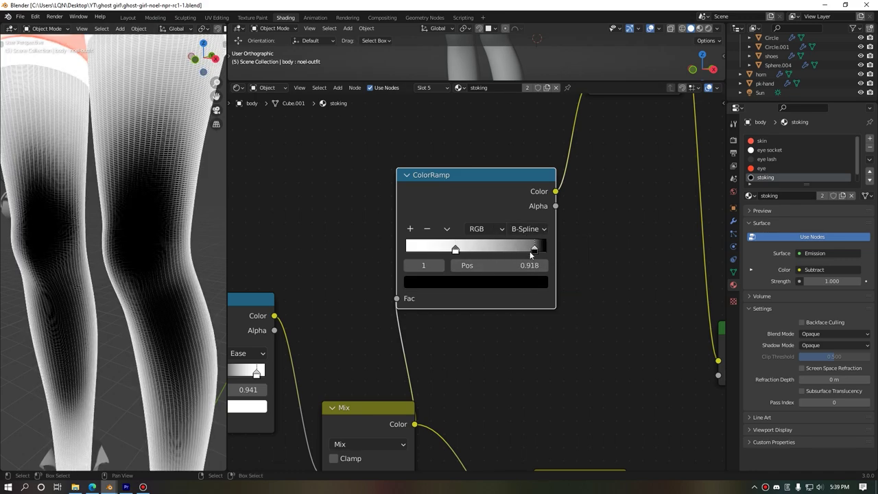
mouse_move(460, 252)
mouse_down()
mouse_move(443, 252)
mouse_move(488, 255)
mouse_up()
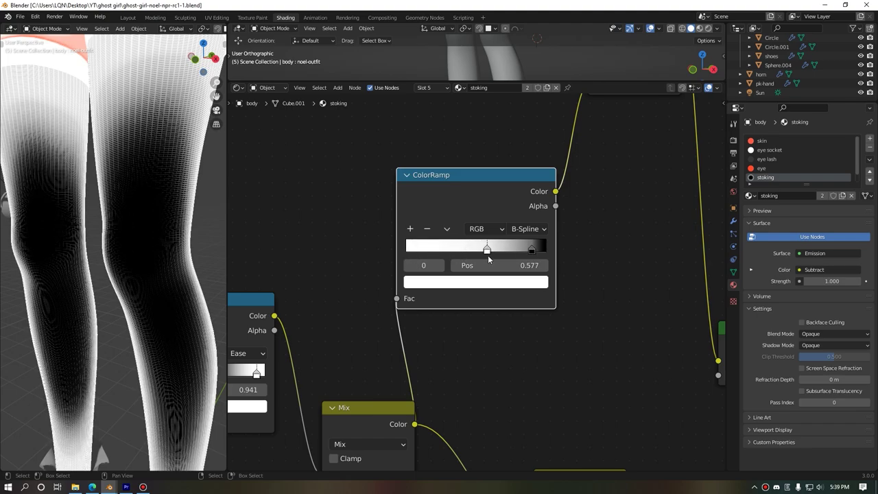
- Zoom the node view and box-select the Emission and Material Output nodes
scroll(117, 271, up, 2)
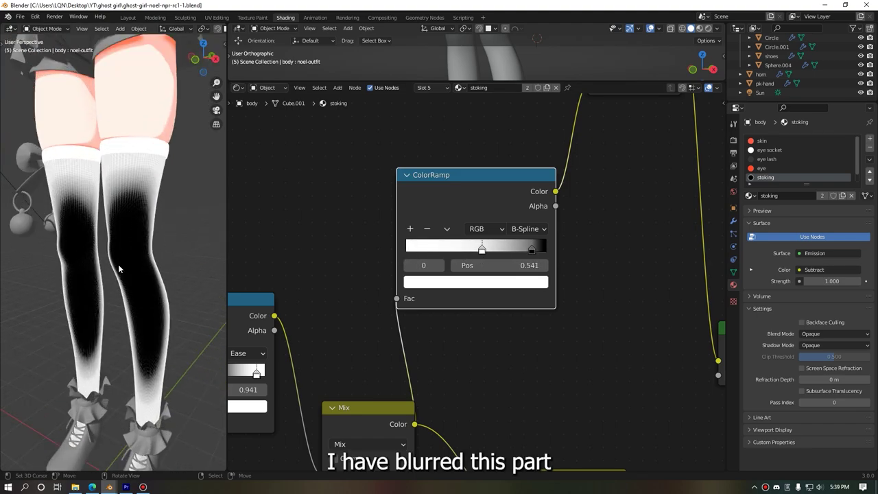
scroll(133, 175, up, 4)
scroll(158, 234, down, 5)
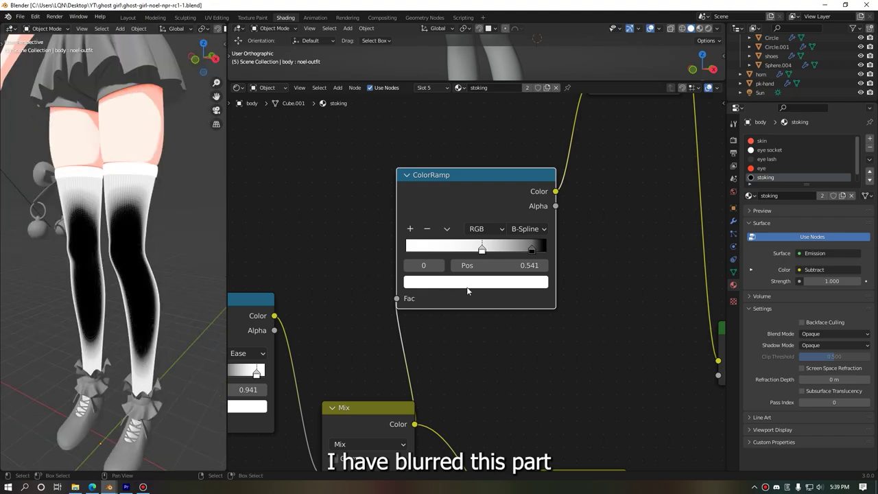
scroll(576, 310, down, 2)
scroll(576, 310, down, 2)
drag(697, 244, 578, 362)
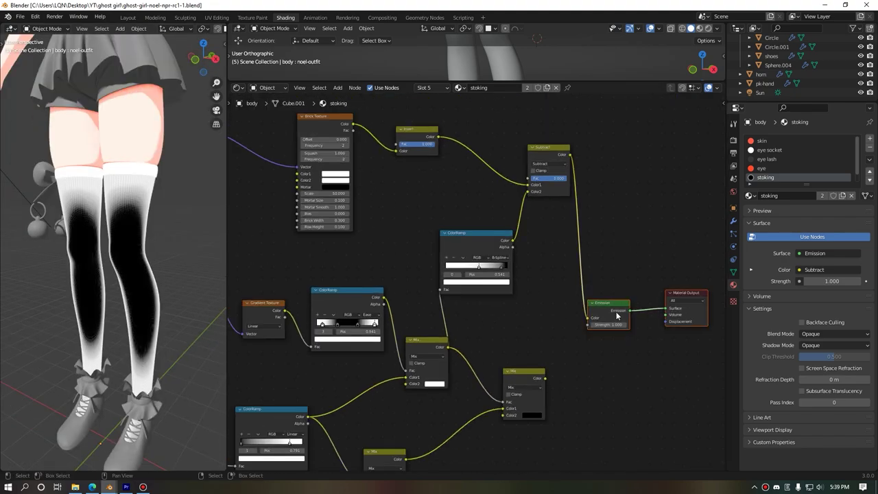
- Drop the Emission and Material Output nodes up-right and recentre the node view on the tree
click(639, 307)
scroll(617, 309, down, 2)
scroll(608, 313, down, 1)
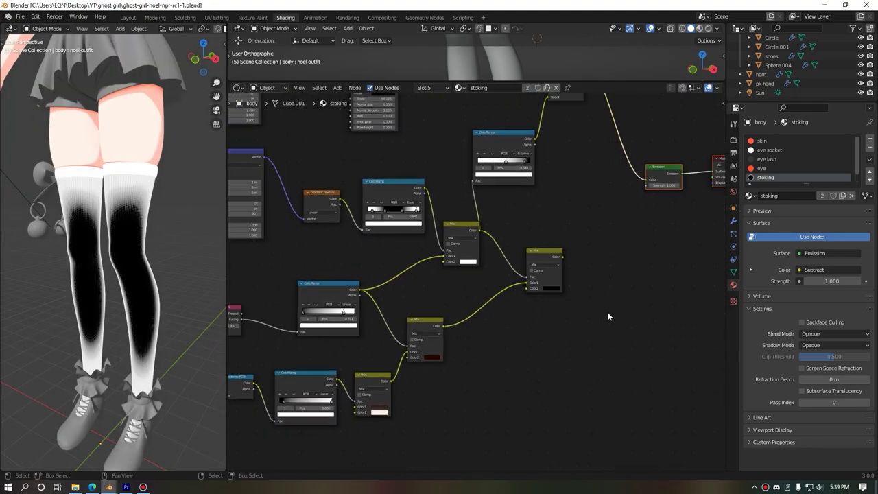
scroll(617, 307, up, 1)
scroll(608, 281, up, 1)
scroll(592, 310, up, 2)
mouse_move(643, 308)
middle_down()
mouse_move(568, 305)
mouse_move(618, 283)
middle_up()
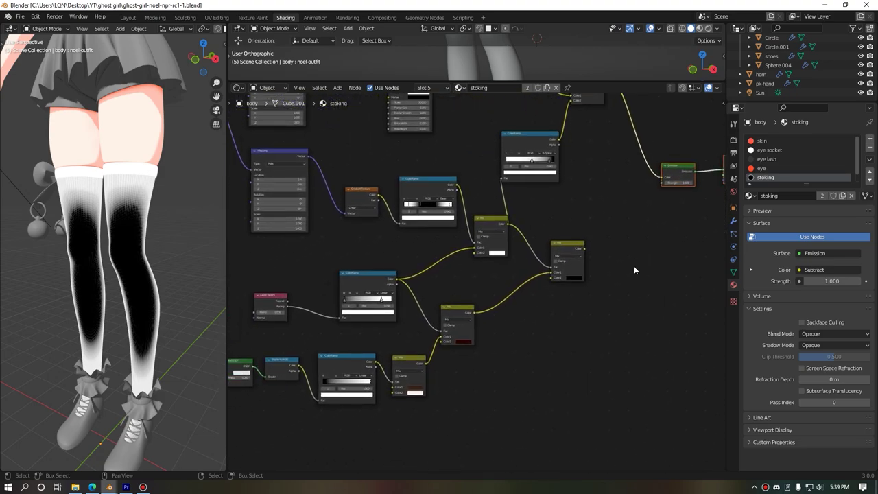
mouse_move(634, 270)
middle_down()
mouse_move(564, 295)
mouse_move(529, 289)
middle_up()
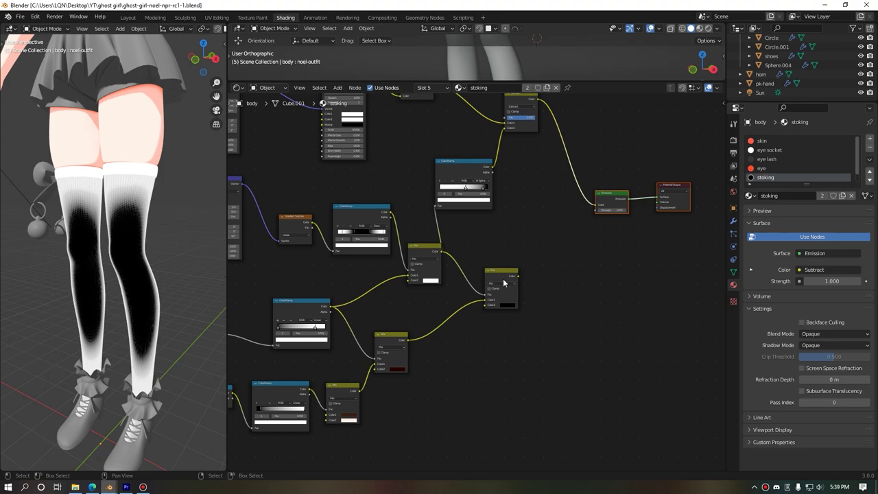
- Spread out the Mix, ColorRamp and Subtract nodes and shift the output nodes further up-right
drag(504, 279, 593, 262)
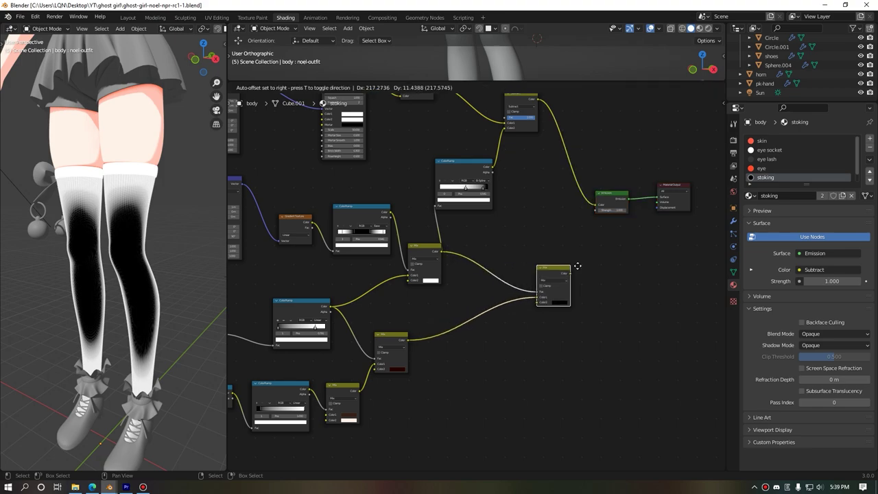
drag(391, 343, 489, 328)
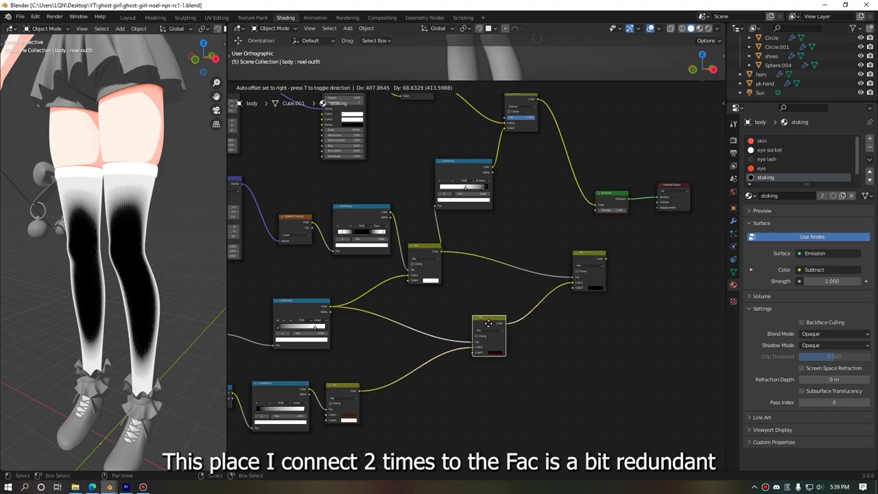
drag(464, 170, 487, 159)
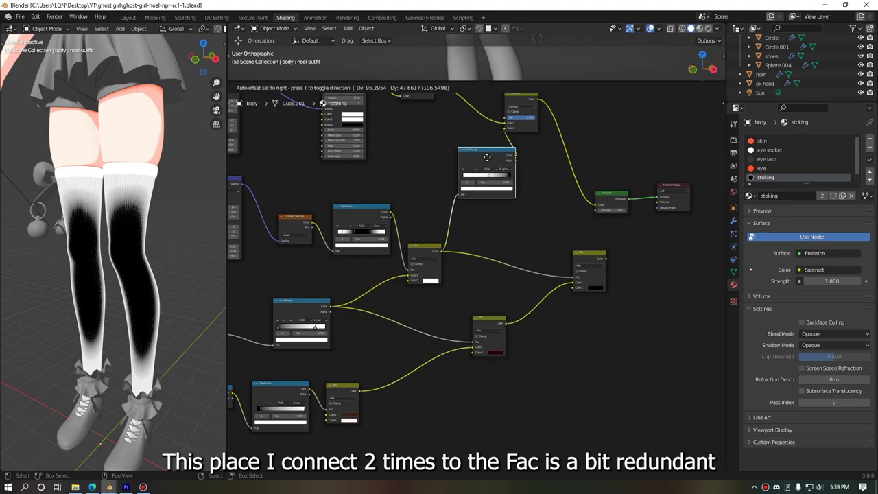
drag(546, 112, 606, 125)
drag(699, 158, 594, 241)
key(g)
click(676, 142)
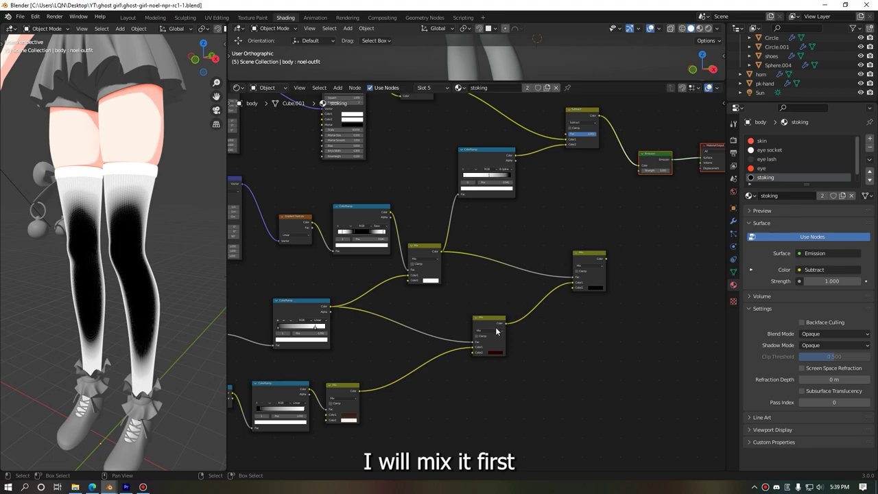
drag(495, 348, 509, 350)
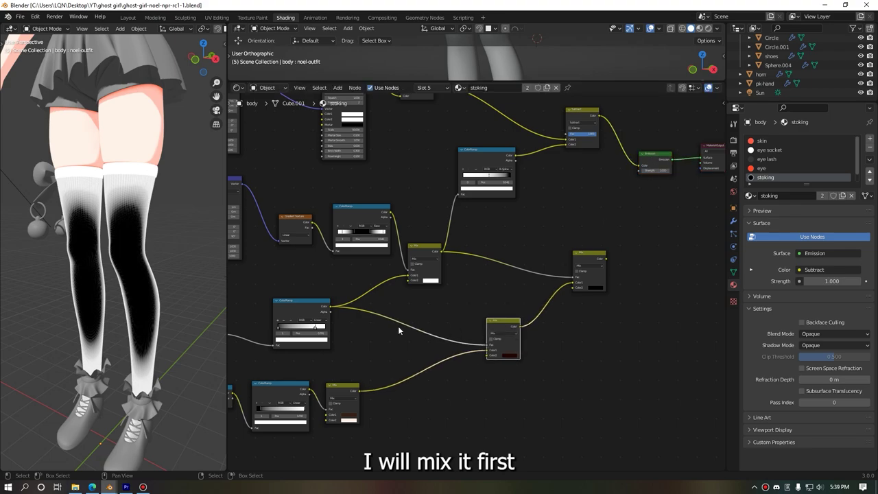
- Move the lower-right Mix node further right and duplicate the upper Mix node
scroll(396, 284, up, 2)
middle_drag(397, 284, 495, 285)
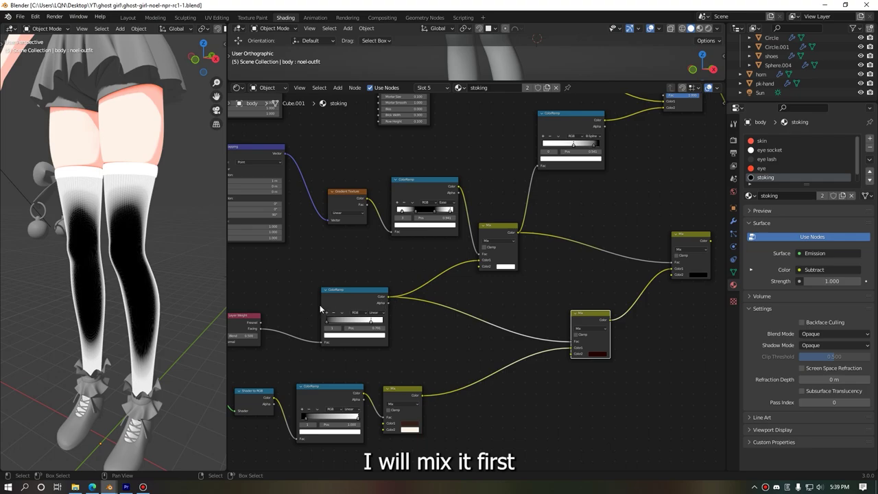
scroll(472, 240, down, 1)
scroll(346, 202, down, 1)
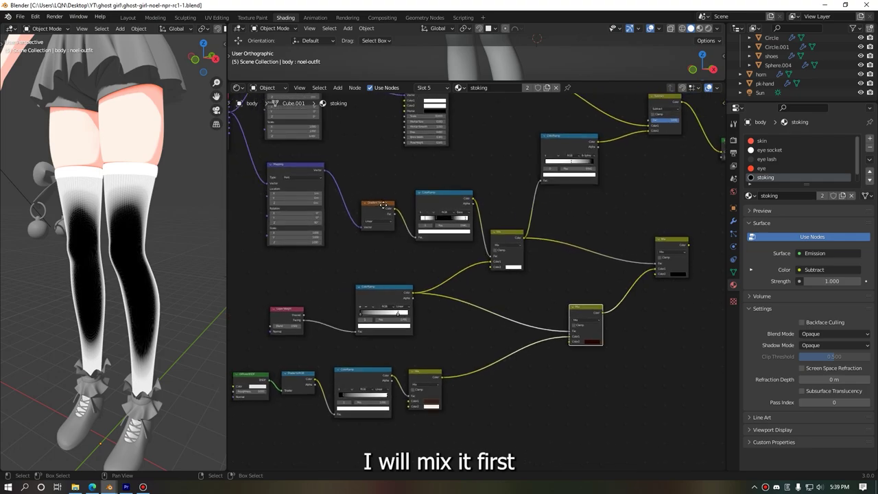
scroll(346, 203, up, 1)
scroll(393, 199, up, 1)
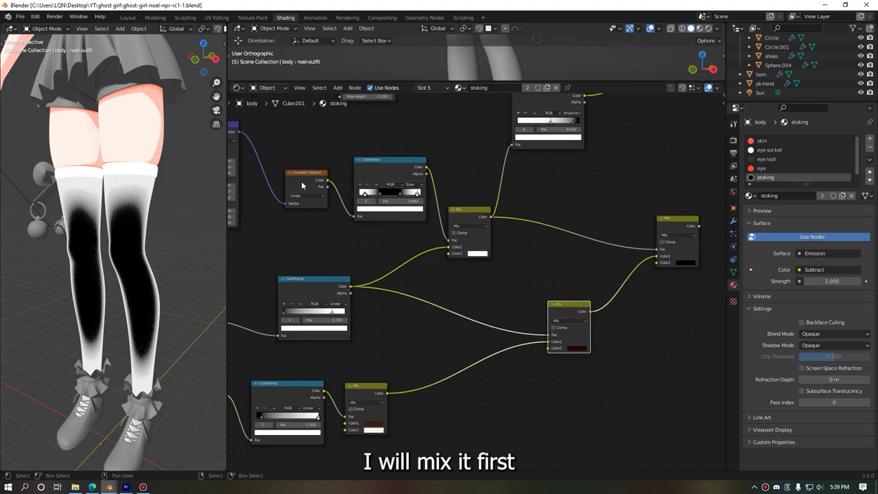
click(475, 218)
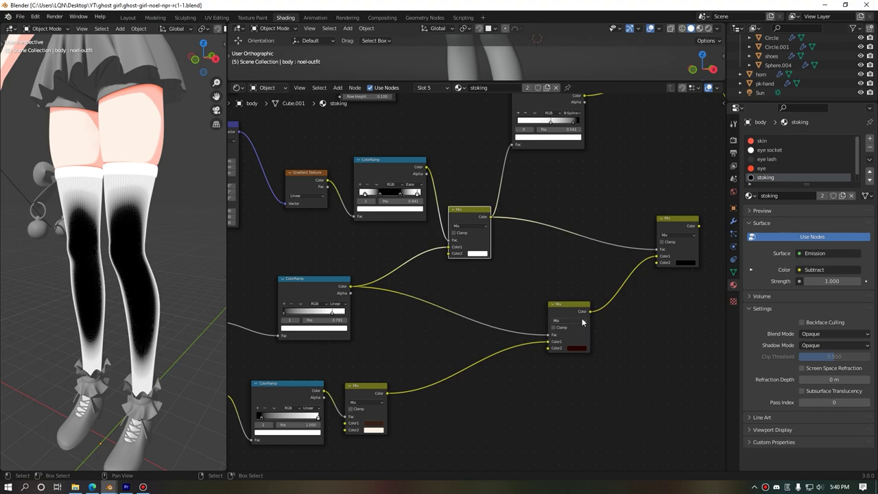
drag(569, 323, 616, 319)
click(465, 220)
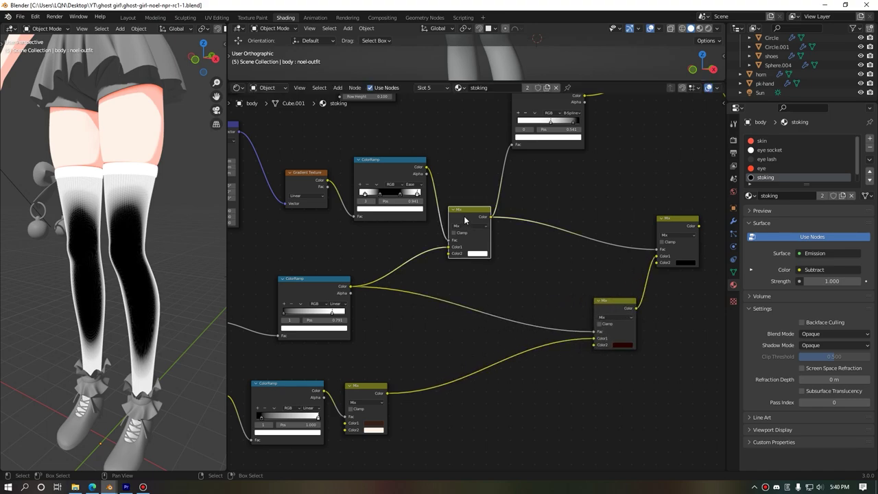
key(shift+d)
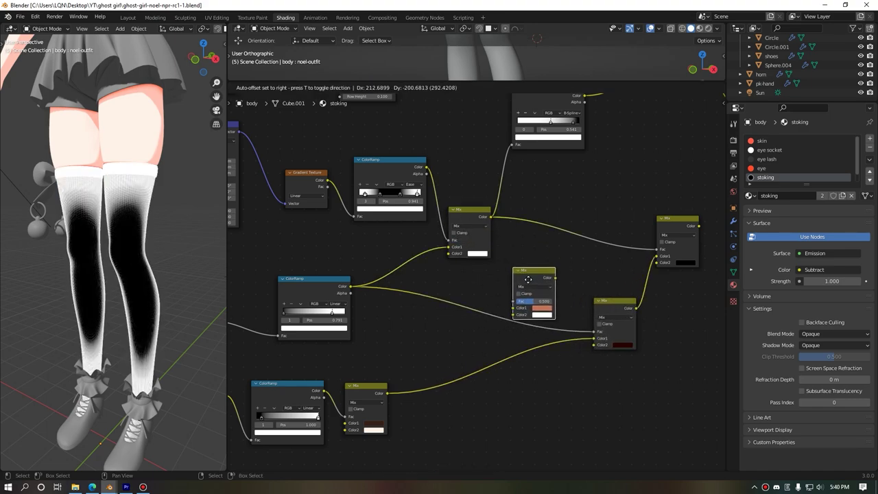
- Insert a new Mix node between the Mix nodes, with the lower ColorRamp in Color2, and reposition it
click(541, 240)
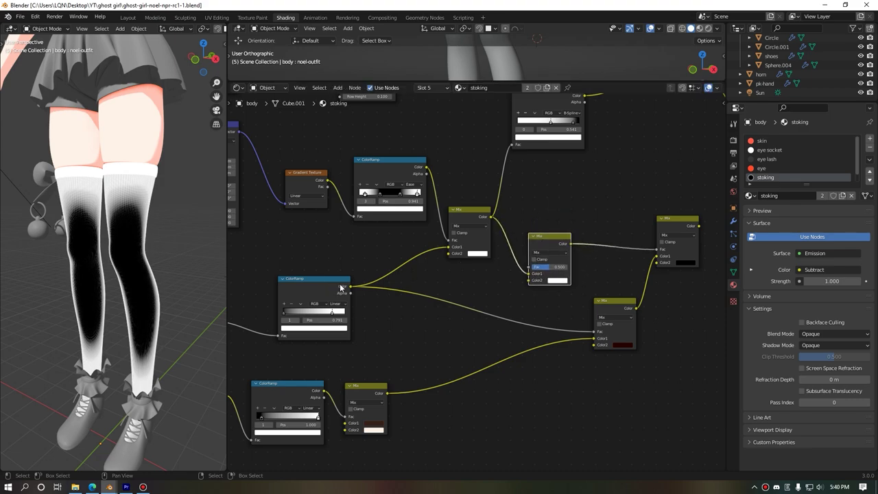
drag(351, 287, 529, 280)
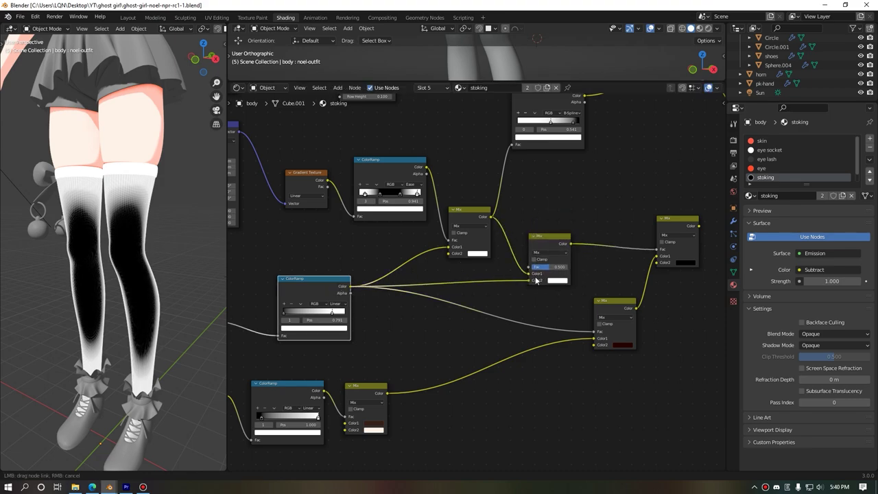
drag(569, 245, 593, 332)
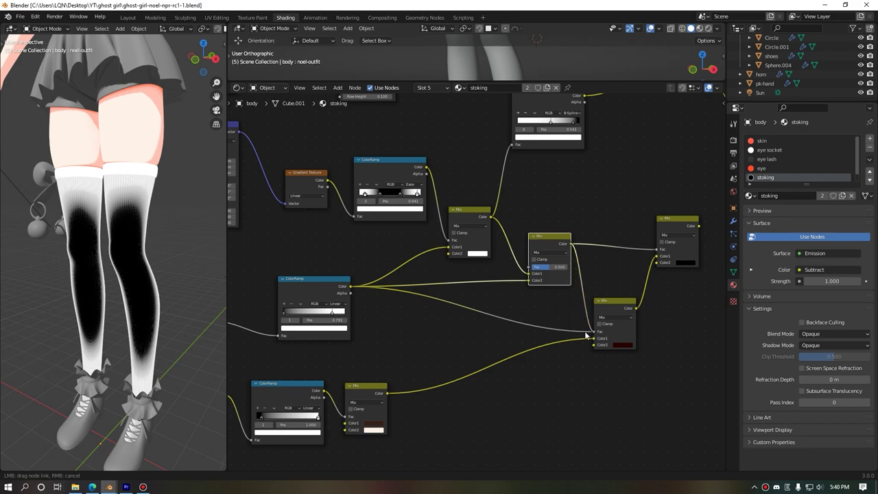
middle_drag(558, 300, 430, 313)
drag(554, 247, 631, 234)
middle_drag(424, 285, 509, 268)
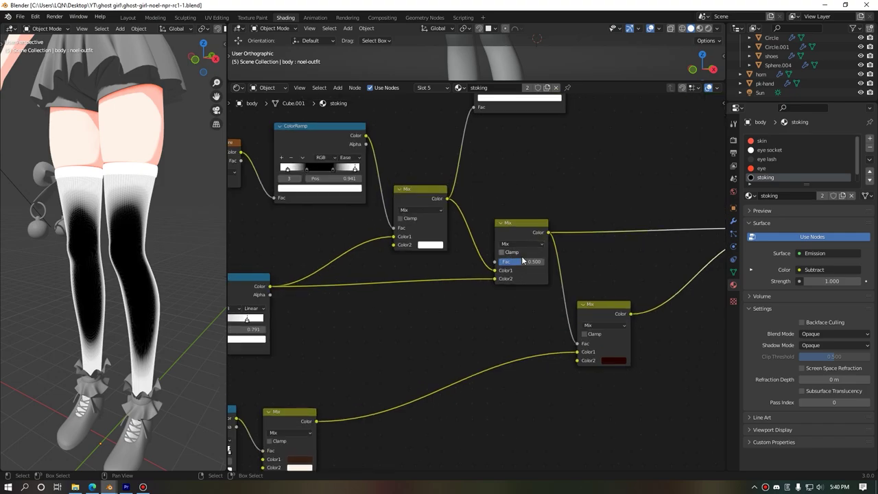
scroll(539, 274, down, 2)
- Route the middle Mix output into the Emission Color and shift the output nodes right
drag(463, 266, 587, 166)
drag(680, 208, 597, 134)
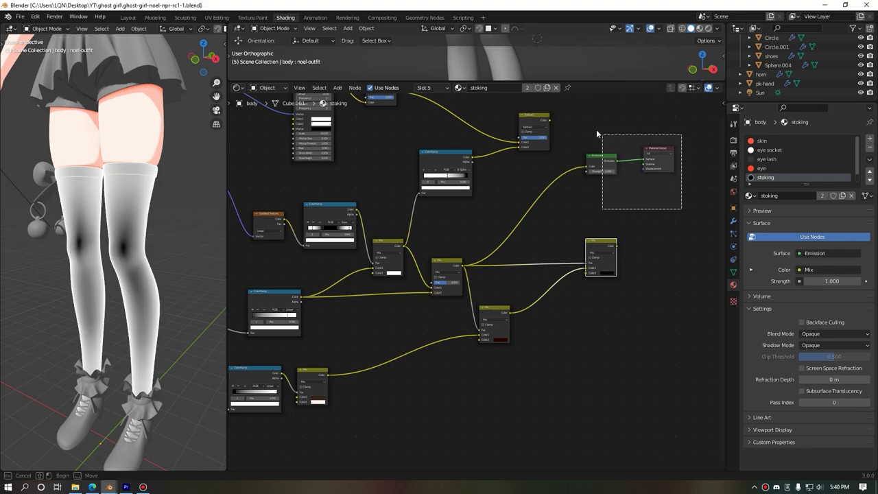
drag(604, 165, 682, 203)
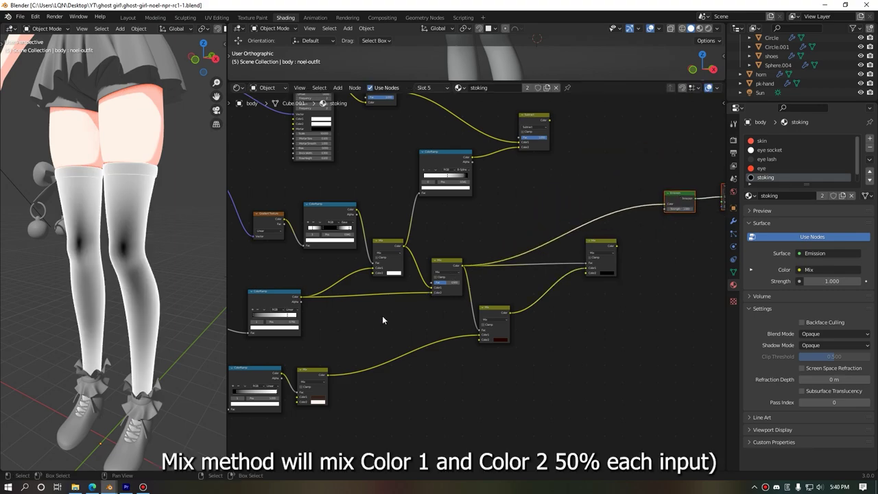
scroll(382, 320, up, 2)
middle_drag(384, 320, 451, 318)
scroll(421, 302, down, 1)
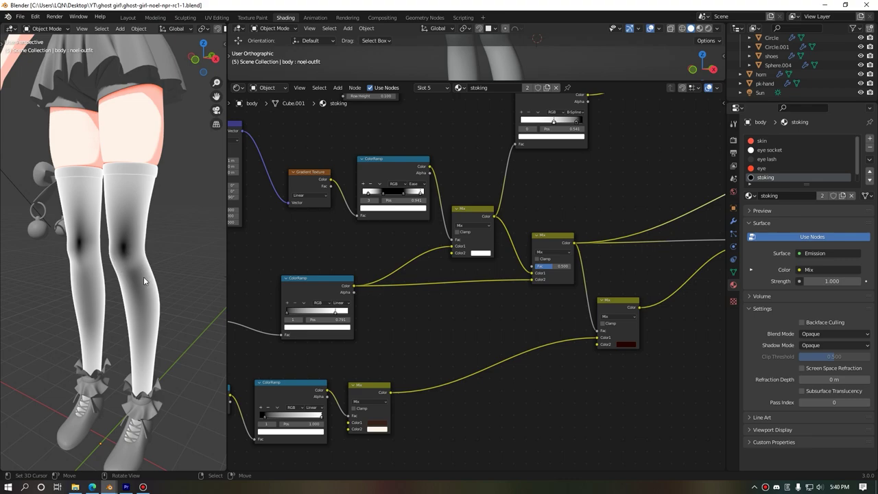
scroll(549, 304, up, 1)
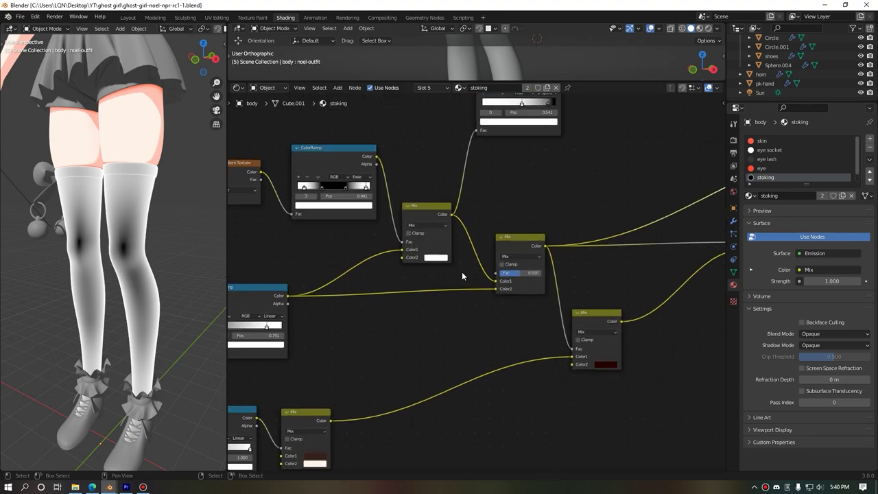
- Set the middle Mix node's blend mode to Lighten with Fac 1.0
click(523, 256)
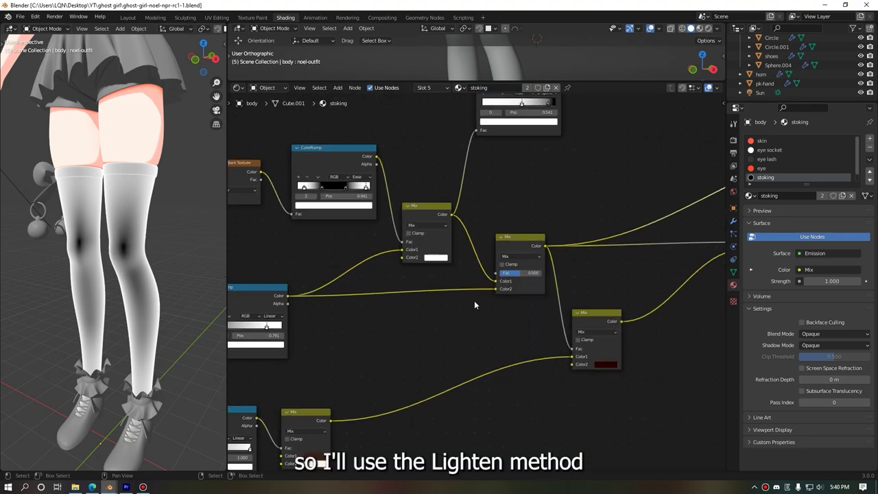
click(522, 257)
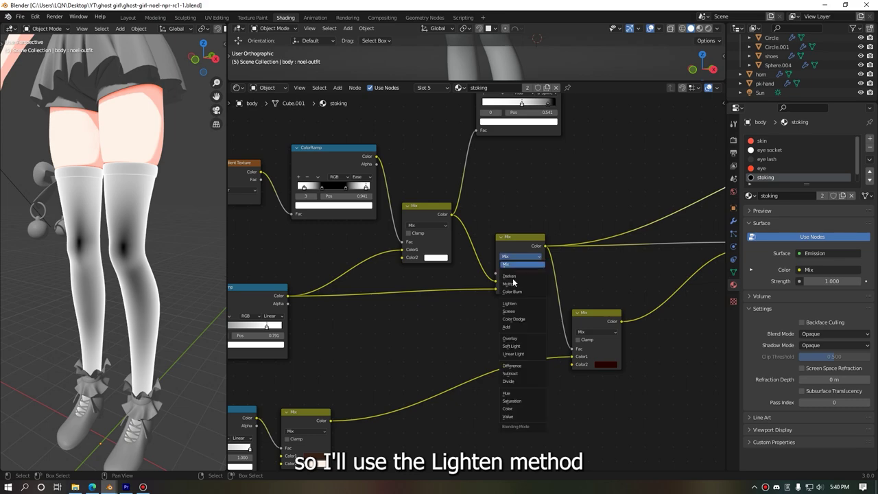
click(533, 308)
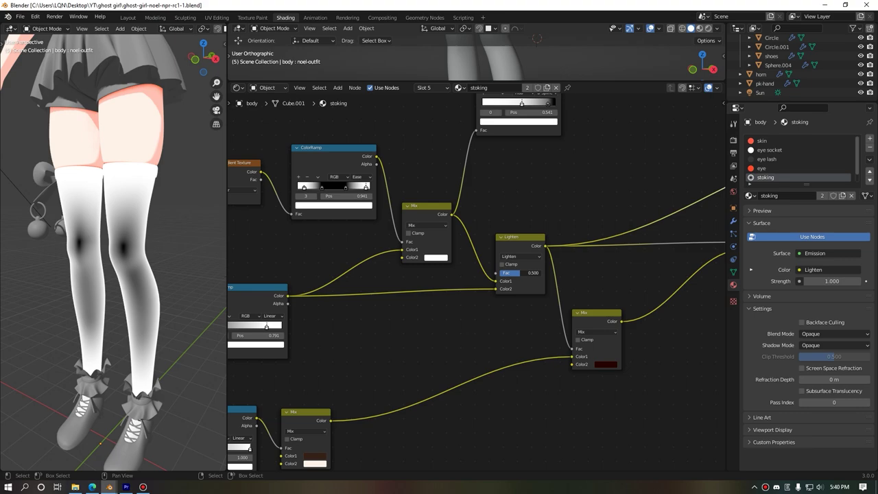
drag(522, 273, 542, 273)
- Drive the final Mix node's Fac with the Subtract node's Color output
mouse_move(392, 349)
middle_down()
mouse_move(520, 297)
mouse_move(461, 306)
mouse_move(462, 285)
middle_up()
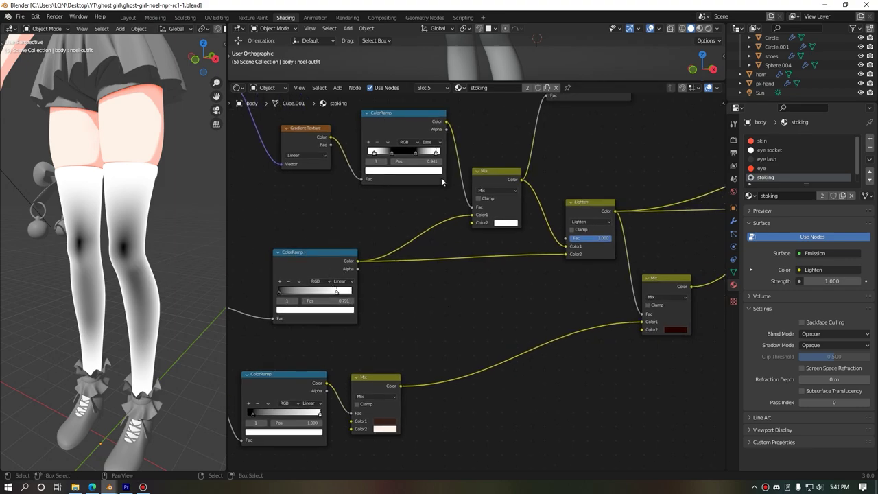
middle_drag(591, 248, 411, 262)
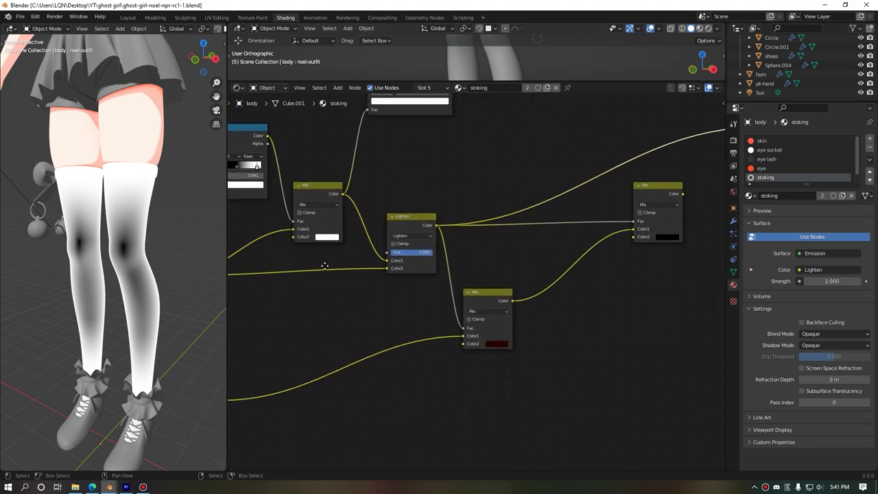
middle_drag(324, 265, 369, 269)
middle_drag(452, 267, 402, 255)
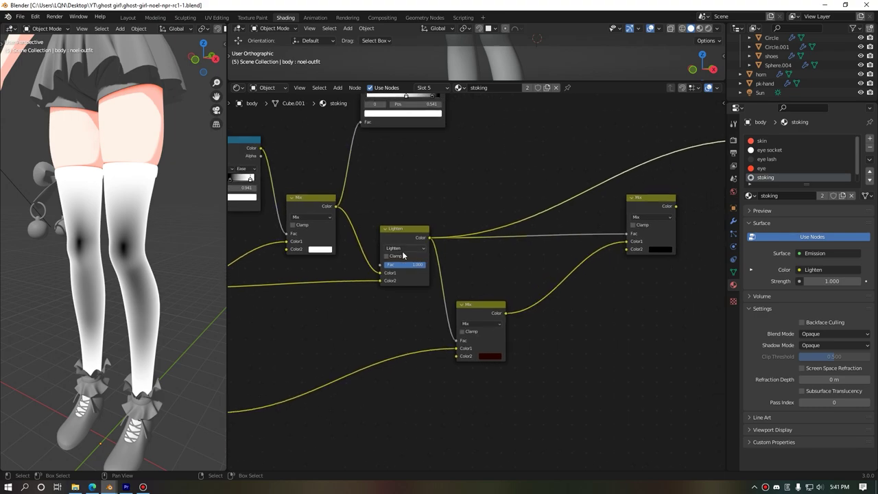
scroll(507, 260, down, 2)
middle_drag(457, 270, 398, 299)
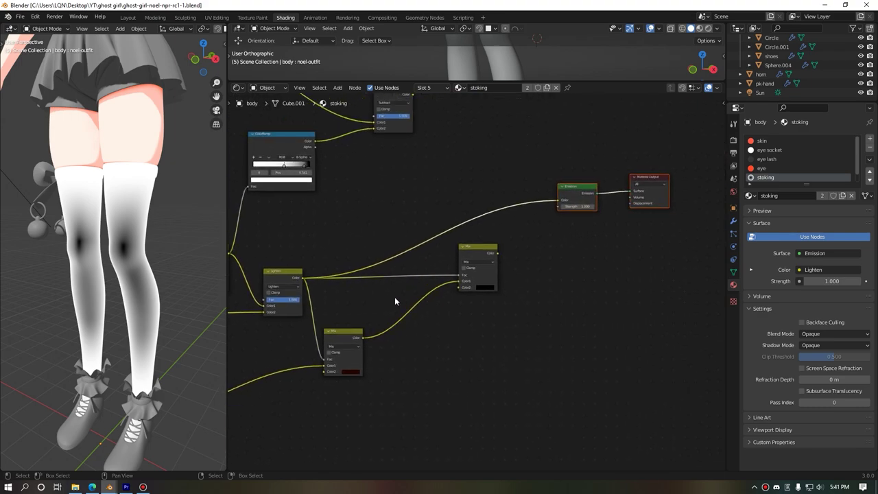
mouse_move(504, 217)
middle_down()
mouse_move(617, 241)
mouse_move(554, 163)
mouse_move(533, 171)
mouse_move(547, 155)
middle_up()
scroll(548, 155, up, 1)
drag(543, 126, 591, 307)
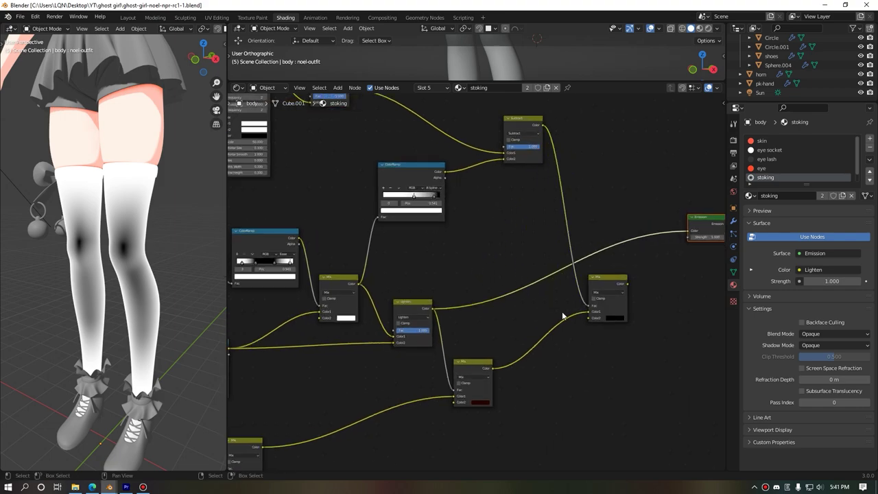
- Feed the final Mix Color into the Emission shader's Color
middle_drag(670, 300, 573, 315)
drag(537, 297, 597, 244)
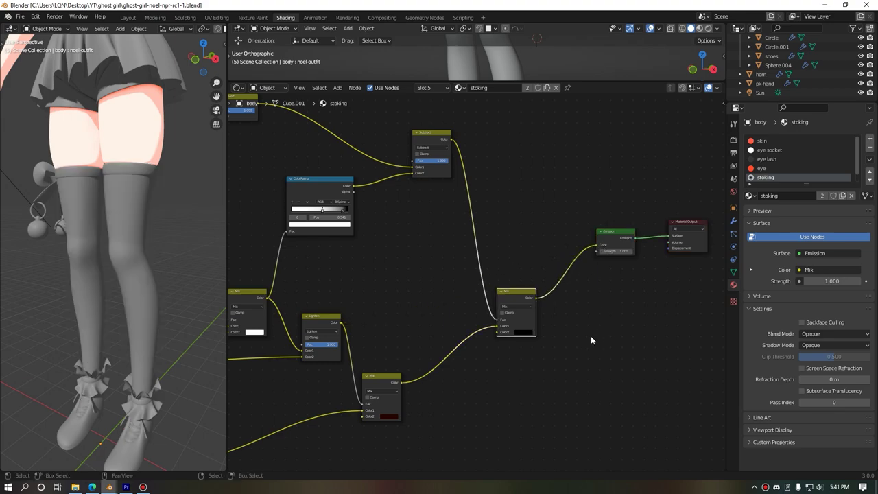
scroll(141, 257, up, 5)
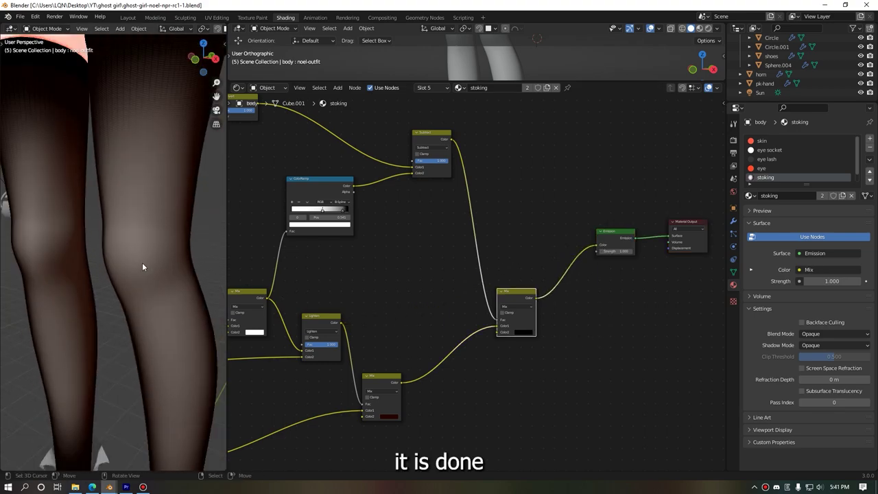
- Orbit the 3D view to a side view of the stockinged legs
scroll(142, 262, down, 3)
mouse_move(187, 267)
middle_down()
mouse_move(124, 272)
mouse_move(220, 268)
middle_up()
scroll(179, 272, up, 2)
scroll(179, 273, up, 1)
scroll(148, 261, up, 1)
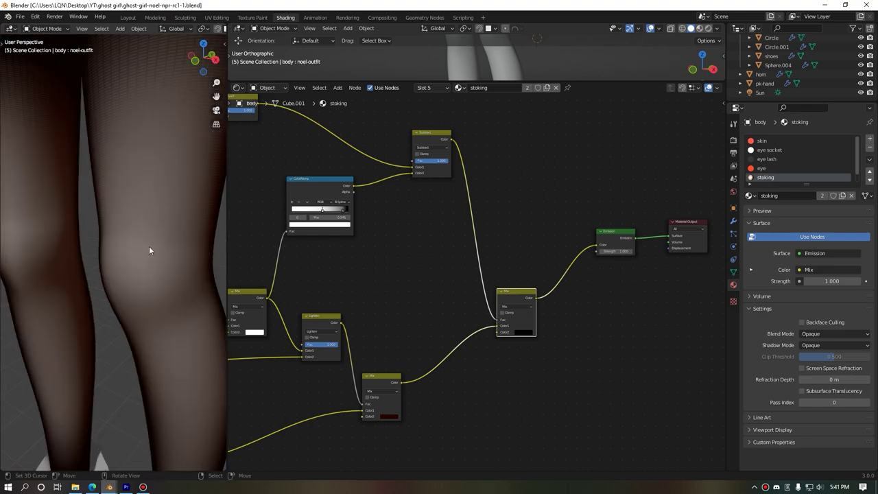
scroll(144, 247, down, 2)
scroll(419, 235, up, 2)
scroll(529, 268, up, 1)
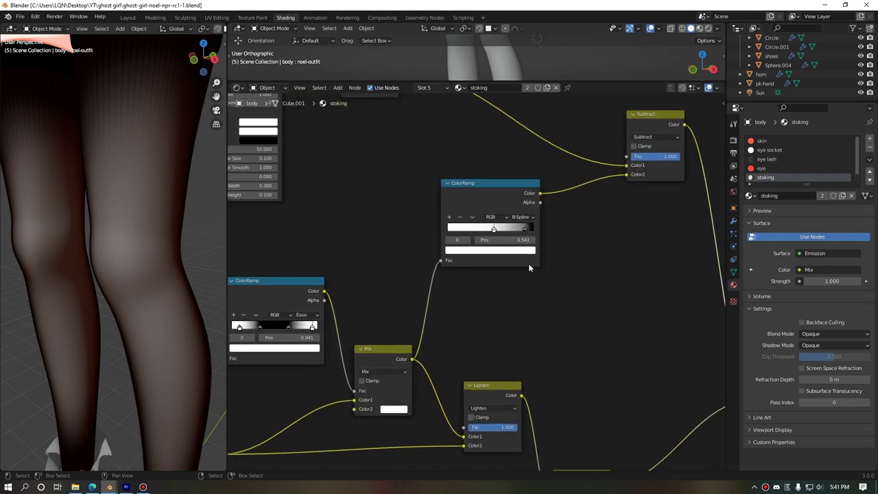
- Slide the ColorRamp's white stop left and black stop inward near 0.723, then maximize the 3D view
drag(495, 231, 471, 230)
mouse_move(515, 231)
mouse_down()
mouse_move(495, 236)
mouse_move(504, 233)
mouse_up()
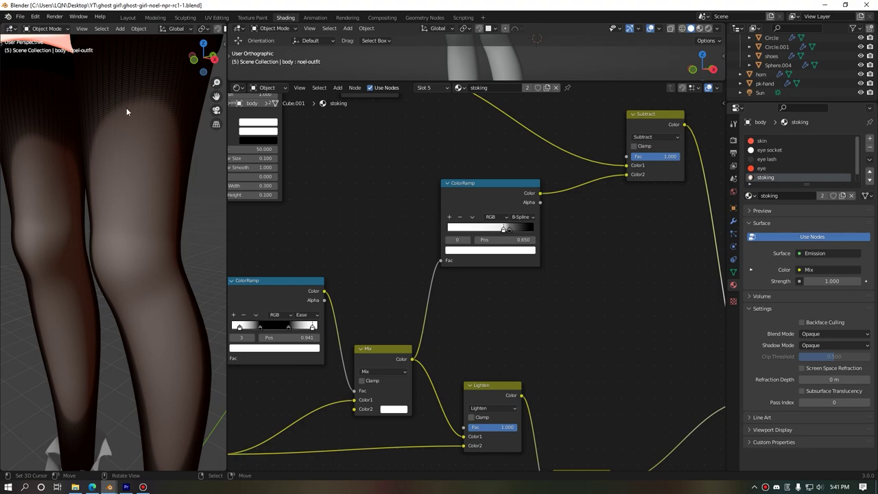
mouse_move(504, 229)
mouse_down()
mouse_move(431, 236)
mouse_move(534, 233)
mouse_move(506, 235)
mouse_up()
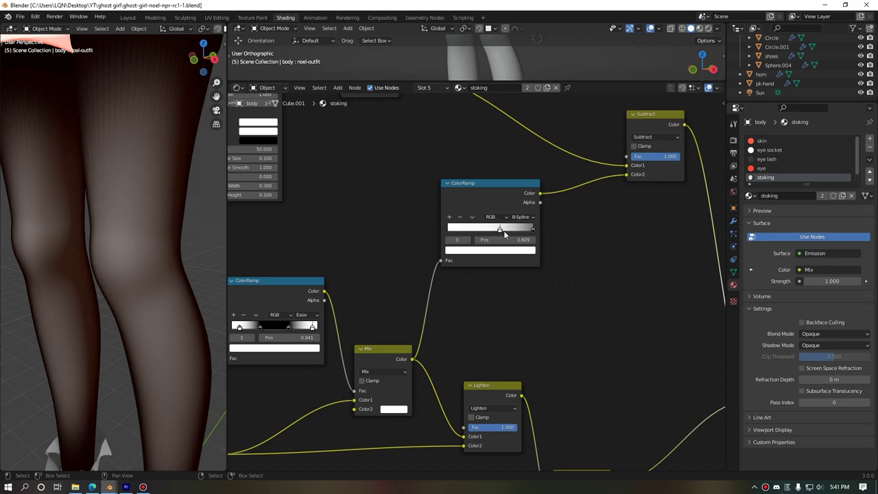
drag(533, 233, 526, 233)
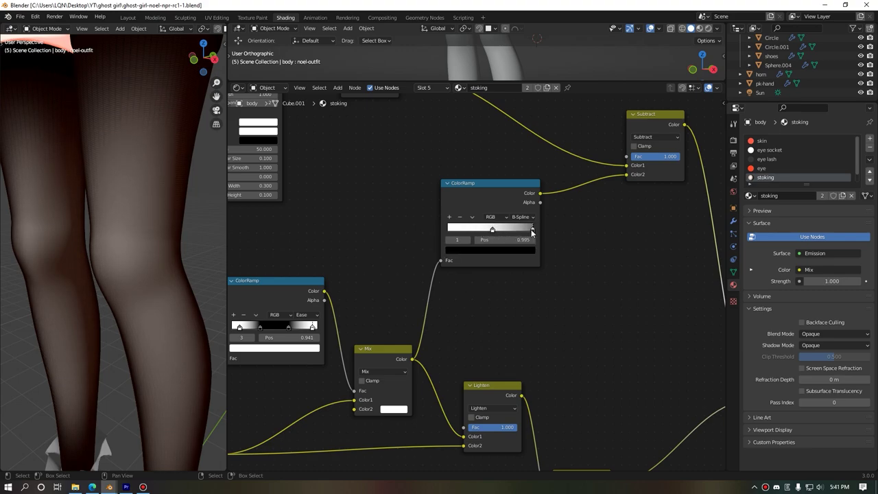
click(493, 232)
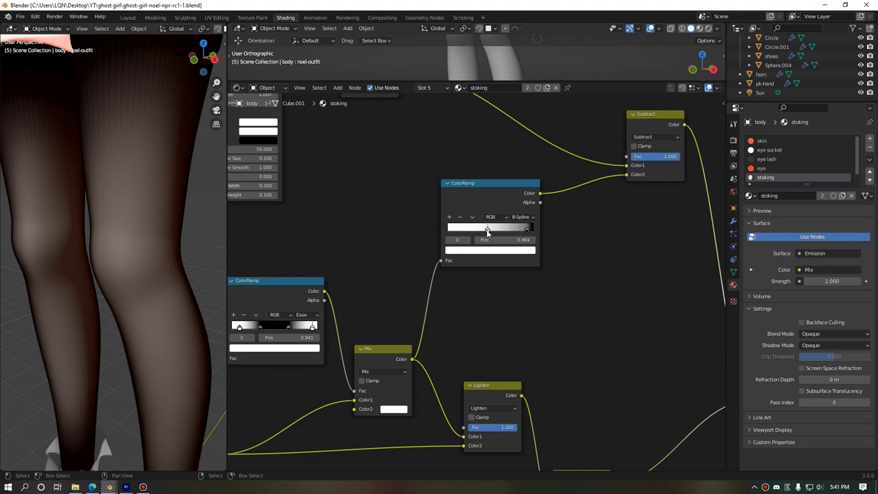
scroll(529, 282, down, 2)
scroll(541, 288, down, 3)
scroll(529, 299, down, 2)
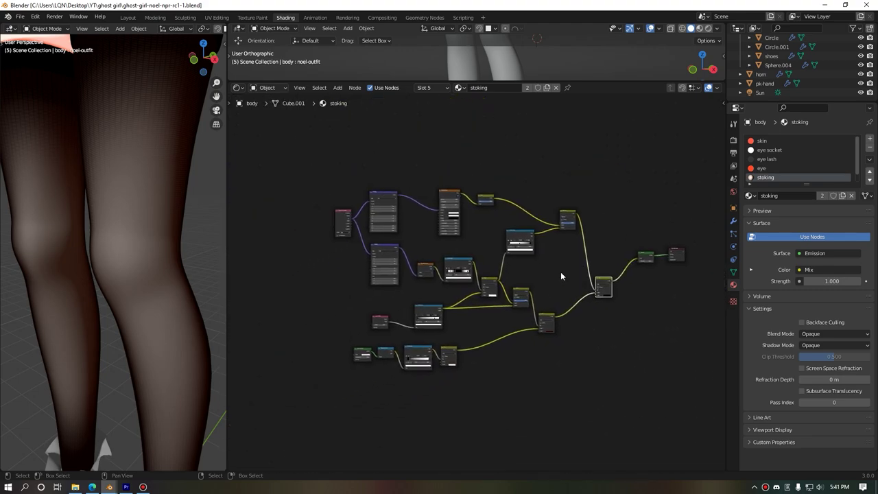
key(ctrl+space)
scroll(435, 273, down, 5)
mouse_move(435, 275)
middle_down()
mouse_move(384, 294)
mouse_move(588, 310)
mouse_move(343, 300)
mouse_move(421, 347)
mouse_move(400, 241)
mouse_move(455, 305)
mouse_move(489, 304)
middle_up()
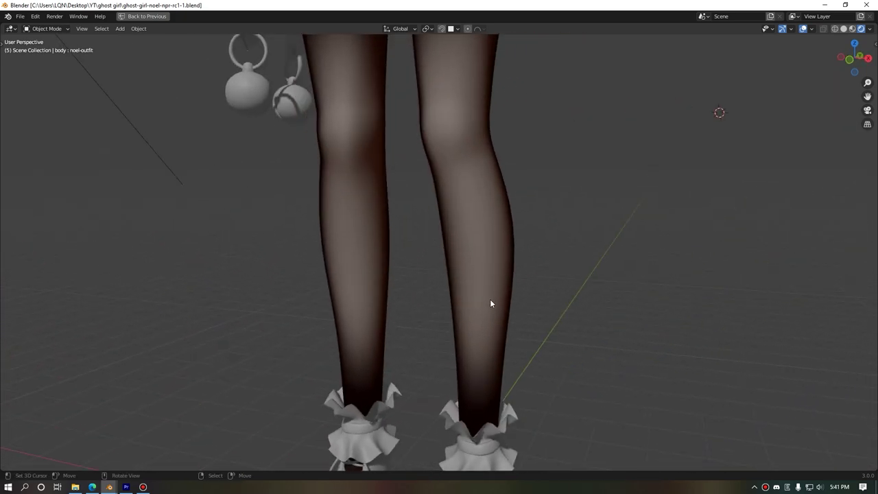
scroll(464, 335, up, 2)
scroll(460, 286, up, 1)
scroll(469, 286, up, 3)
scroll(471, 291, down, 2)
scroll(494, 292, down, 2)
scroll(512, 288, down, 3)
mouse_move(475, 349)
middle_down()
mouse_move(464, 265)
mouse_move(429, 281)
mouse_move(514, 283)
mouse_move(467, 281)
mouse_move(539, 261)
mouse_move(365, 263)
mouse_move(398, 290)
mouse_move(438, 257)
middle_up()
scroll(362, 260, up, 2)
scroll(439, 262, down, 3)
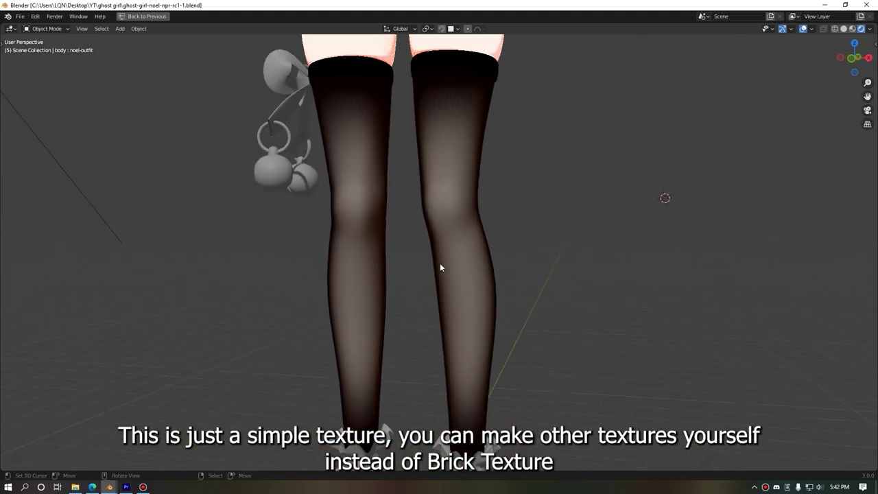
key(ctrl+space)
scroll(111, 206, up, 1)
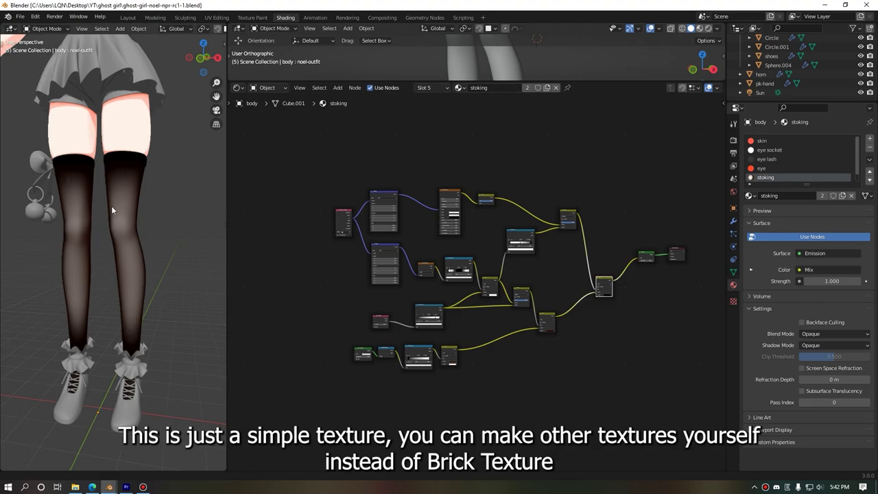
- Orbit around the legs to check the stockings
scroll(107, 212, up, 2)
scroll(100, 218, up, 2)
scroll(123, 173, up, 2)
mouse_move(123, 173)
middle_down()
mouse_move(98, 184)
mouse_move(31, 182)
mouse_move(137, 180)
middle_up()
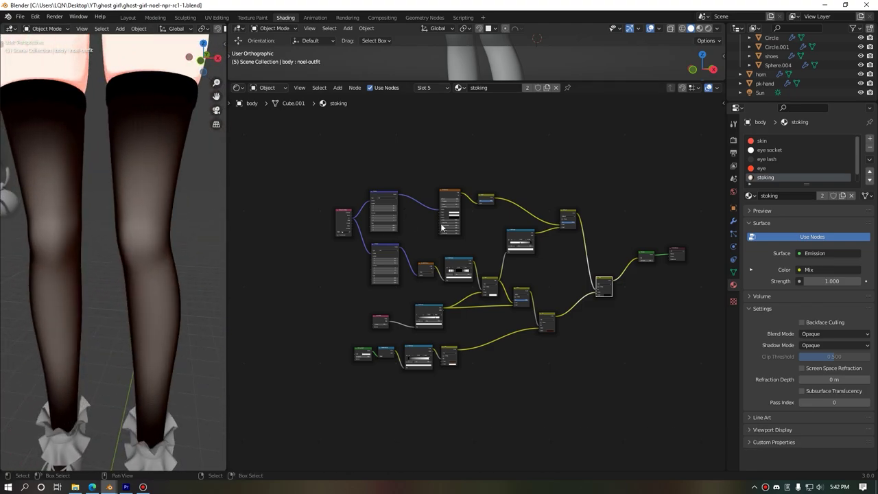
scroll(521, 268, up, 2)
scroll(508, 264, up, 1)
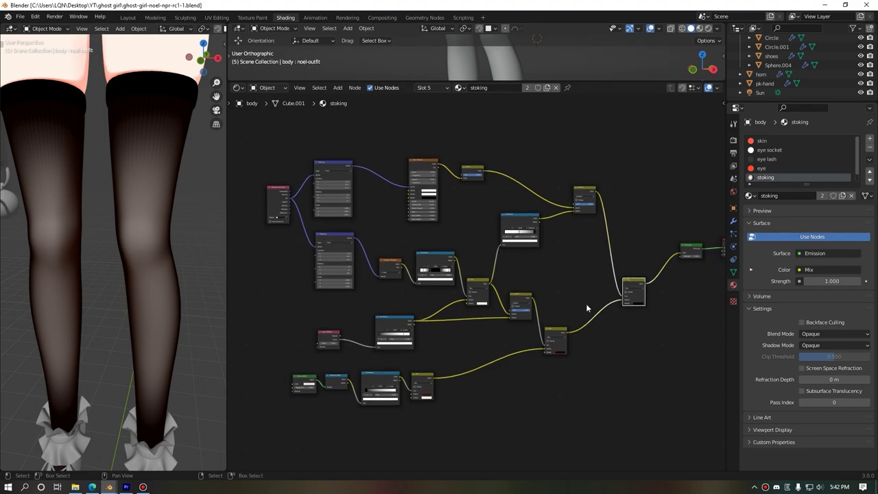
- Select the final Mix and its downstream nodes, then move the four bottom-row nodes up and right
ctrl+scroll(572, 278, right, 3)
drag(672, 345, 570, 249)
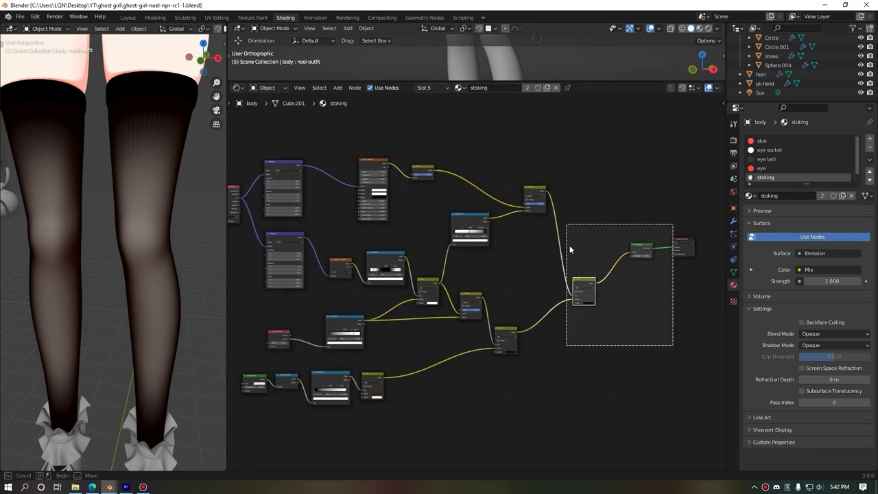
click(590, 292)
key(shift+bracketright)
middle_drag(559, 355, 598, 344)
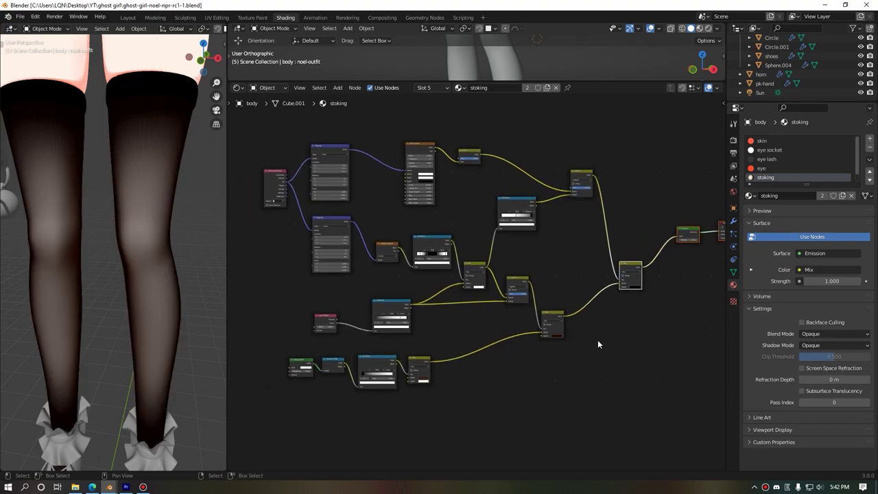
drag(503, 411, 230, 347)
mouse_move(389, 359)
mouse_down()
mouse_move(483, 345)
mouse_move(309, 305)
mouse_up()
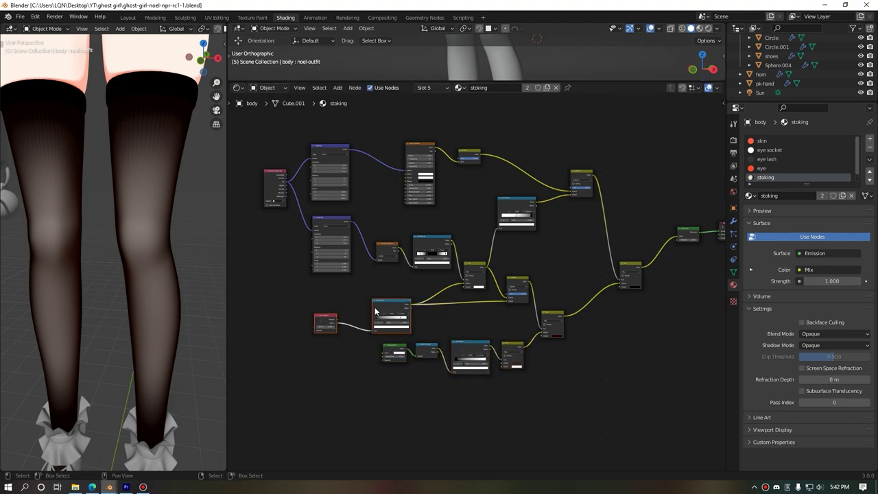
- Reposition a ColorRamp, the small Mix and the Brick Texture node lower in the tree
drag(375, 312, 405, 303)
drag(520, 208, 533, 235)
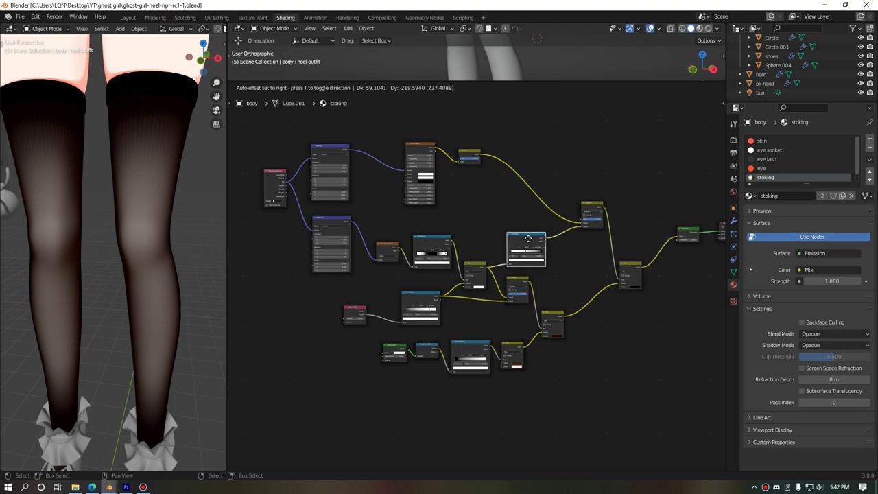
drag(532, 236, 531, 243)
drag(472, 157, 535, 204)
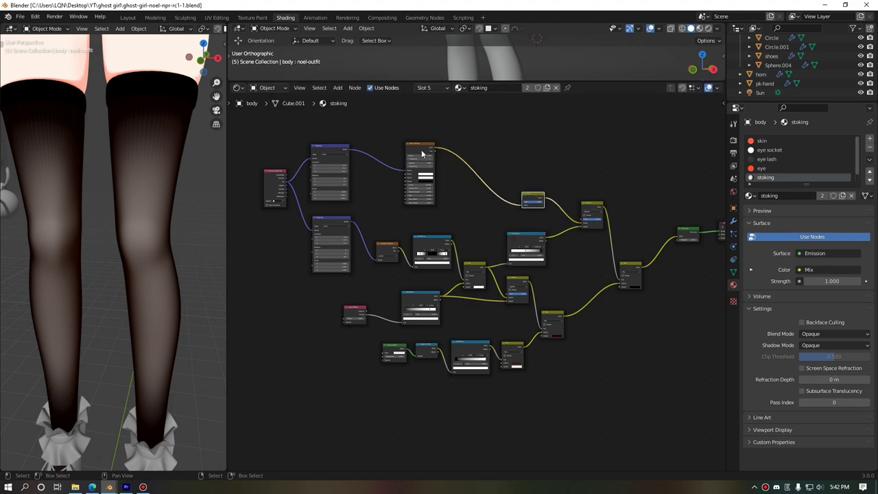
drag(420, 158, 474, 183)
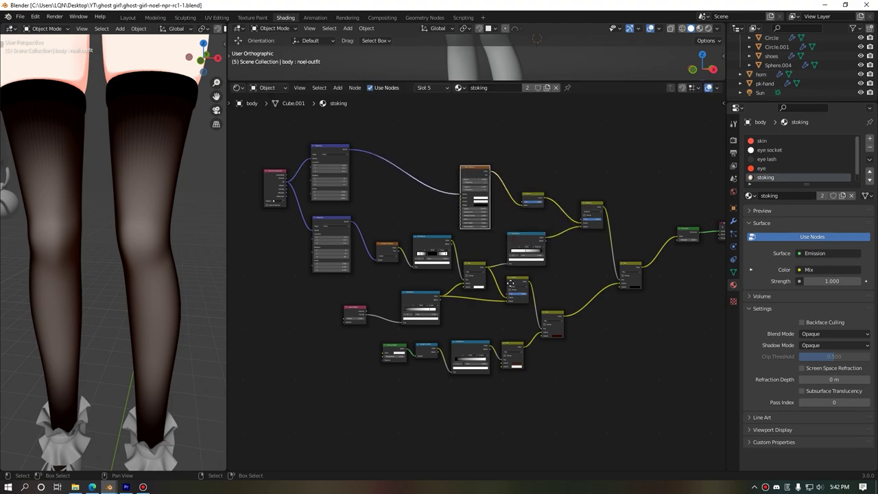
scroll(510, 283, up, 1)
scroll(521, 281, up, 1)
scroll(549, 295, up, 2)
scroll(532, 271, up, 2)
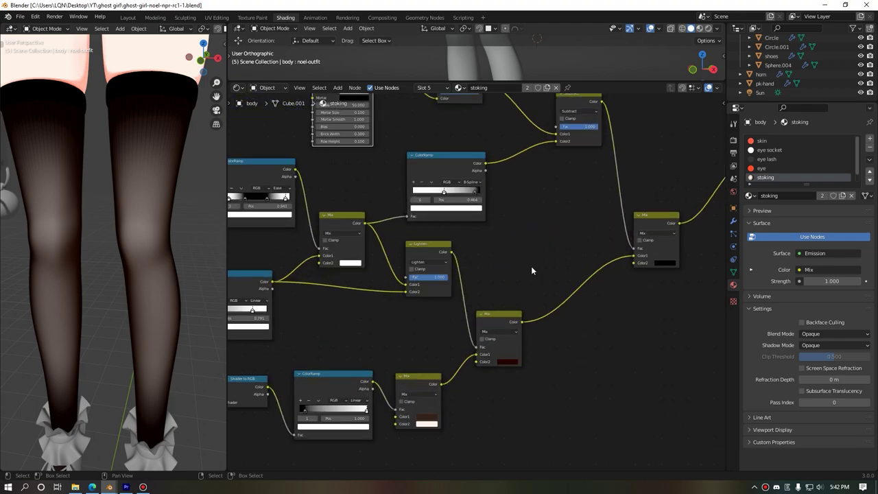